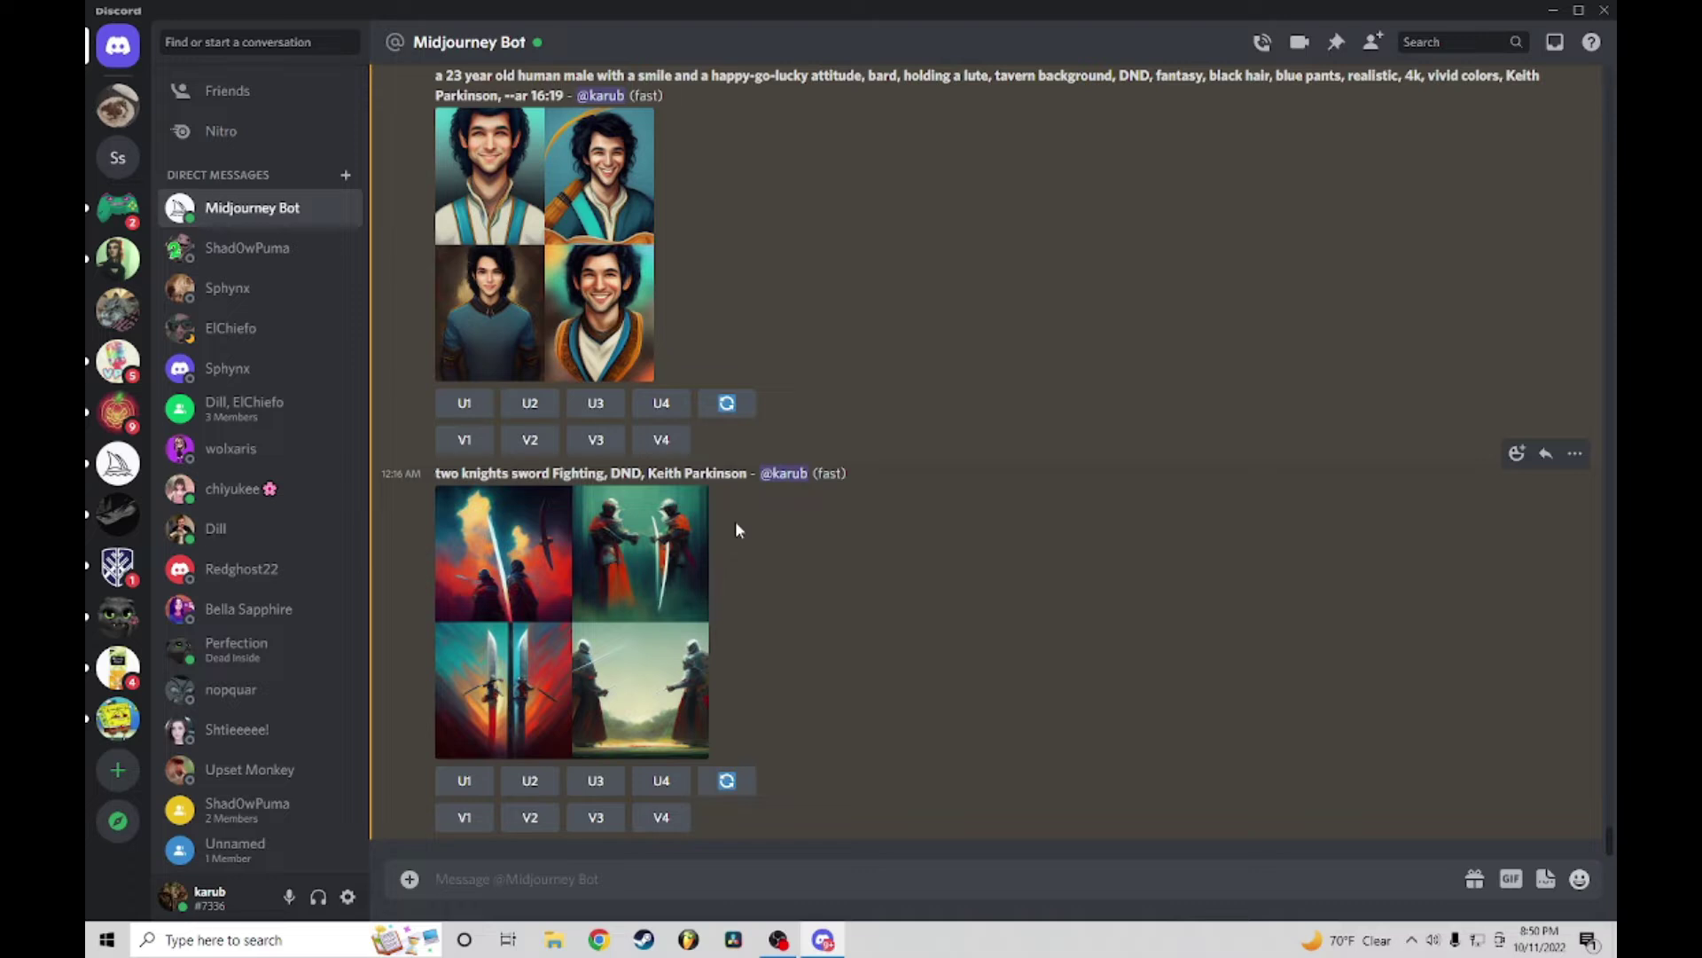
{"action": "scroll", "coordinate": [1028, 382], "scroll_direction": "up", "scroll_amount": 3}
{"action": "scroll", "coordinate": [988, 529], "scroll_direction": "up", "scroll_amount": 5}
{"action": "scroll", "coordinate": [1125, 522], "scroll_direction": "up", "scroll_amount": 2}
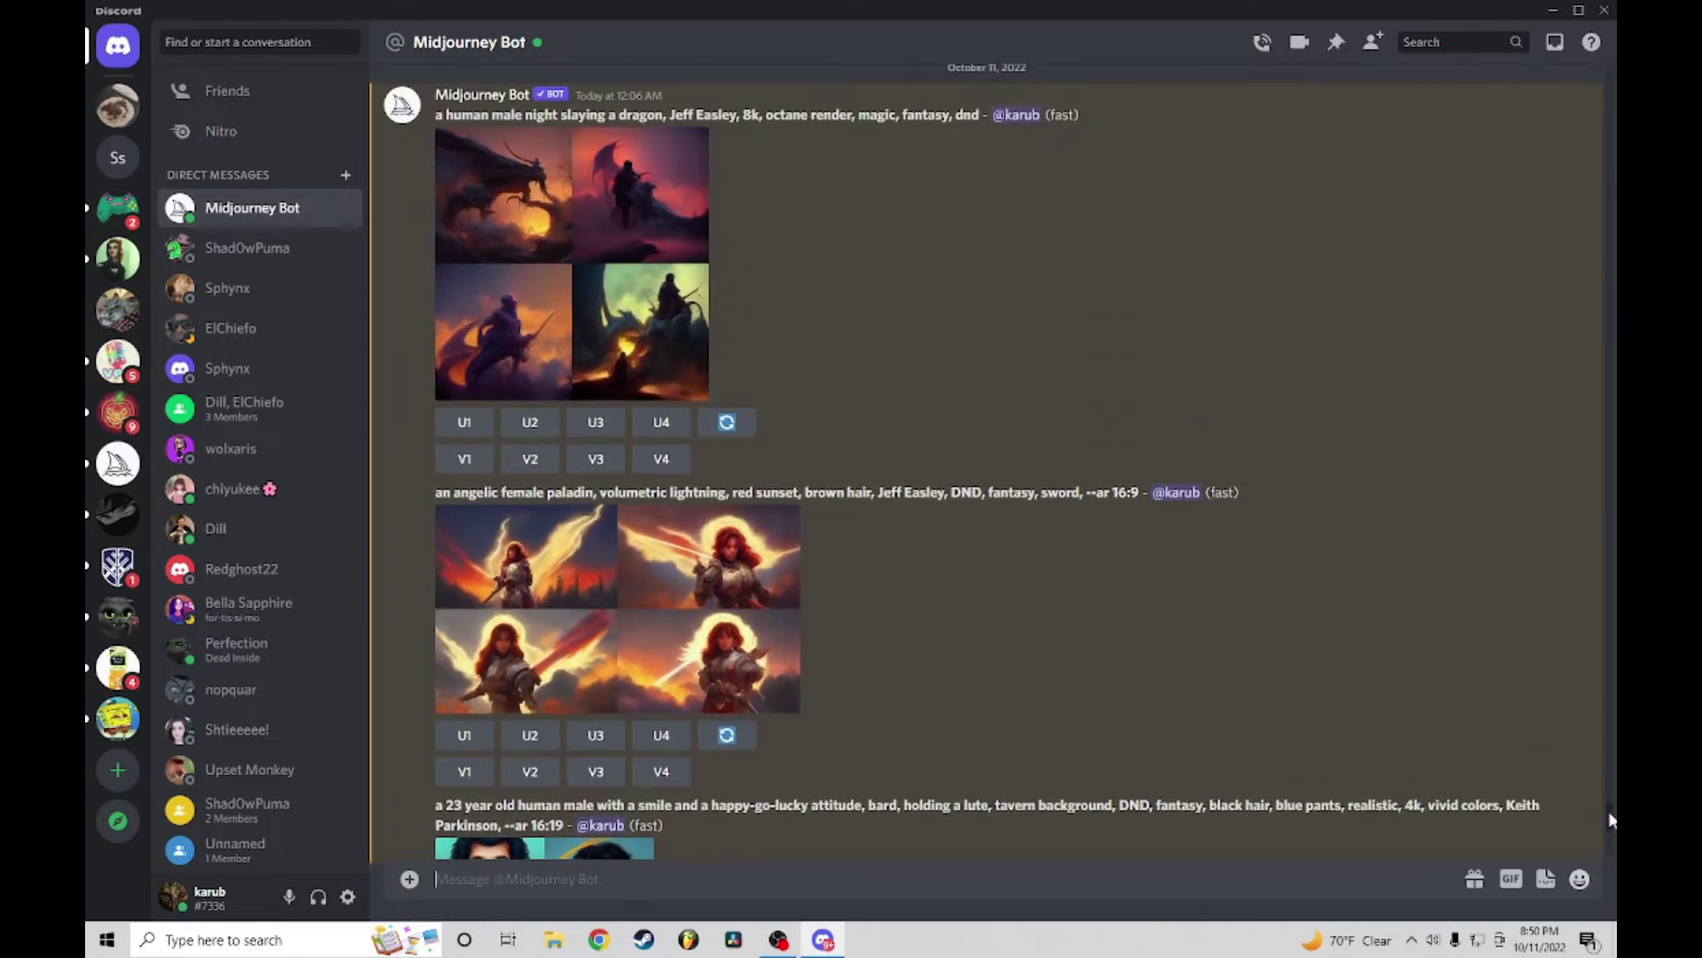
{"action": "mouse_move", "coordinate": [1609, 816]}
{"action": "left_mouse_down"}
{"action": "mouse_move", "coordinate": [1610, 125]}
{"action": "mouse_move", "coordinate": [1600, 191]}
{"action": "left_mouse_up"}
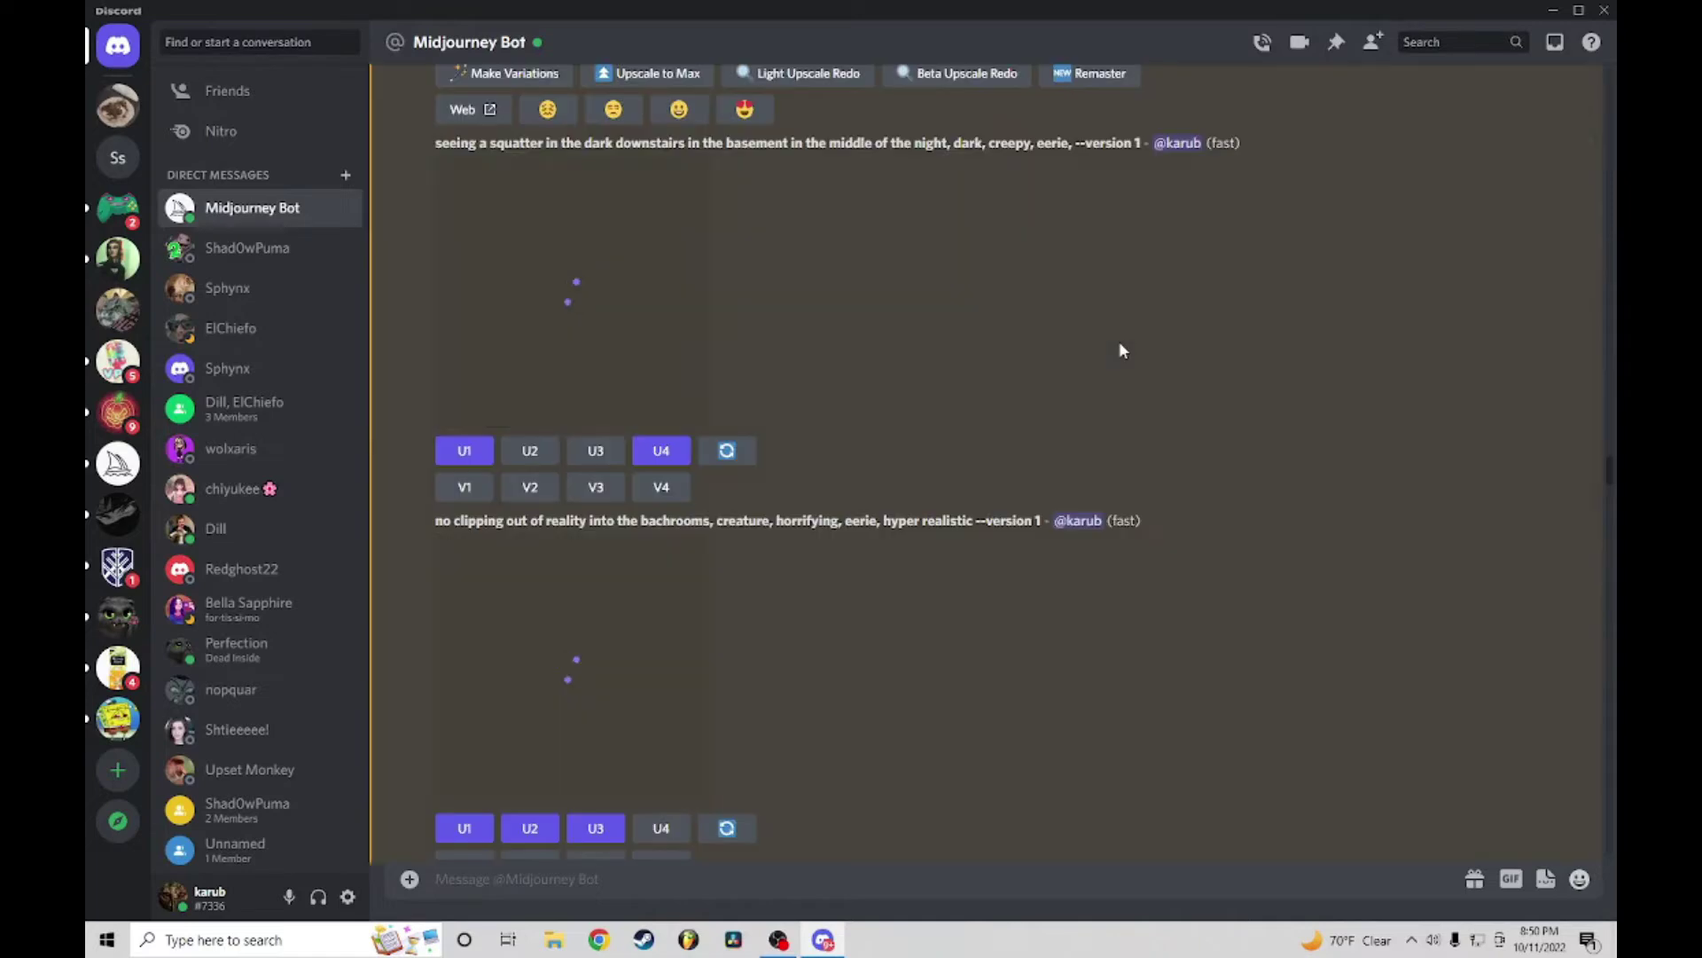
{"action": "scroll", "coordinate": [1120, 343], "scroll_direction": "up", "scroll_amount": 3}
{"action": "scroll", "coordinate": [1145, 326], "scroll_direction": "up", "scroll_amount": 4}
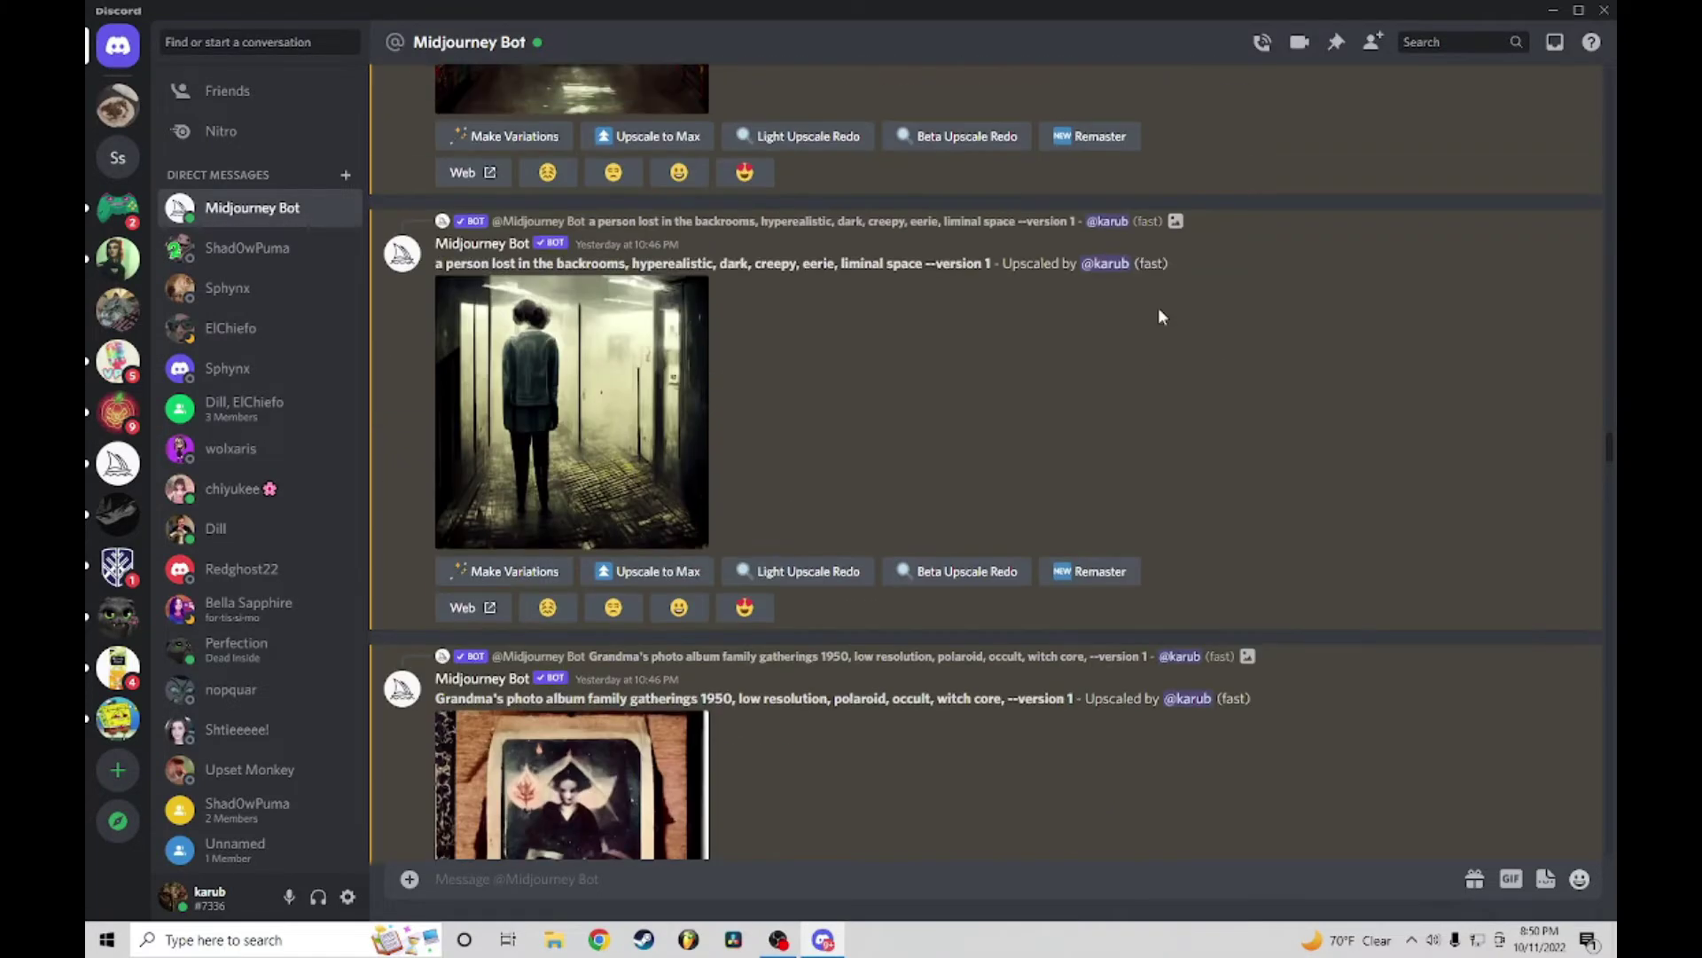
{"action": "scroll", "coordinate": [1157, 378], "scroll_direction": "up", "scroll_amount": 3}
{"action": "left_click_drag", "start_coordinate": [1607, 426], "coordinate": [1612, 137]}
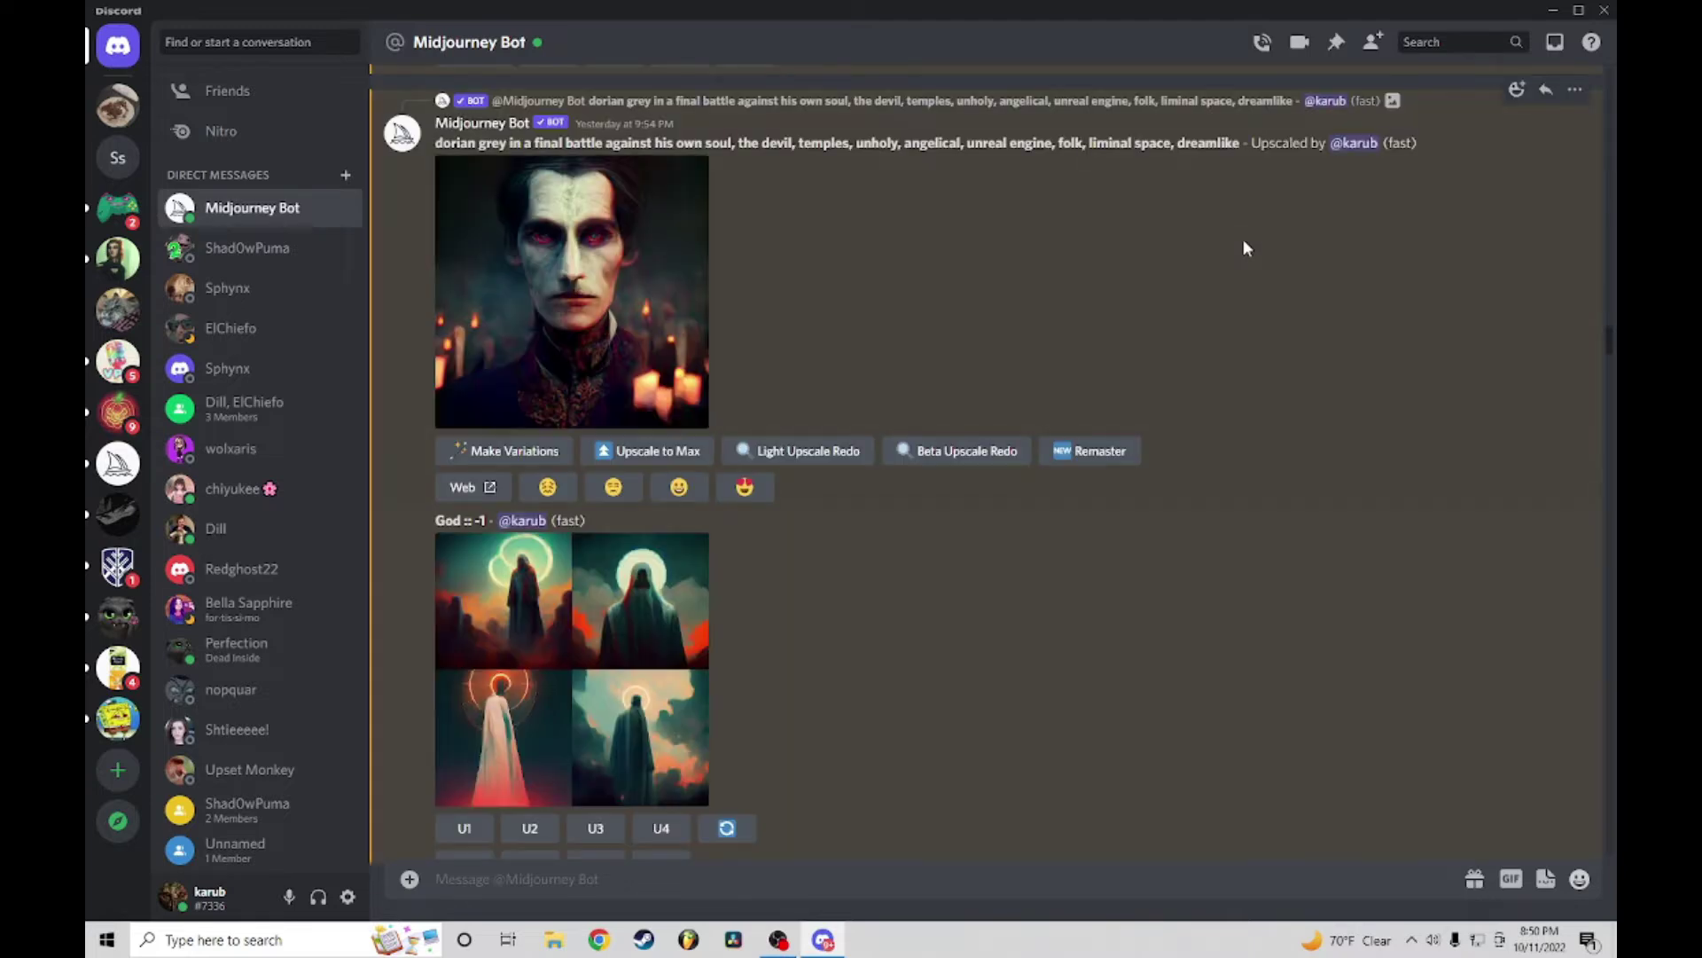
{"action": "scroll", "coordinate": [1244, 248], "scroll_direction": "up", "scroll_amount": 3}
{"action": "scroll", "coordinate": [1194, 273], "scroll_direction": "up", "scroll_amount": 3}
{"action": "scroll", "coordinate": [1177, 215], "scroll_direction": "up", "scroll_amount": 2}
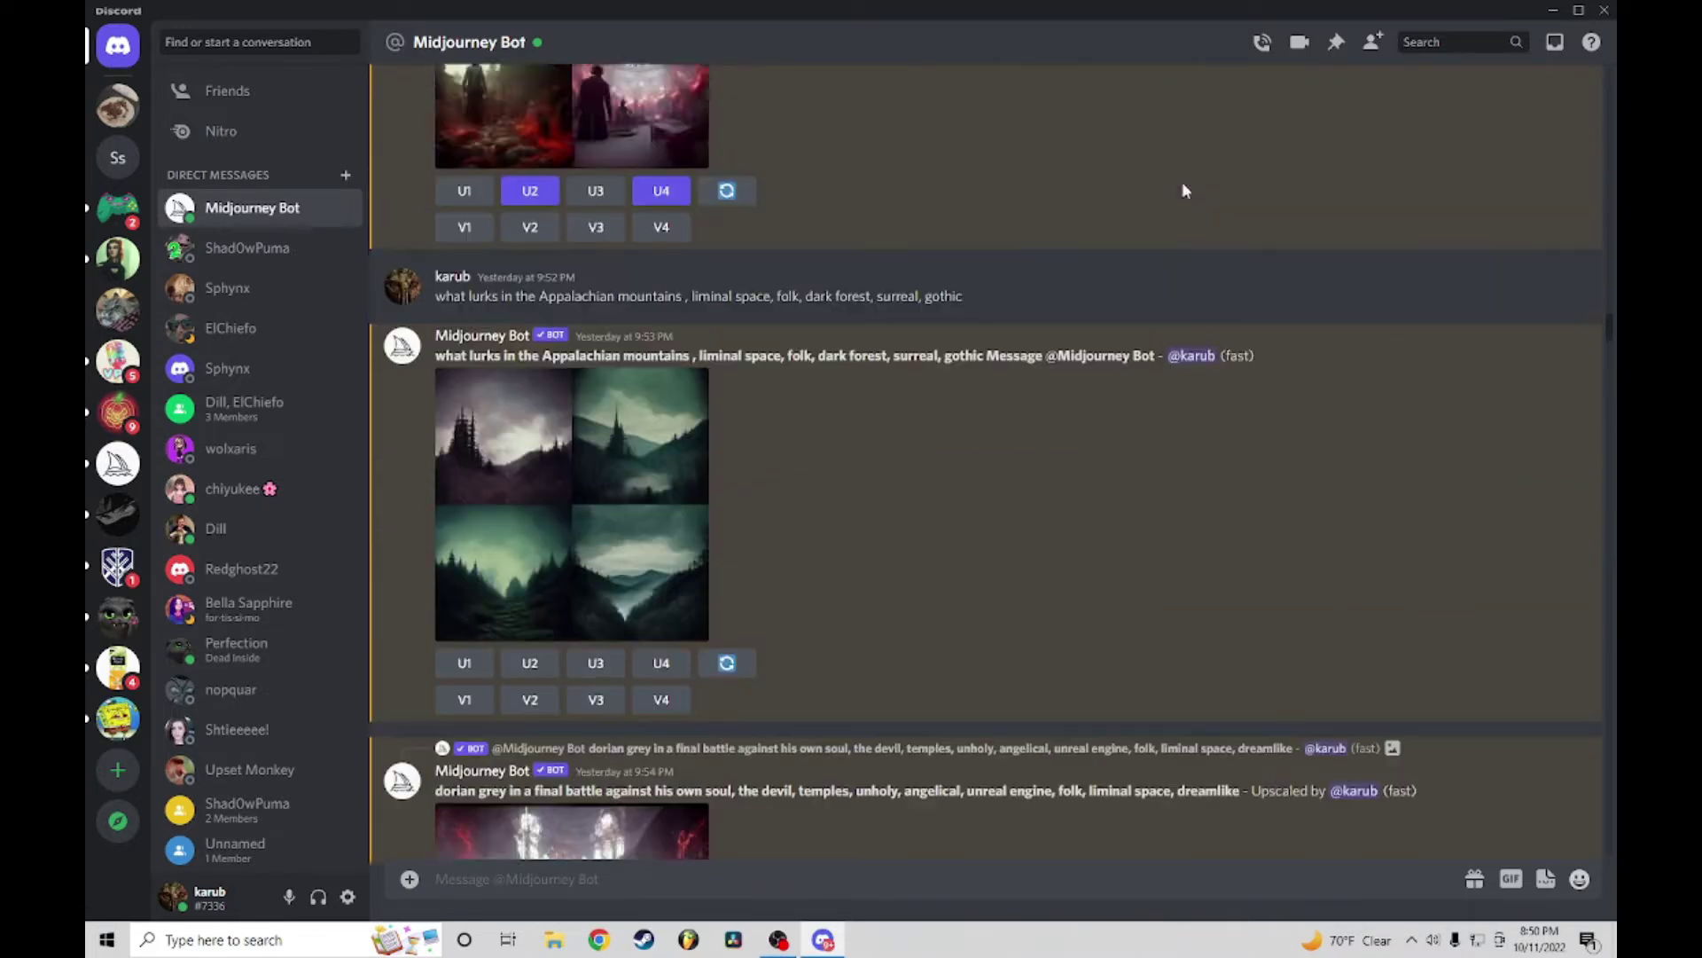
{"action": "scroll", "coordinate": [1181, 206], "scroll_direction": "up", "scroll_amount": 3}
{"action": "scroll", "coordinate": [1181, 235], "scroll_direction": "down", "scroll_amount": 3}
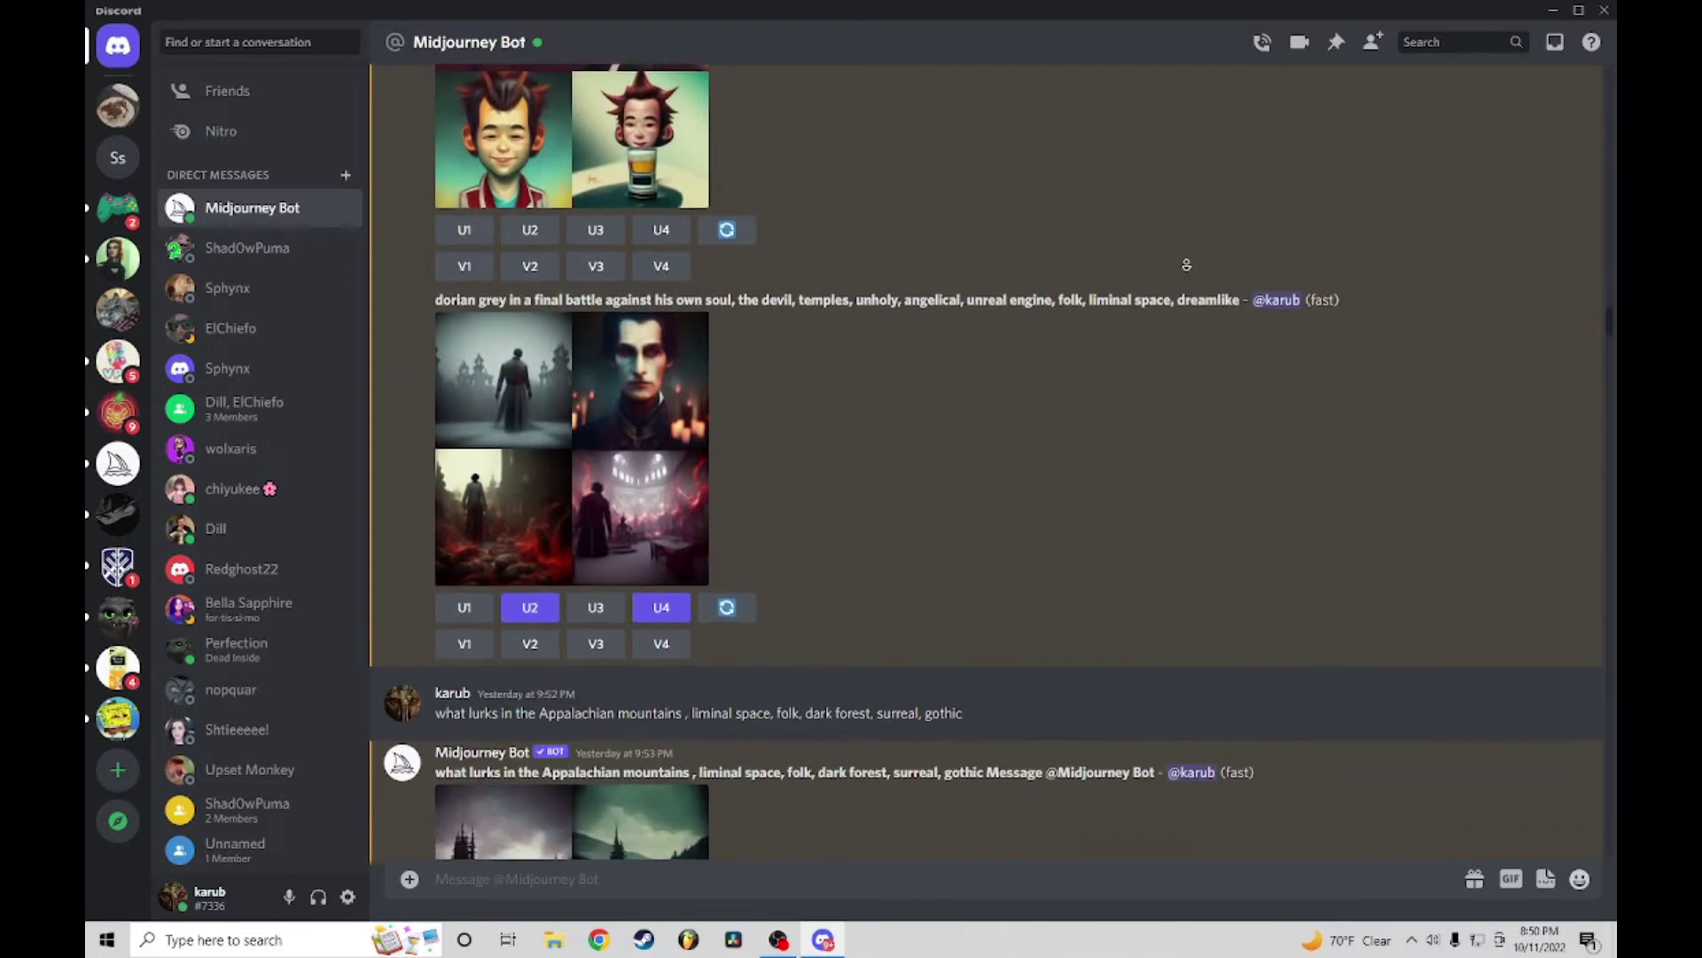
{"action": "scroll", "coordinate": [1203, 235], "scroll_direction": "down", "scroll_amount": 1}
{"action": "scroll", "coordinate": [1201, 239], "scroll_direction": "down", "scroll_amount": 1}
{"action": "scroll", "coordinate": [1200, 247], "scroll_direction": "down", "scroll_amount": 1}
{"action": "scroll", "coordinate": [1197, 260], "scroll_direction": "down", "scroll_amount": 1}
{"action": "scroll", "coordinate": [1197, 261], "scroll_direction": "down", "scroll_amount": 1}
{"action": "scroll", "coordinate": [1197, 261], "scroll_direction": "down", "scroll_amount": 1}
{"action": "scroll", "coordinate": [1197, 273], "scroll_direction": "down", "scroll_amount": 1}
{"action": "scroll", "coordinate": [1197, 274], "scroll_direction": "down", "scroll_amount": 2}
{"action": "scroll", "coordinate": [1197, 276], "scroll_direction": "down", "scroll_amount": 2}
{"action": "scroll", "coordinate": [1198, 279], "scroll_direction": "down", "scroll_amount": 2}
{"action": "scroll", "coordinate": [1202, 281], "scroll_direction": "down", "scroll_amount": 2}
{"action": "scroll", "coordinate": [1204, 285], "scroll_direction": "down", "scroll_amount": 2}
{"action": "scroll", "coordinate": [1204, 283], "scroll_direction": "down", "scroll_amount": 2}
{"action": "scroll", "coordinate": [1211, 267], "scroll_direction": "down", "scroll_amount": 2}
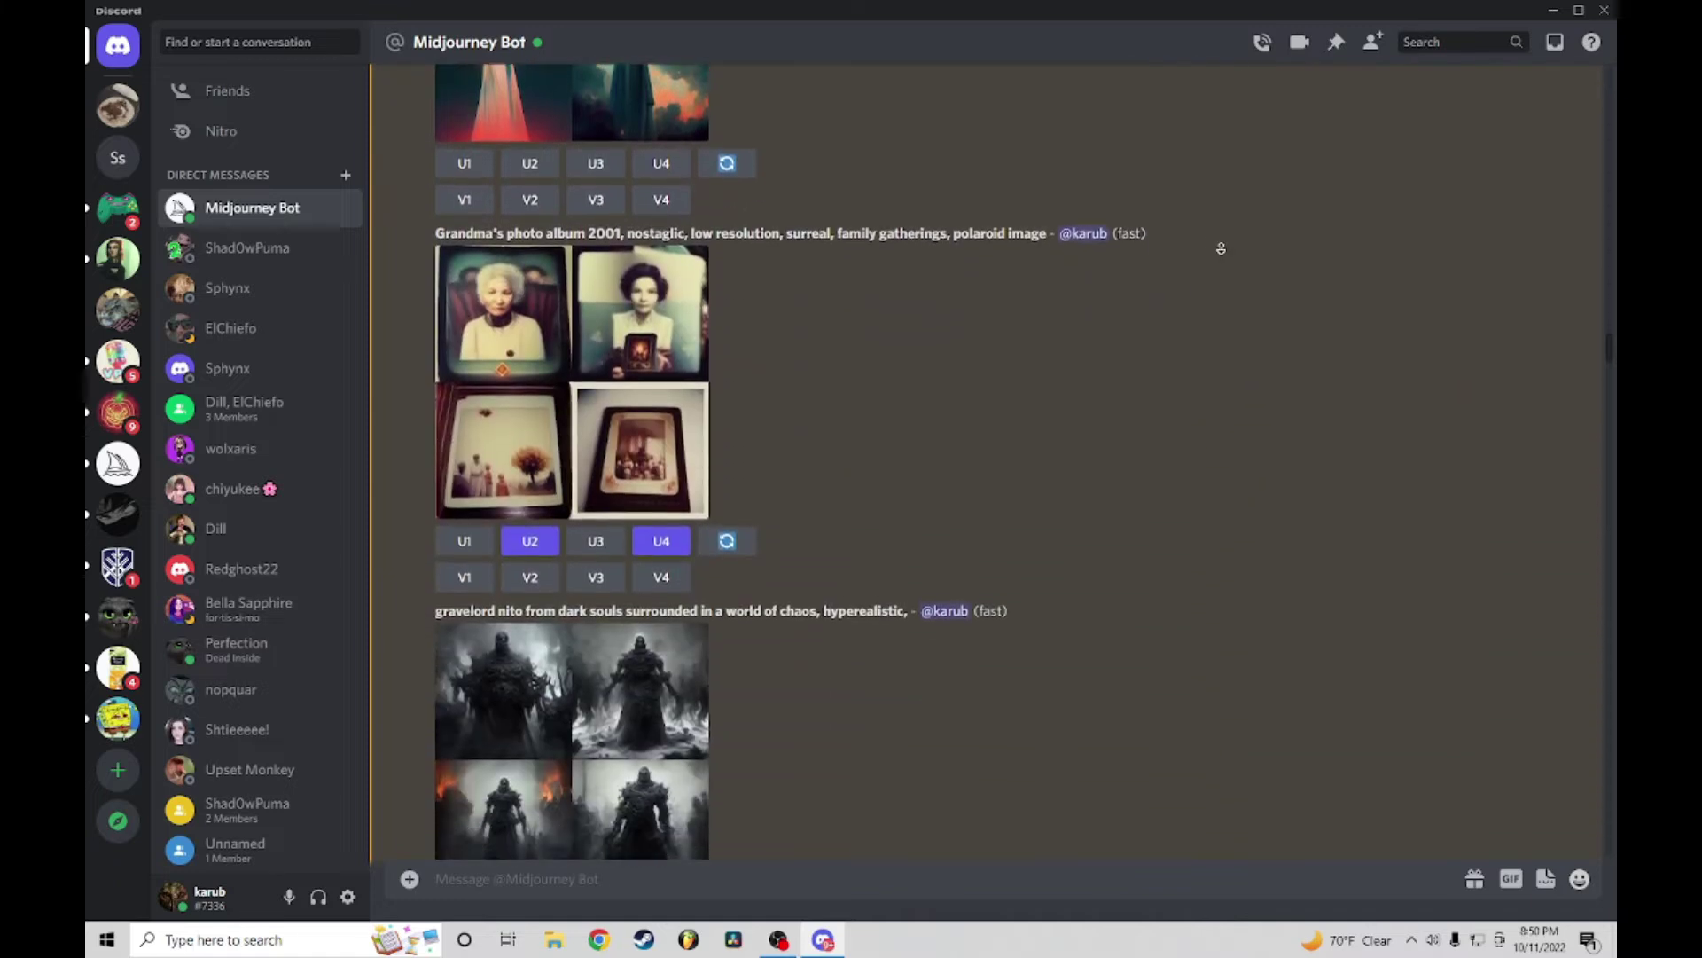
{"action": "scroll", "coordinate": [1216, 250], "scroll_direction": "down", "scroll_amount": 1}
{"action": "scroll", "coordinate": [1221, 248], "scroll_direction": "down", "scroll_amount": 1}
Step: View the Grandma photo album grid and its upscaled photo enlarged, closing each
{"action": "left_click", "coordinate": [552, 386]}
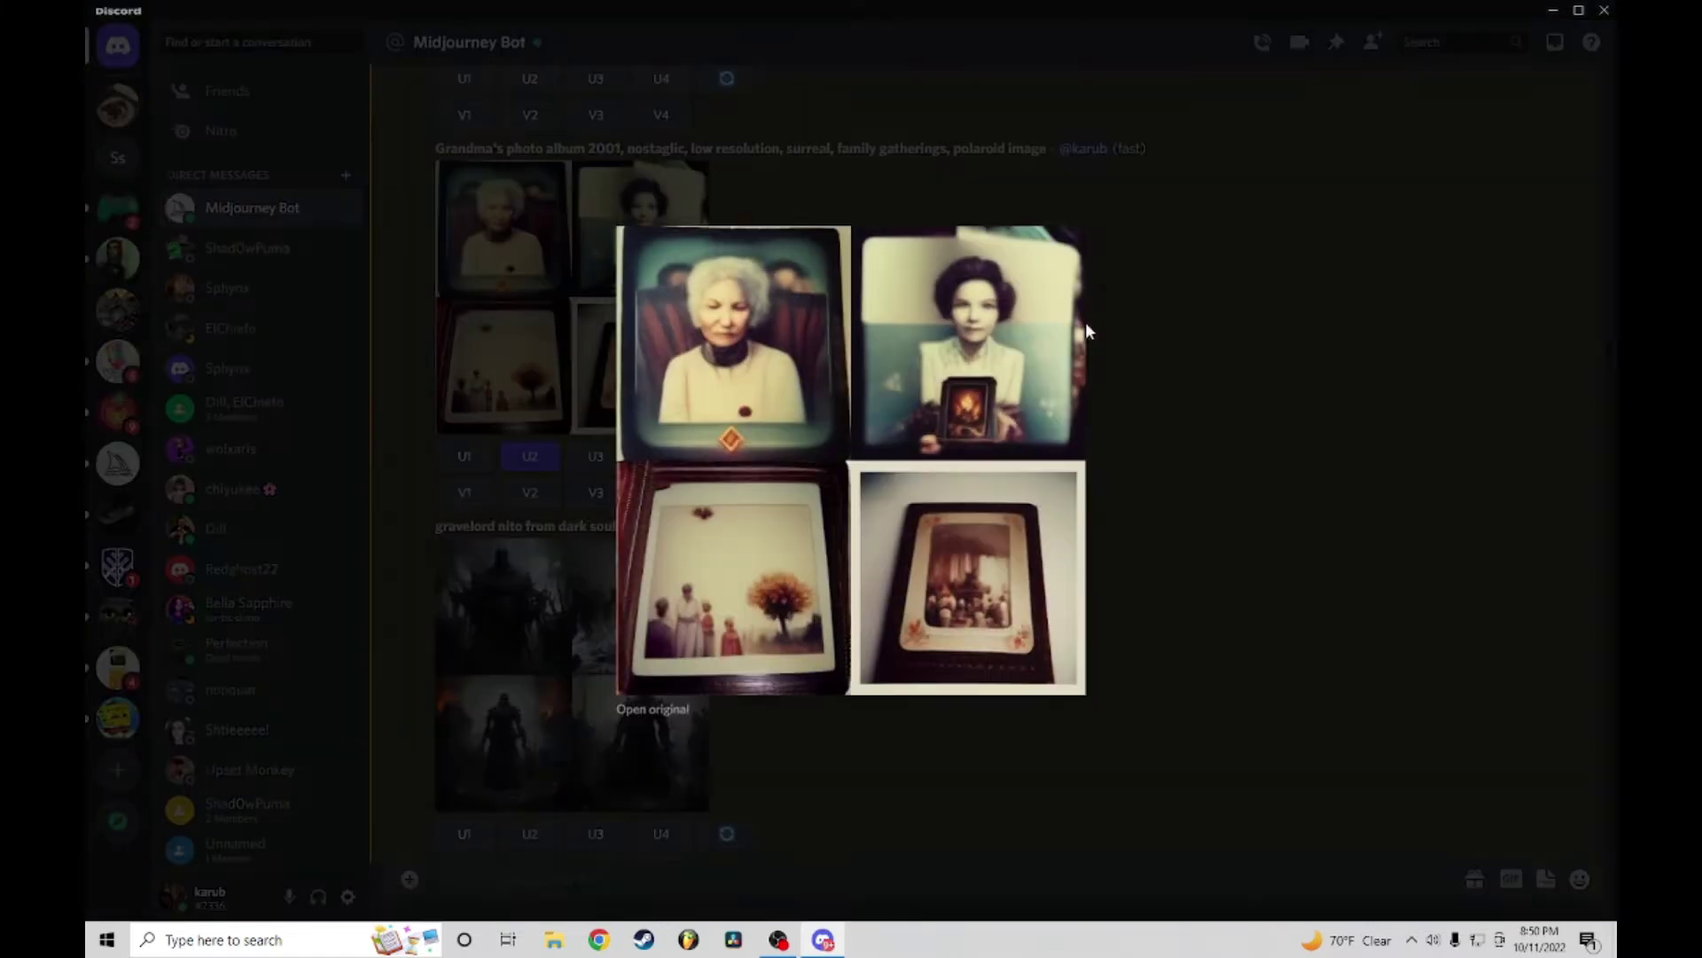
{"action": "left_click", "coordinate": [1214, 402]}
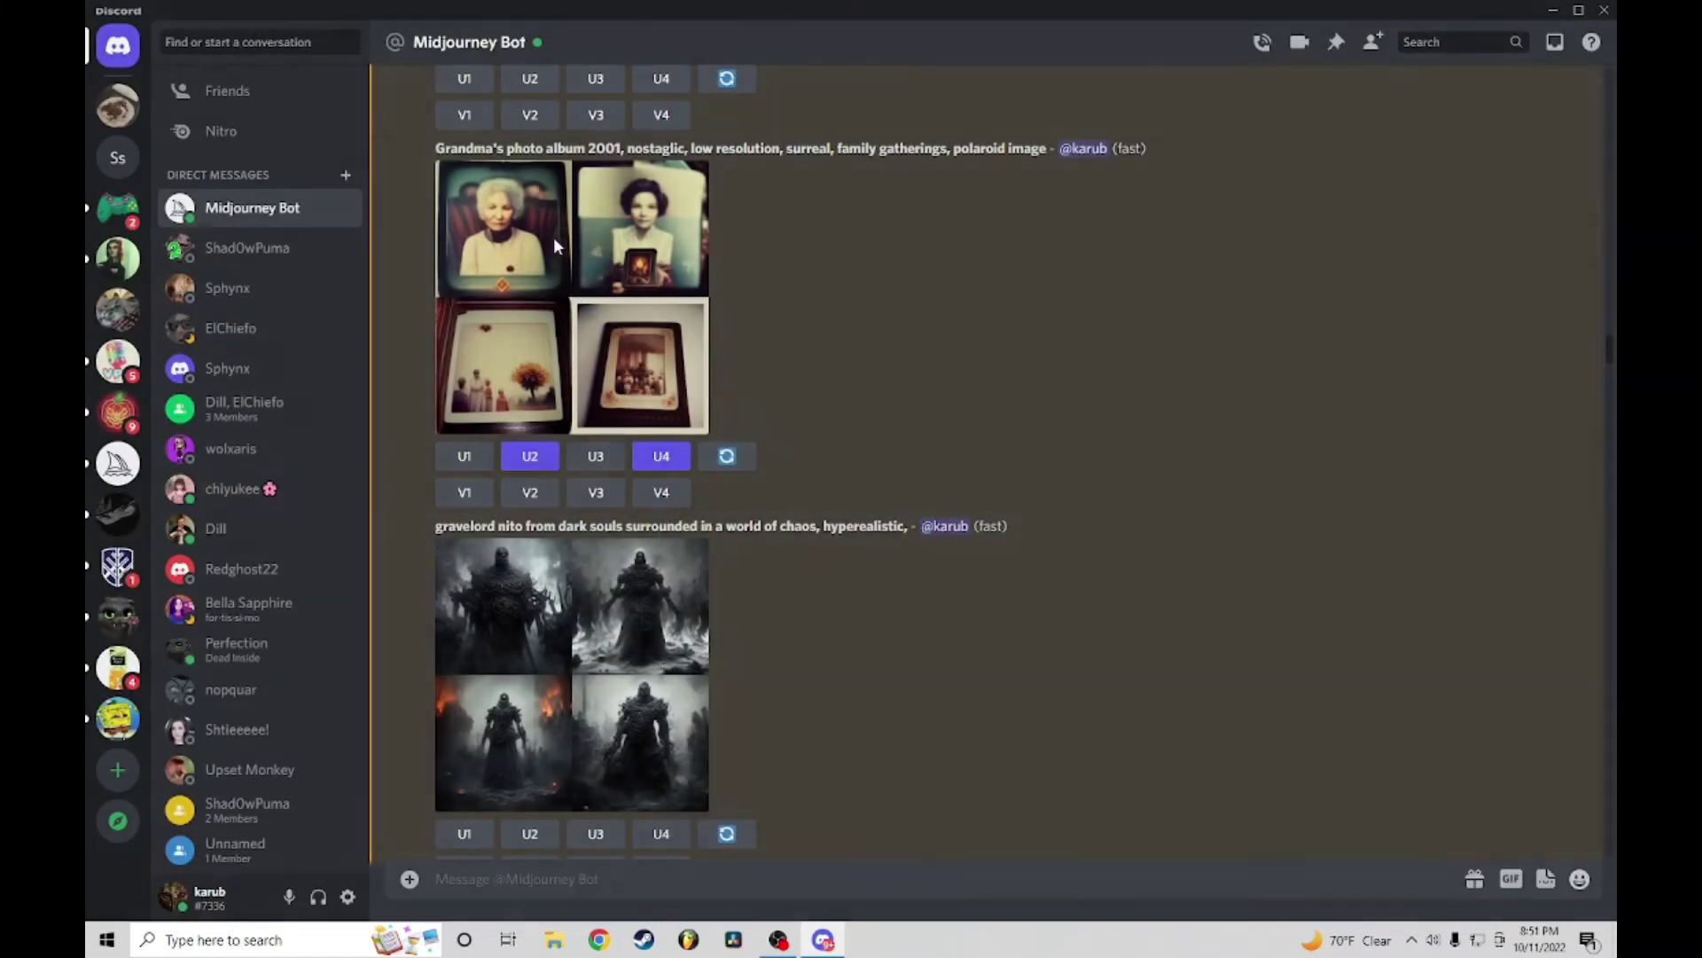
{"action": "left_click_drag", "start_coordinate": [388, 149], "coordinate": [1054, 156]}
{"action": "left_click", "coordinate": [1057, 279]}
{"action": "scroll", "coordinate": [1057, 279], "scroll_direction": "down", "scroll_amount": 2}
{"action": "scroll", "coordinate": [1064, 306], "scroll_direction": "down", "scroll_amount": 6}
{"action": "scroll", "coordinate": [1073, 336], "scroll_direction": "down", "scroll_amount": 3}
{"action": "left_click", "coordinate": [672, 278]}
{"action": "left_click", "coordinate": [1285, 402]}
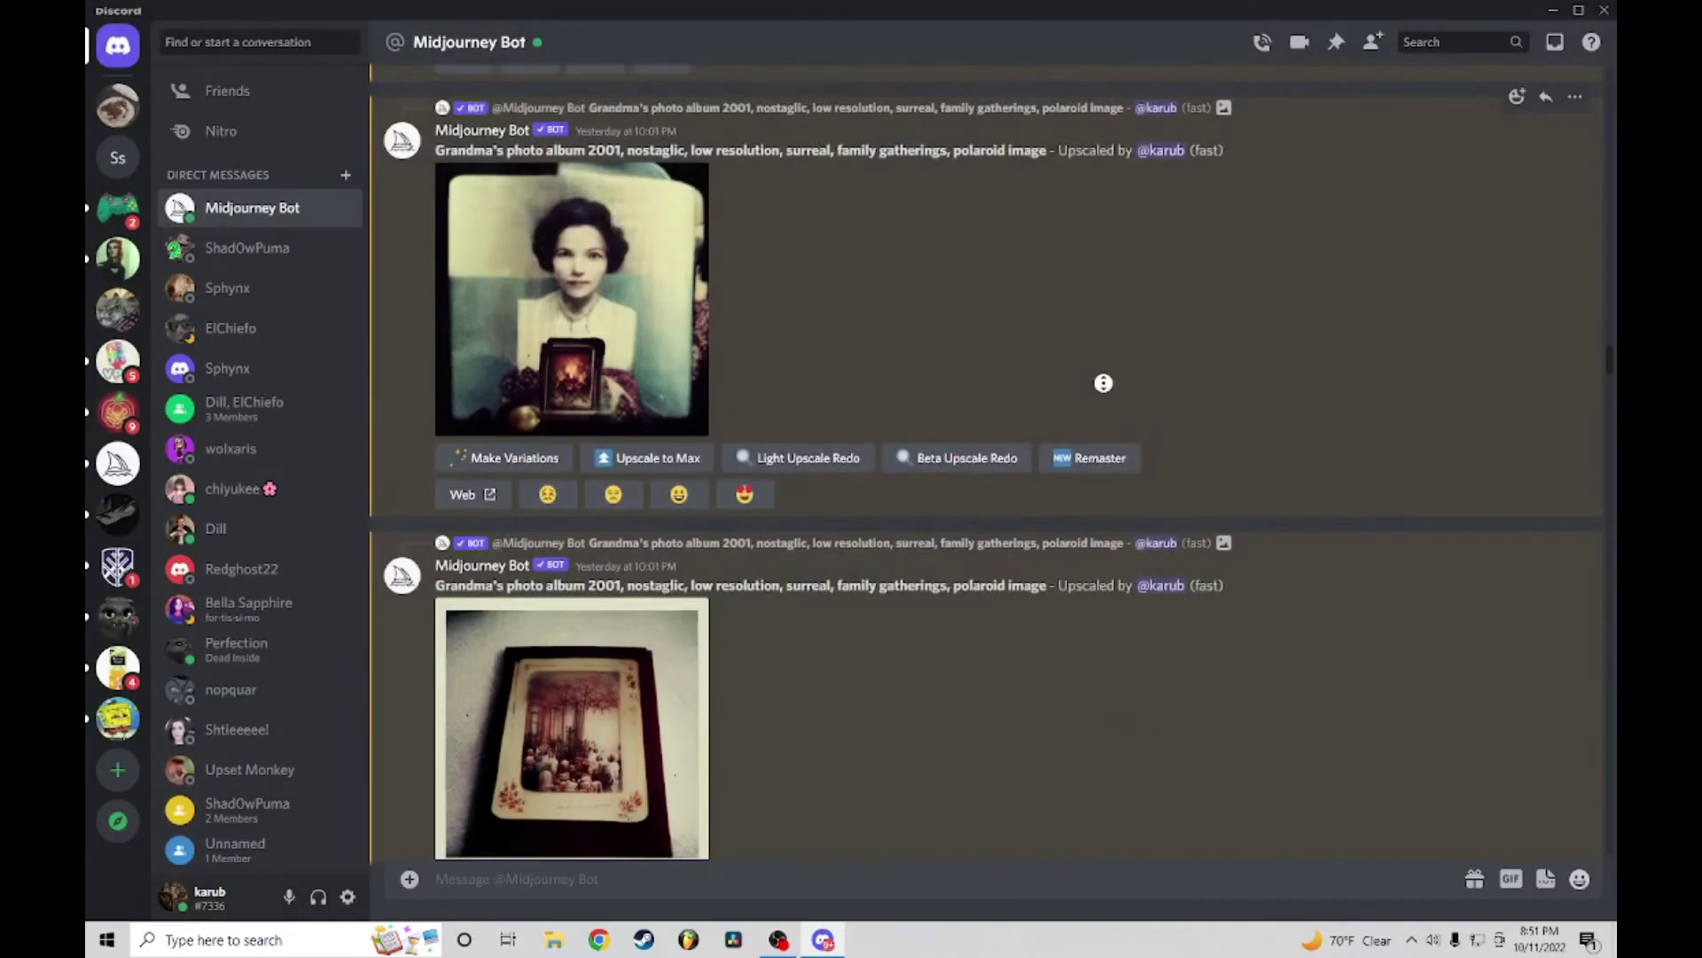
{"action": "scroll", "coordinate": [1103, 381], "scroll_direction": "down", "scroll_amount": 2}
{"action": "scroll", "coordinate": [1103, 474], "scroll_direction": "down", "scroll_amount": 2}
{"action": "scroll", "coordinate": [1111, 441], "scroll_direction": "down", "scroll_amount": 1}
{"action": "scroll", "coordinate": [1137, 428], "scroll_direction": "down", "scroll_amount": 2}
{"action": "scroll", "coordinate": [1126, 449], "scroll_direction": "down", "scroll_amount": 1}
Step: Preview the movie poster grid and the German village grid in the lightbox
{"action": "left_click", "coordinate": [709, 394]}
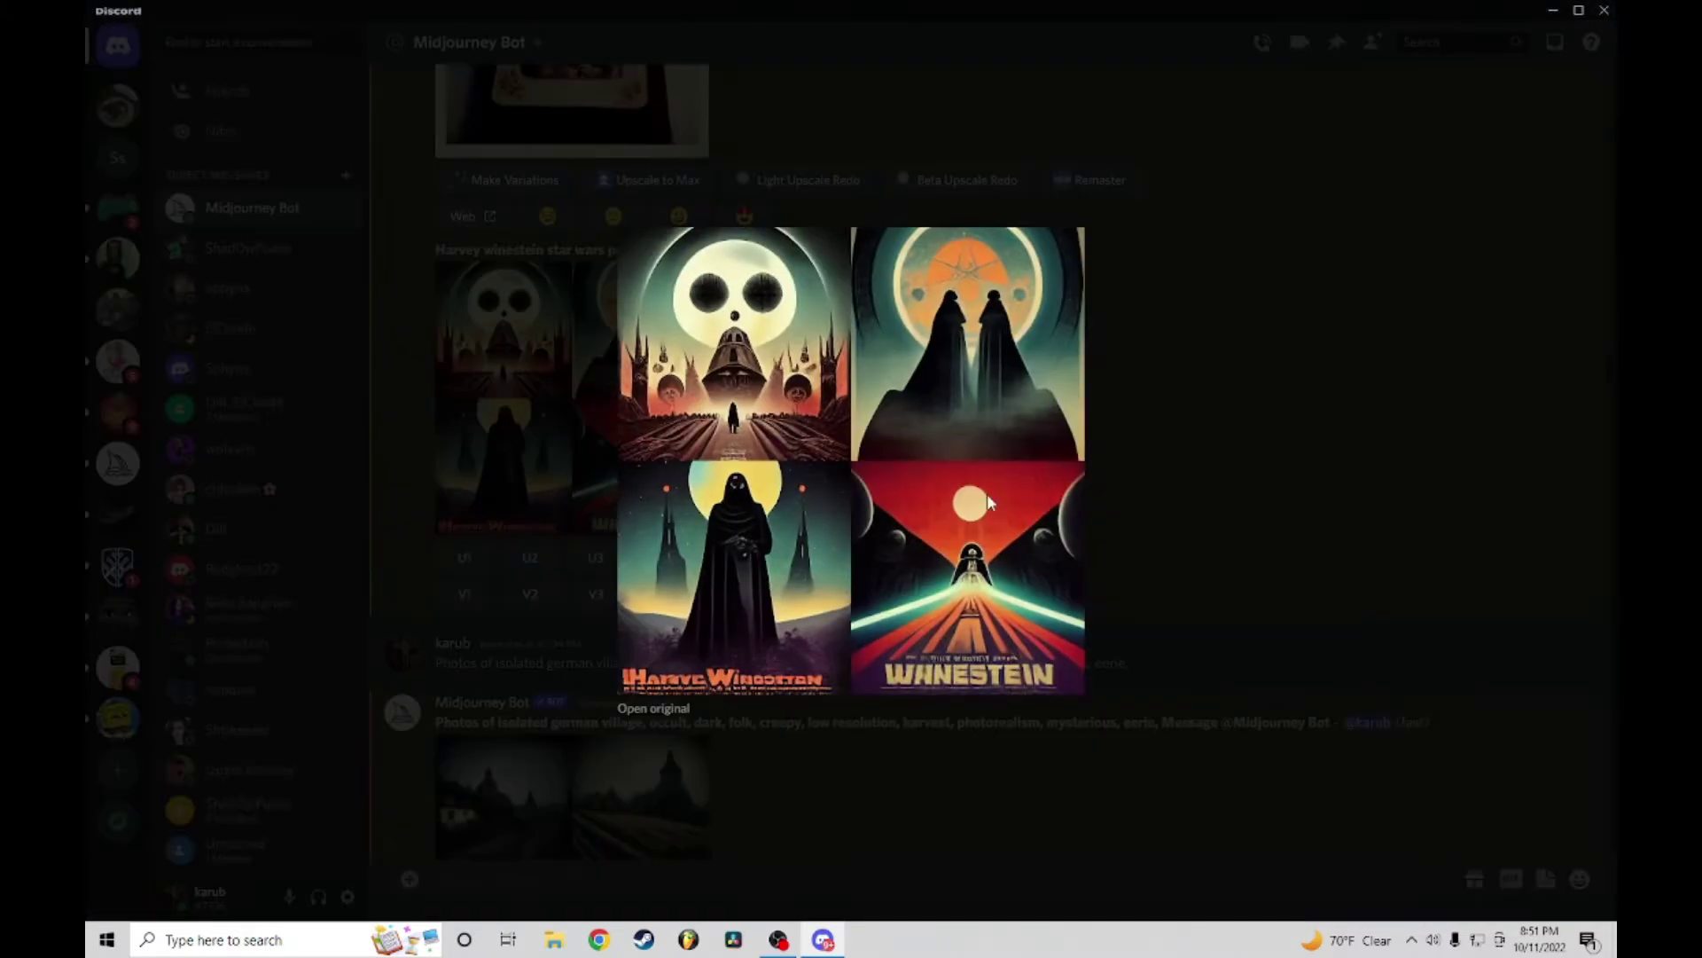
{"action": "left_click", "coordinate": [1131, 380]}
{"action": "scroll", "coordinate": [1010, 587], "scroll_direction": "down", "scroll_amount": 3}
{"action": "left_click", "coordinate": [679, 666]}
{"action": "left_click", "coordinate": [1103, 626]}
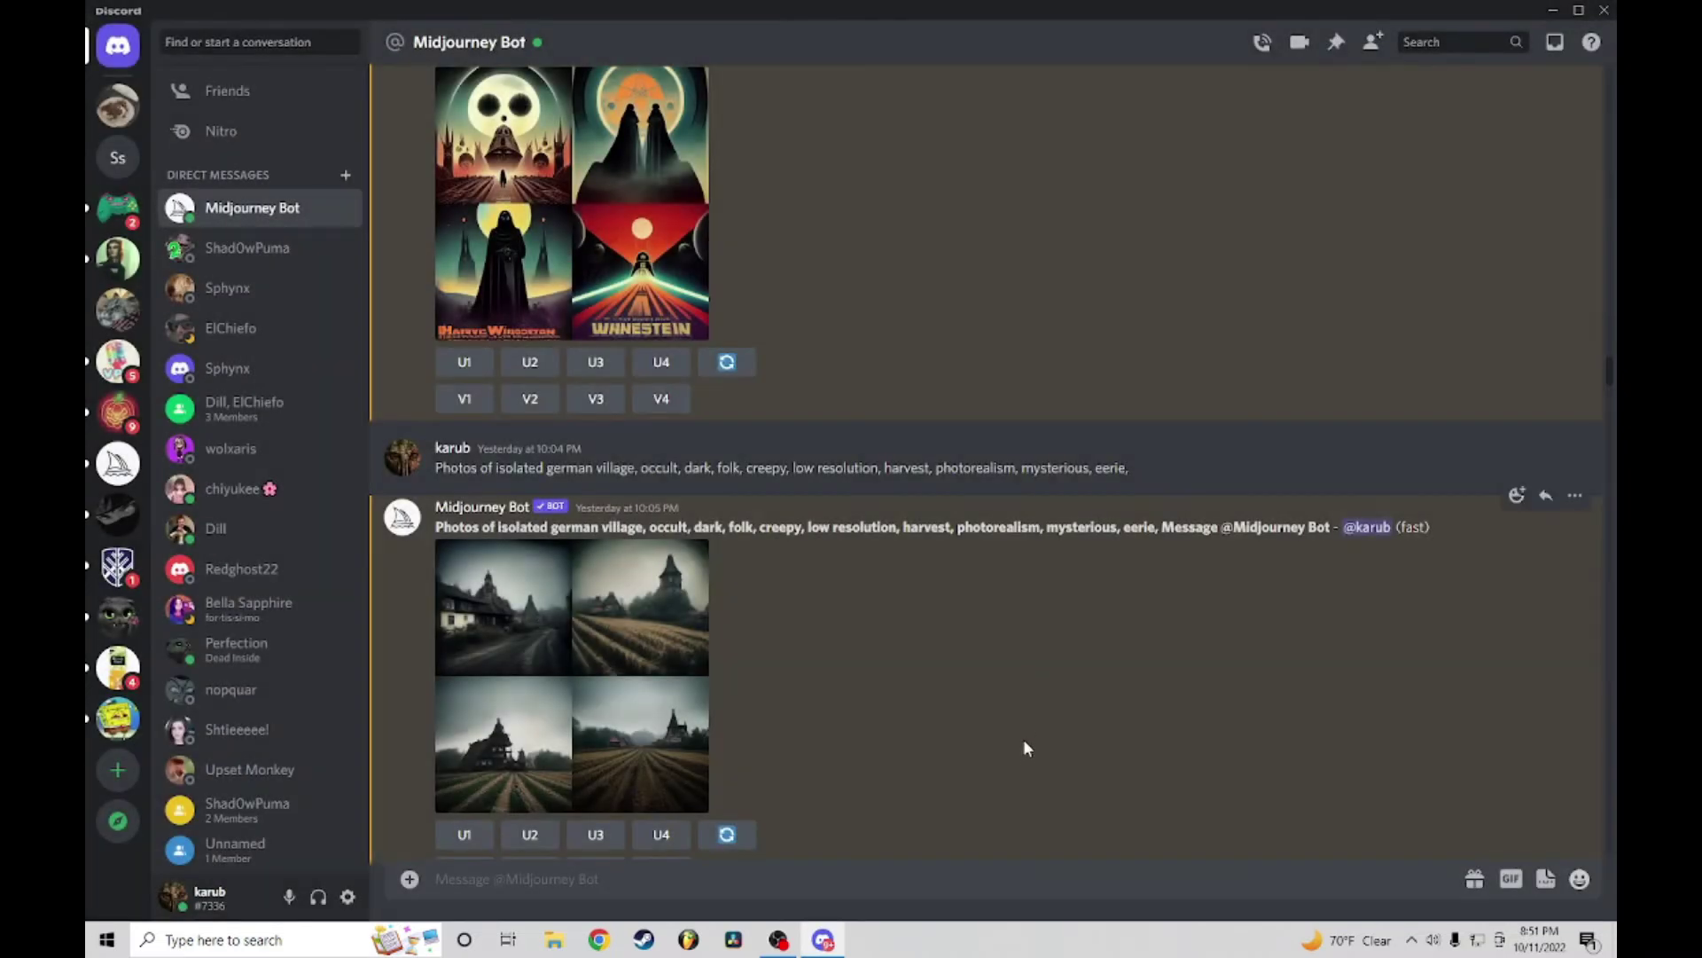
{"action": "scroll", "coordinate": [1019, 802], "scroll_direction": "down", "scroll_amount": 2}
{"action": "scroll", "coordinate": [1016, 807], "scroll_direction": "down", "scroll_amount": 2}
{"action": "scroll", "coordinate": [1017, 807], "scroll_direction": "down", "scroll_amount": 3}
{"action": "scroll", "coordinate": [1011, 805], "scroll_direction": "down", "scroll_amount": 4}
{"action": "scroll", "coordinate": [742, 632], "scroll_direction": "down", "scroll_amount": 2}
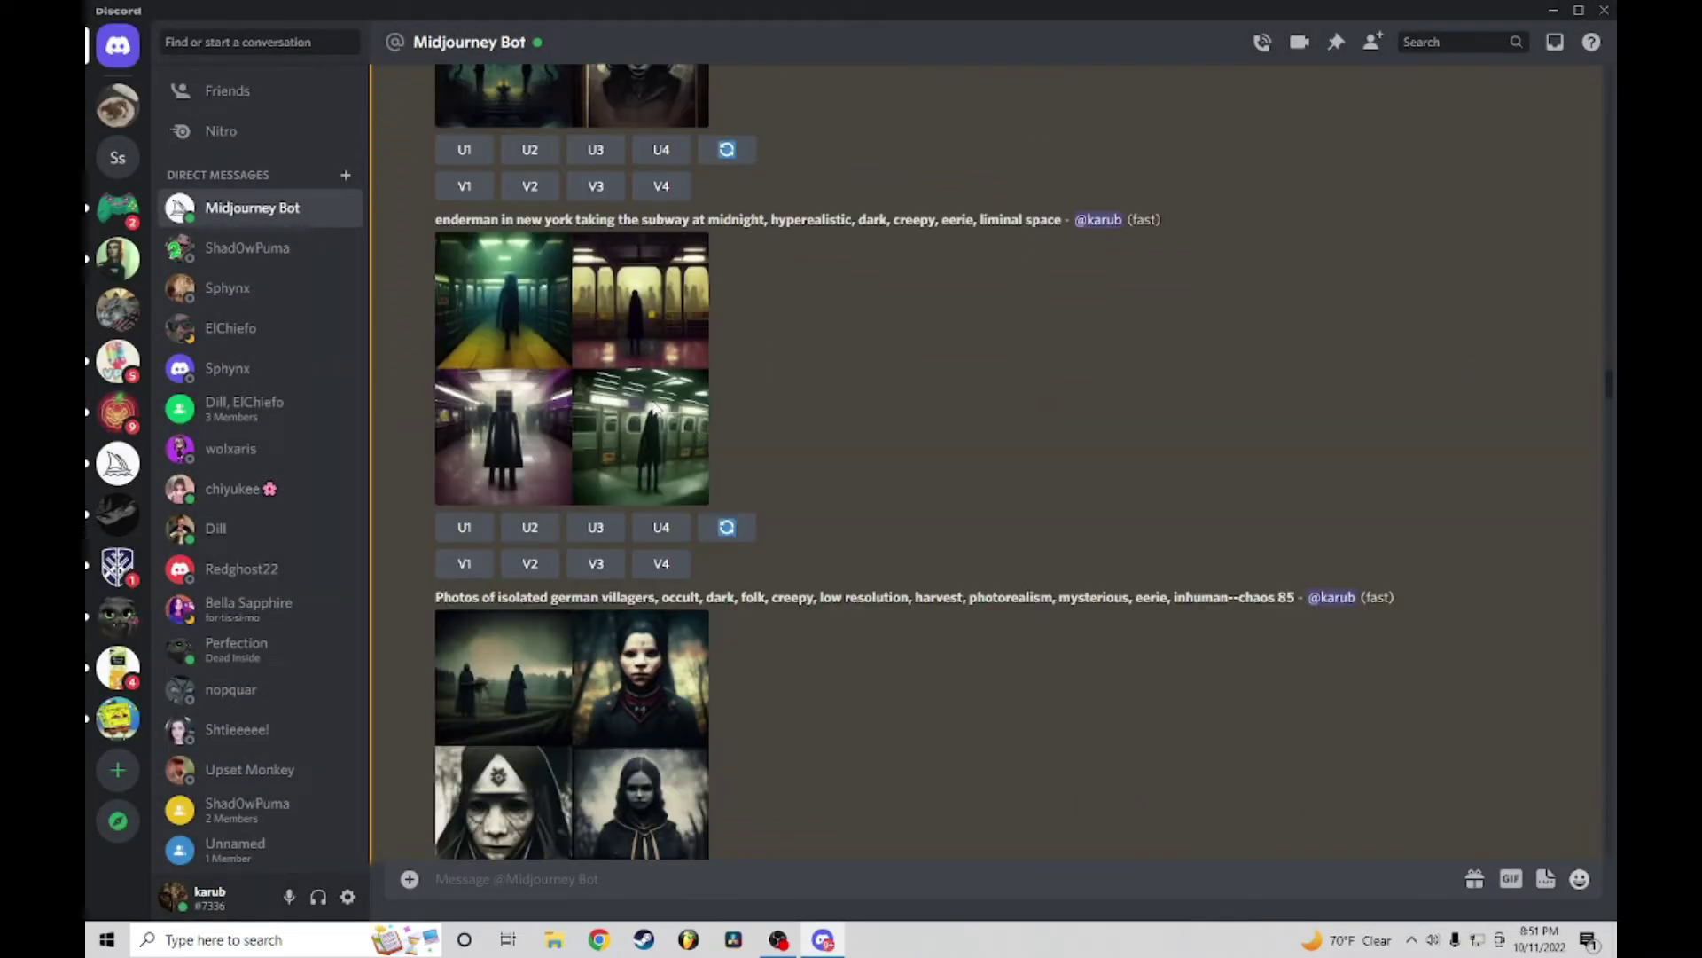
{"action": "scroll", "coordinate": [642, 393], "scroll_direction": "down", "scroll_amount": 3}
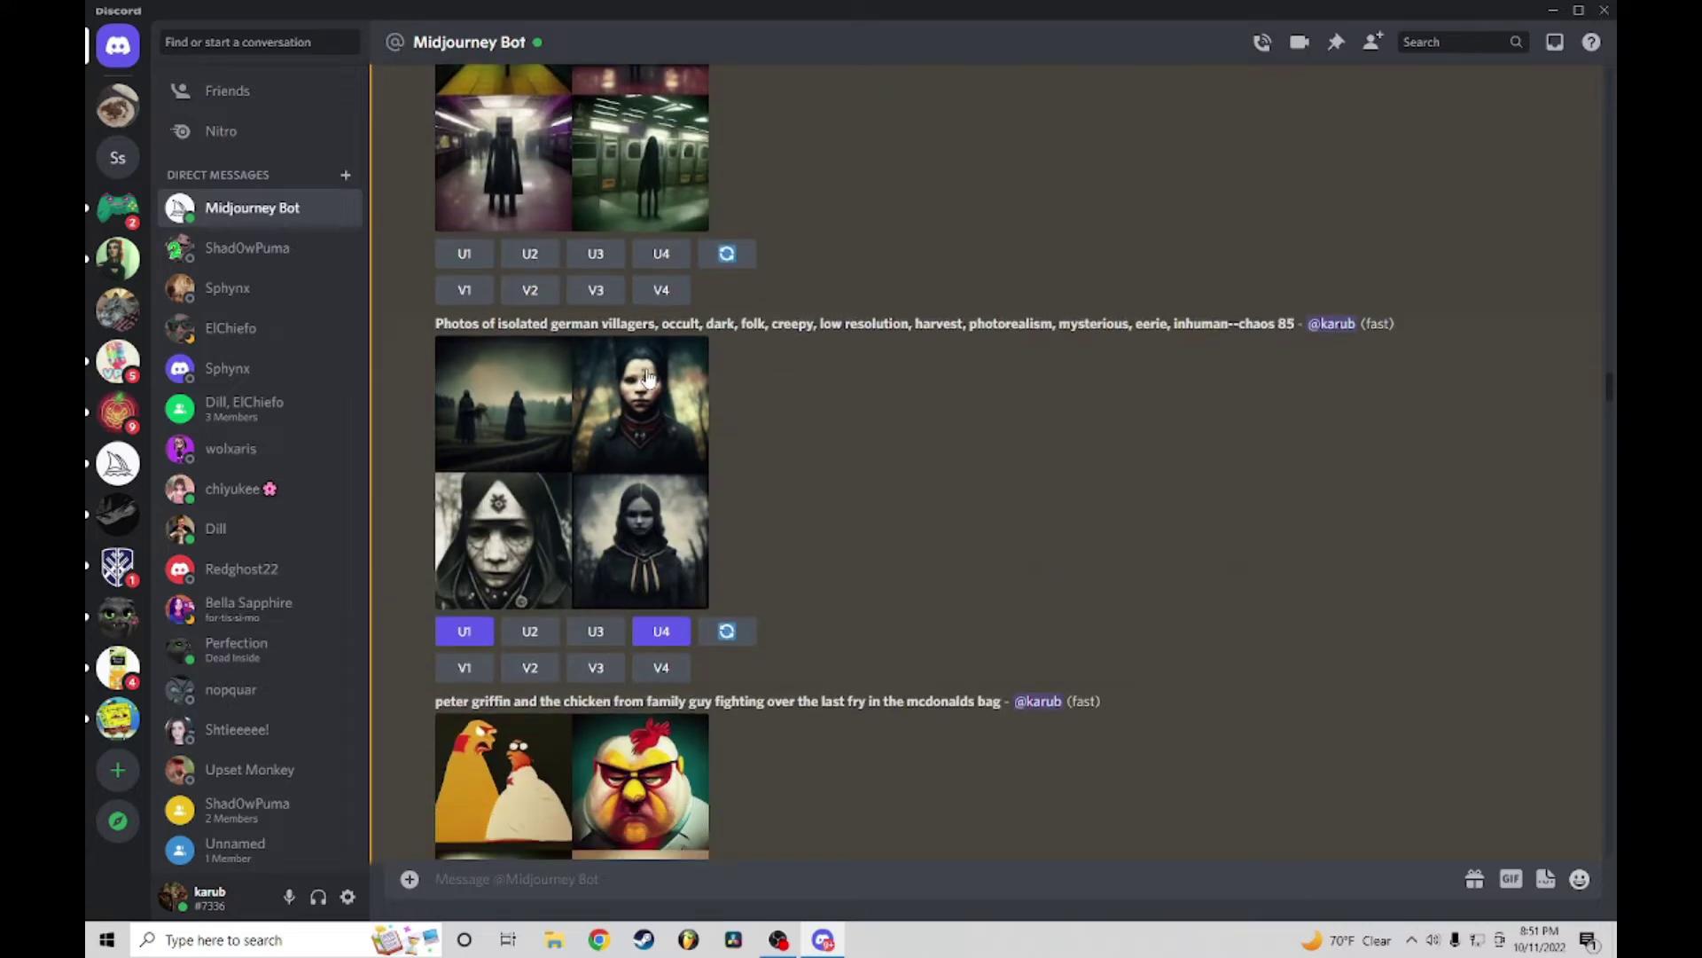
{"action": "scroll", "coordinate": [646, 383], "scroll_direction": "down", "scroll_amount": 3}
{"action": "scroll", "coordinate": [665, 551], "scroll_direction": "down", "scroll_amount": 2}
{"action": "scroll", "coordinate": [665, 551], "scroll_direction": "down", "scroll_amount": 1}
{"action": "scroll", "coordinate": [856, 546], "scroll_direction": "down", "scroll_amount": 3}
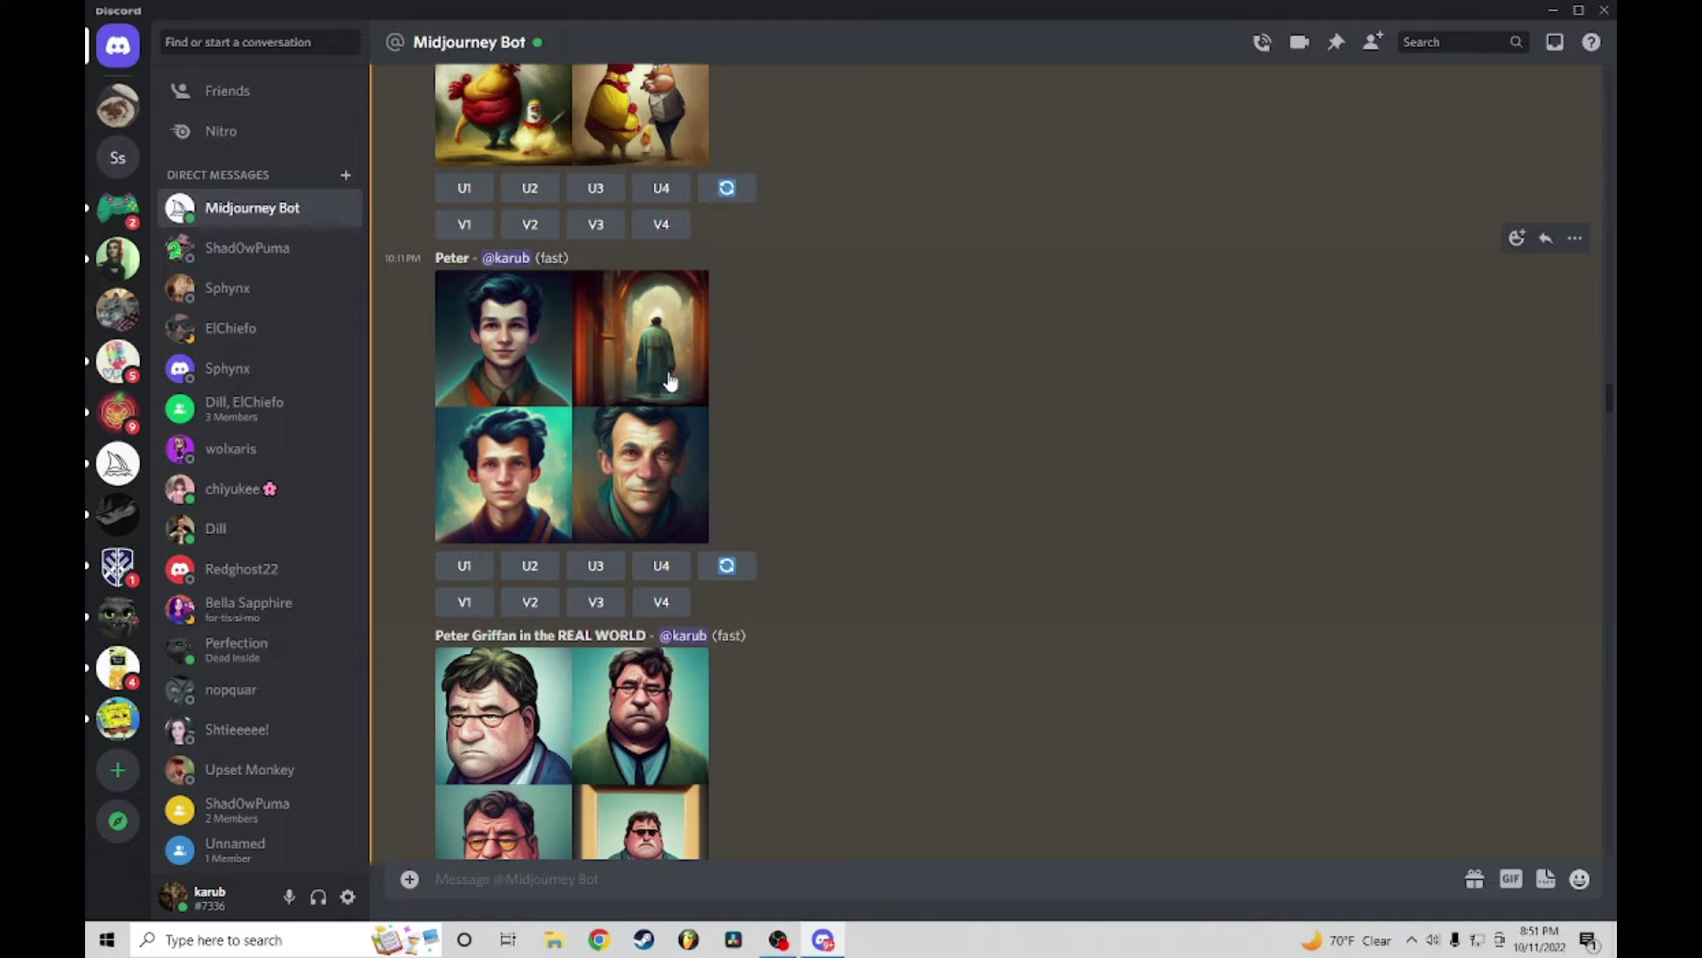
{"action": "scroll", "coordinate": [669, 381], "scroll_direction": "down", "scroll_amount": 1}
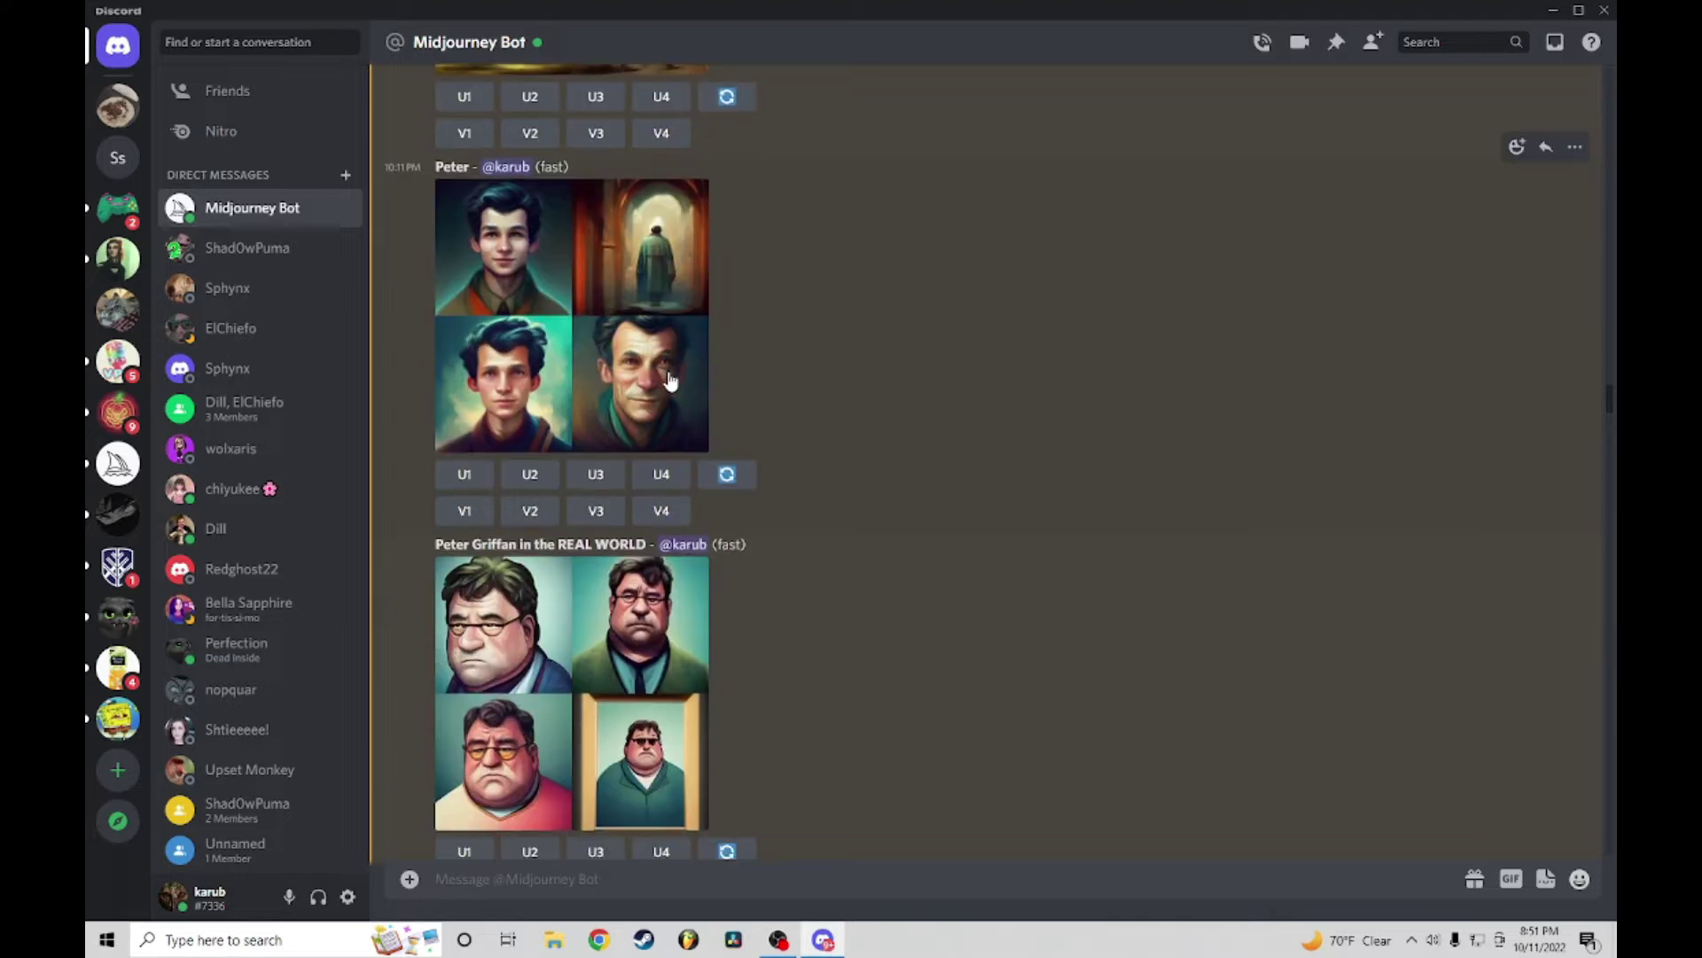
{"action": "scroll", "coordinate": [871, 487], "scroll_direction": "down", "scroll_amount": 2}
{"action": "scroll", "coordinate": [871, 487], "scroll_direction": "down", "scroll_amount": 4}
{"action": "scroll", "coordinate": [871, 492], "scroll_direction": "down", "scroll_amount": 4}
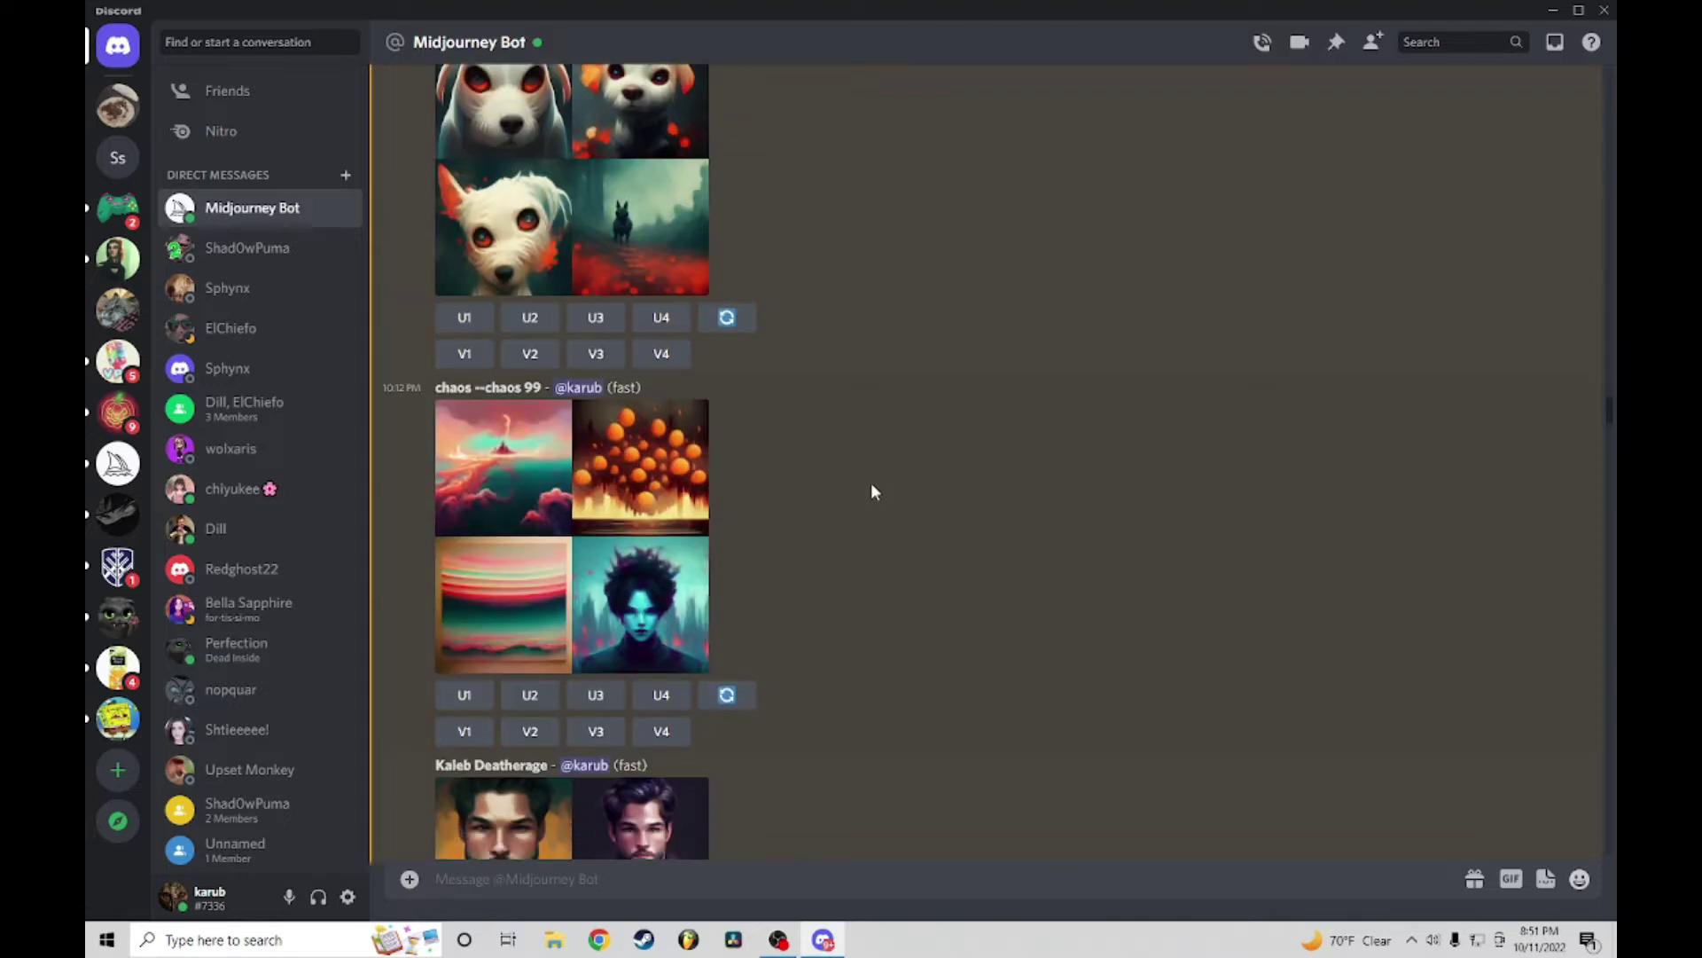
{"action": "scroll", "coordinate": [931, 532], "scroll_direction": "down", "scroll_amount": 3}
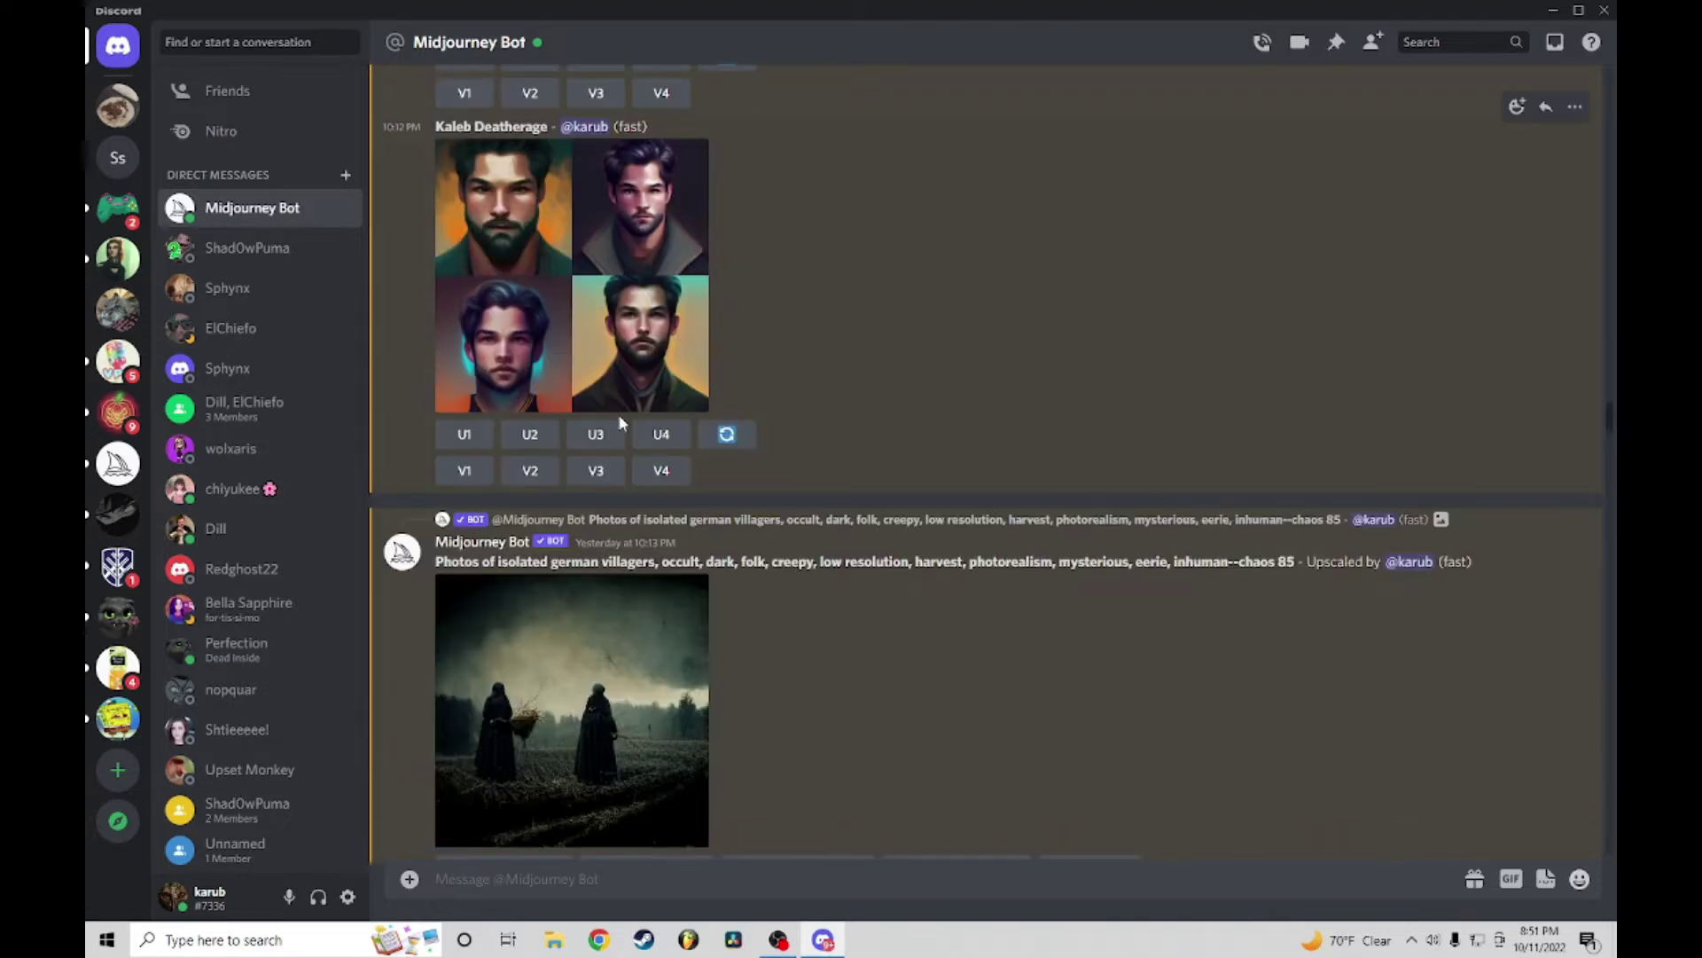
{"action": "scroll", "coordinate": [560, 315], "scroll_direction": "up", "scroll_amount": 5}
{"action": "scroll", "coordinate": [560, 315], "scroll_direction": "up", "scroll_amount": 1}
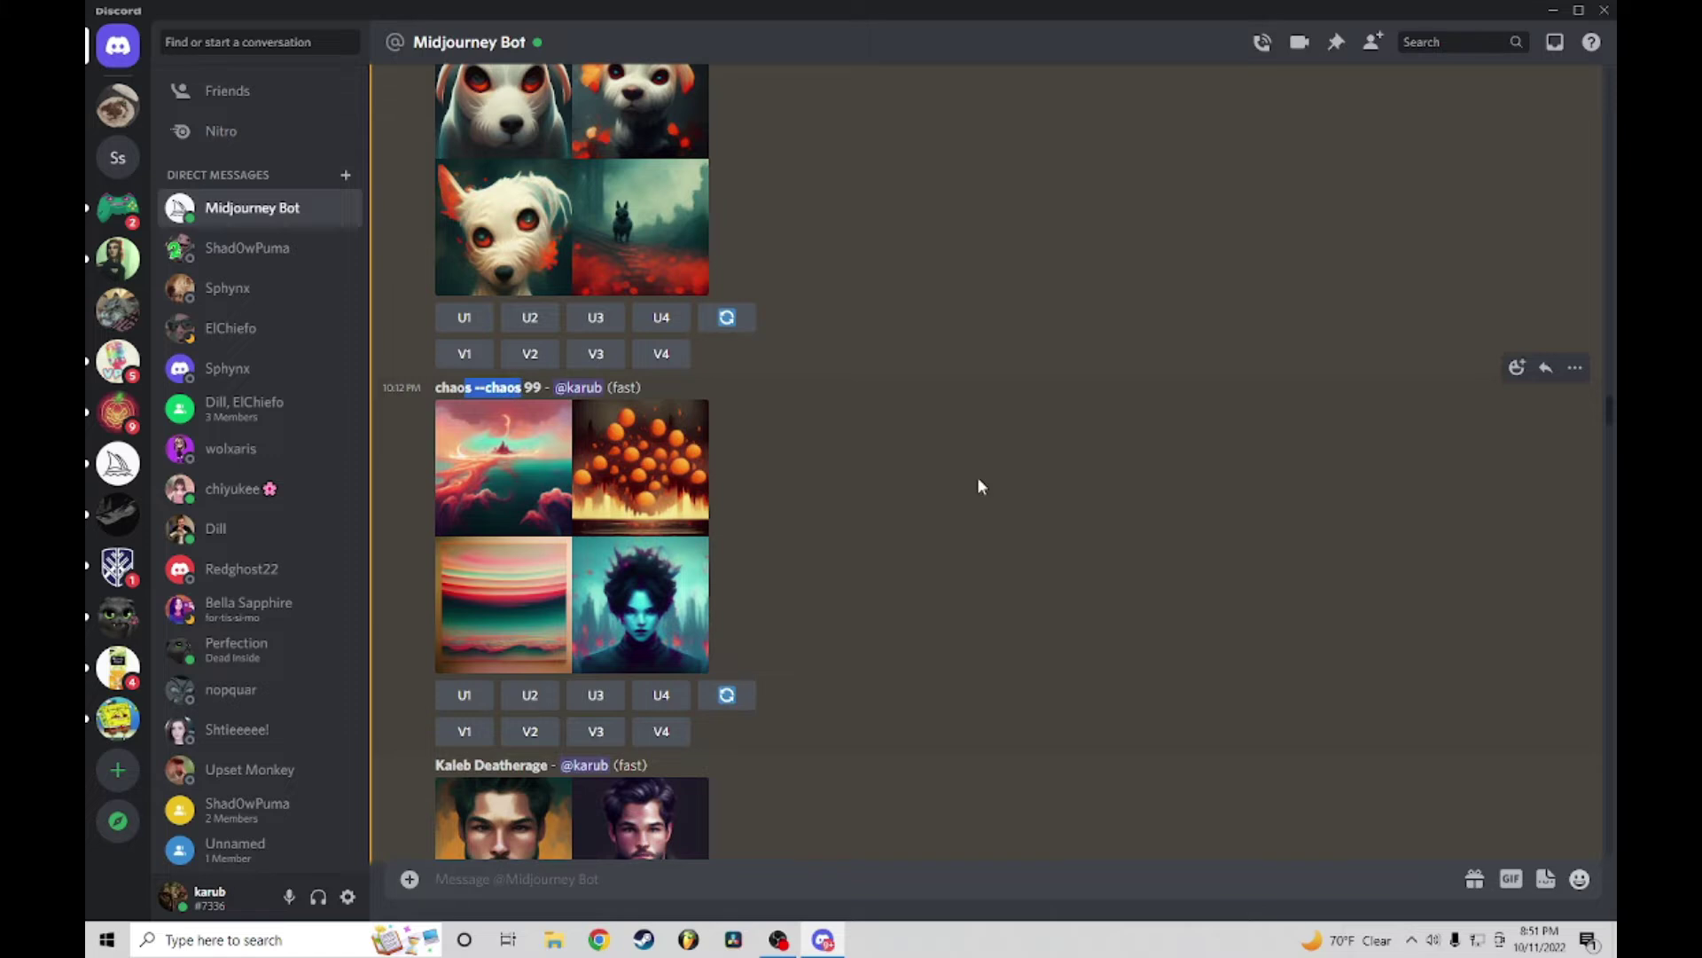
{"action": "scroll", "coordinate": [978, 480], "scroll_direction": "down", "scroll_amount": 3}
{"action": "scroll", "coordinate": [978, 477], "scroll_direction": "down", "scroll_amount": 5}
{"action": "scroll", "coordinate": [627, 426], "scroll_direction": "up", "scroll_amount": 4}
{"action": "left_click", "coordinate": [630, 437]}
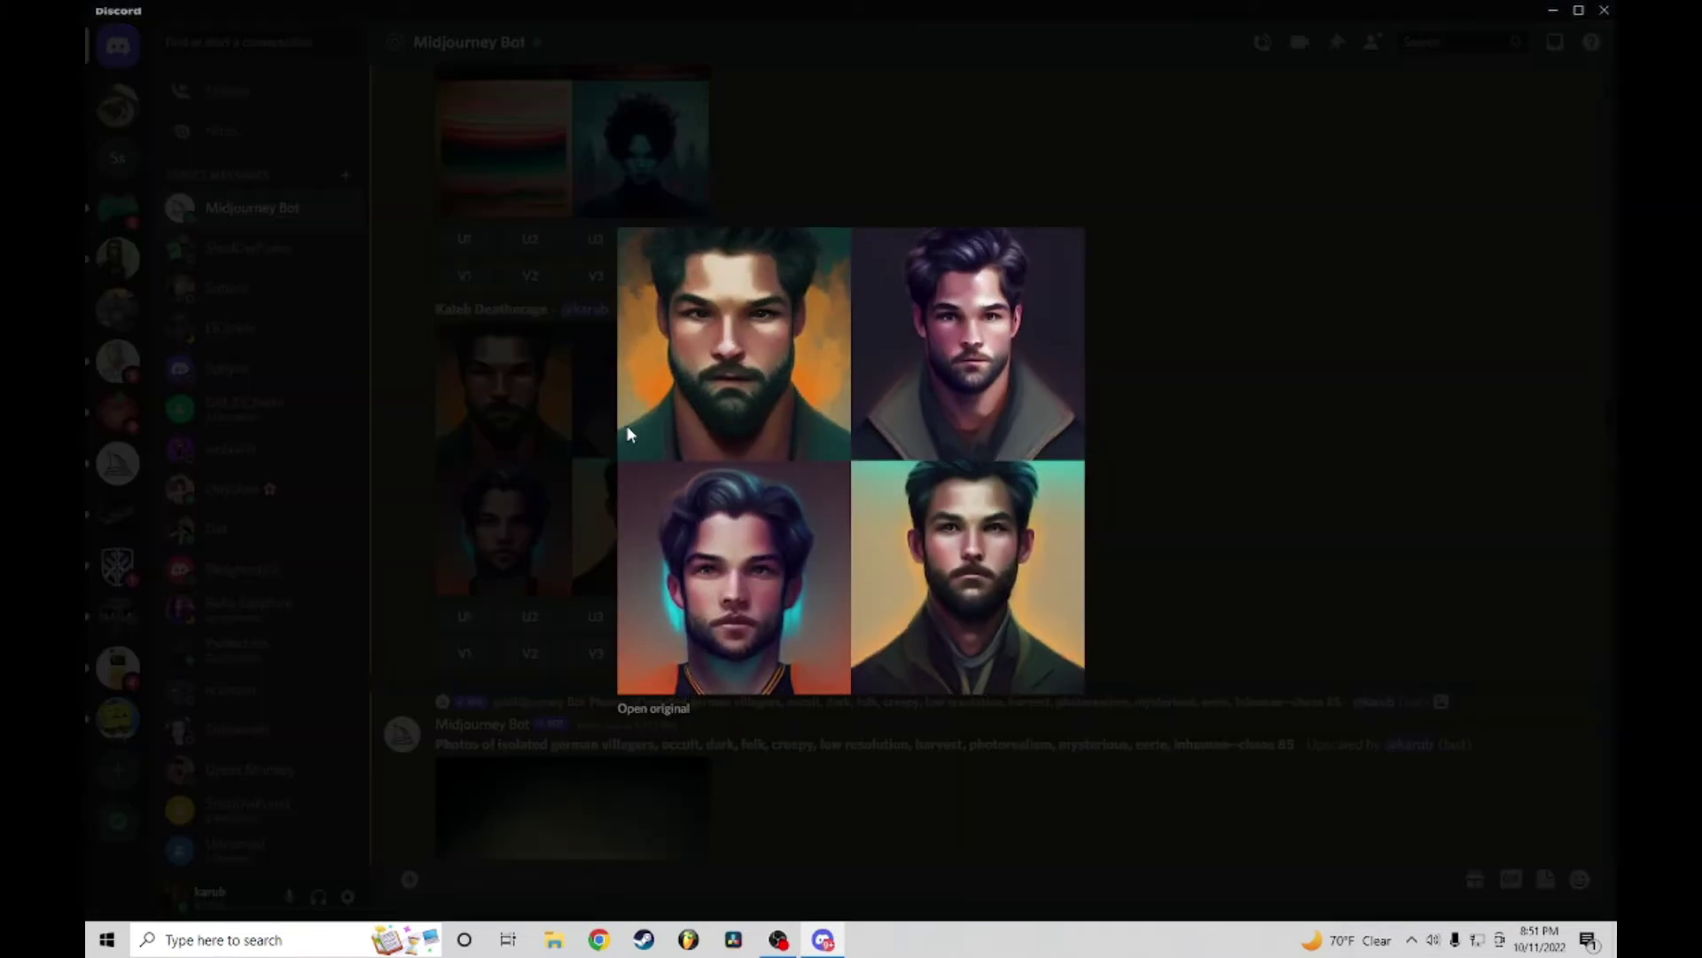
{"action": "right_click", "coordinate": [1018, 396]}
{"action": "left_click", "coordinate": [1093, 459]}
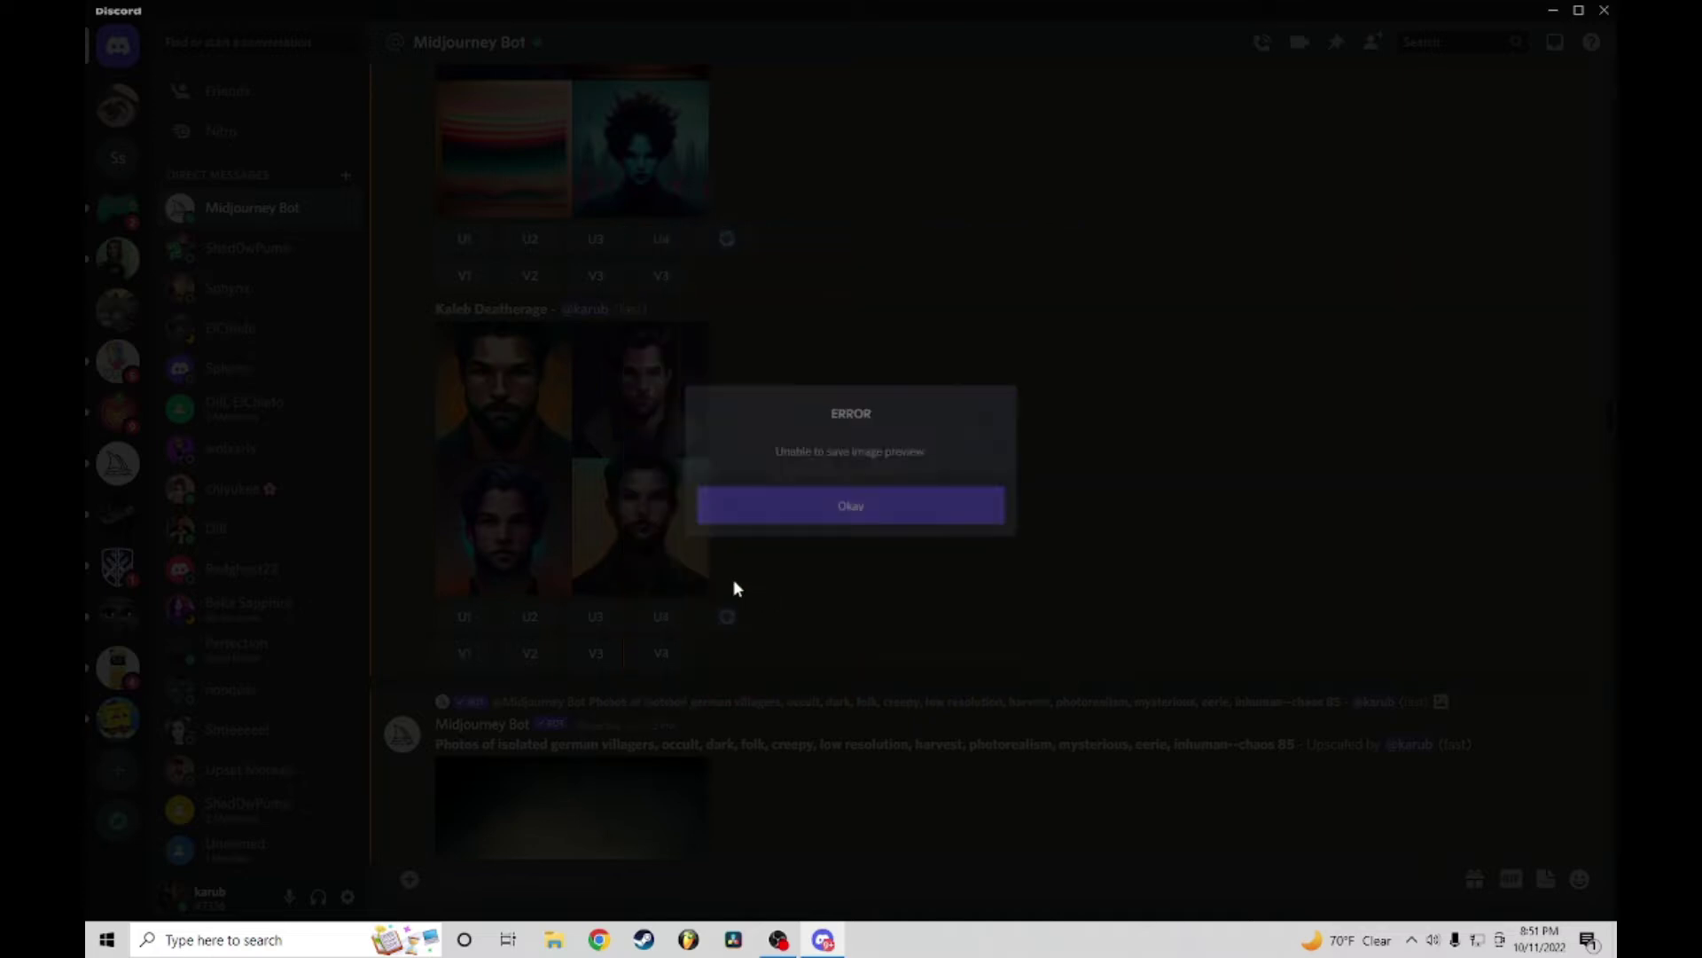
{"action": "left_click", "coordinate": [867, 521]}
{"action": "left_click", "coordinate": [1262, 510]}
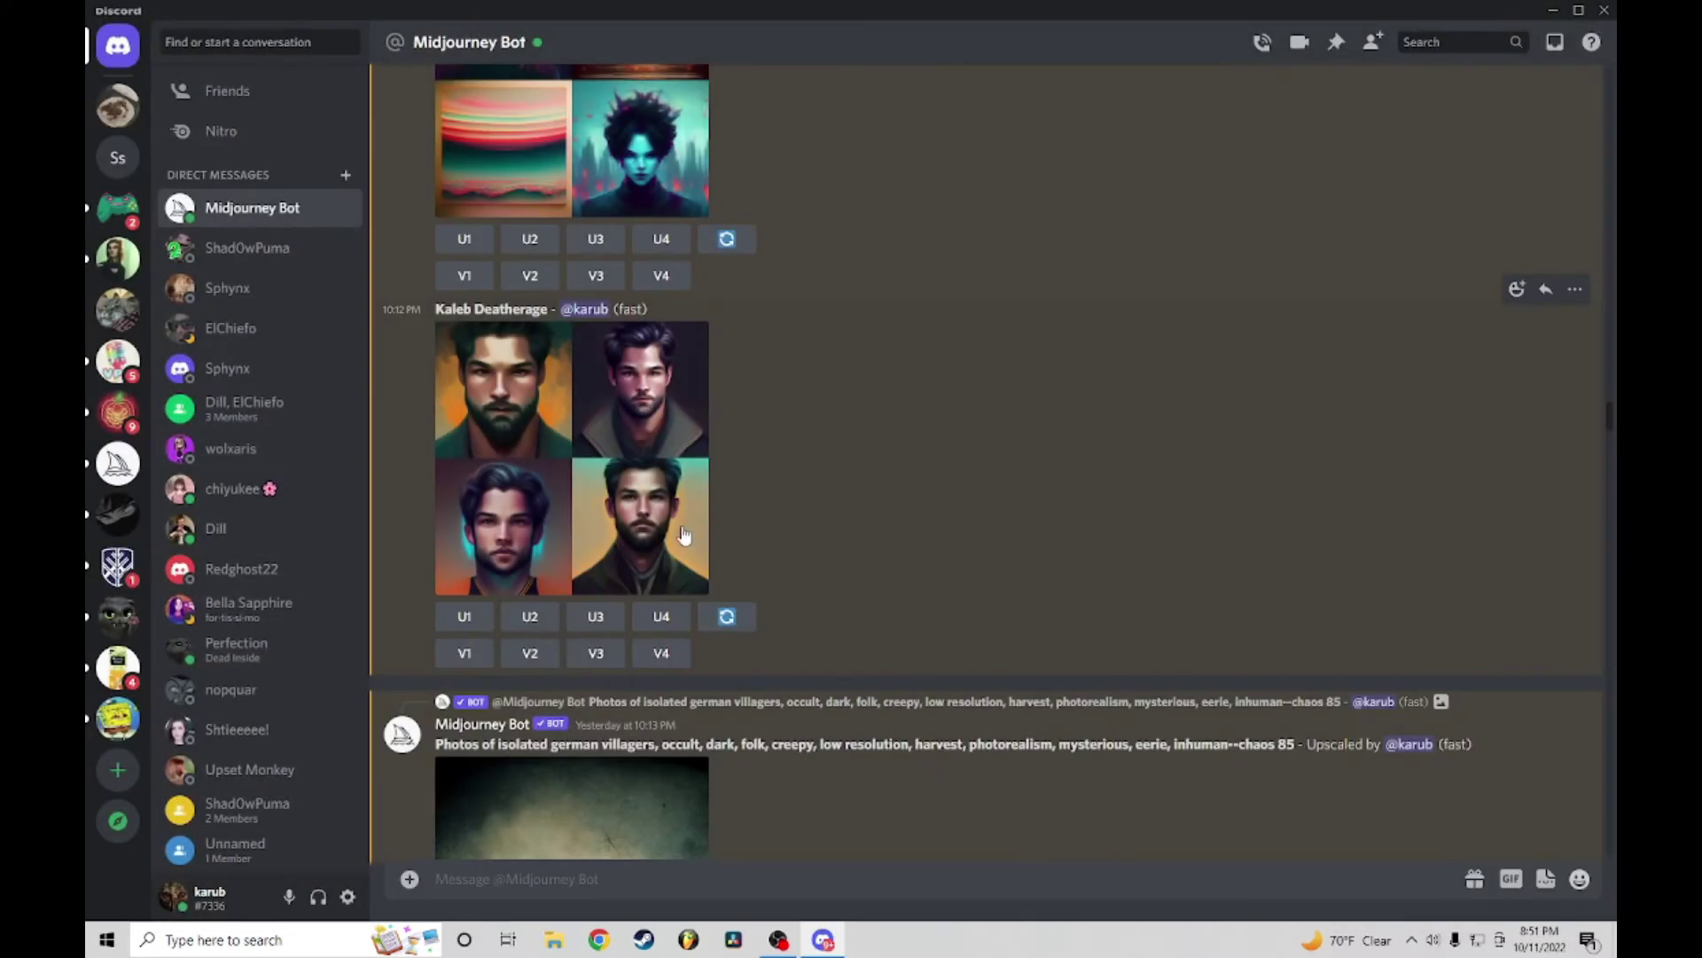
{"action": "left_click", "coordinate": [1520, 304]}
{"action": "left_click", "coordinate": [1361, 375]}
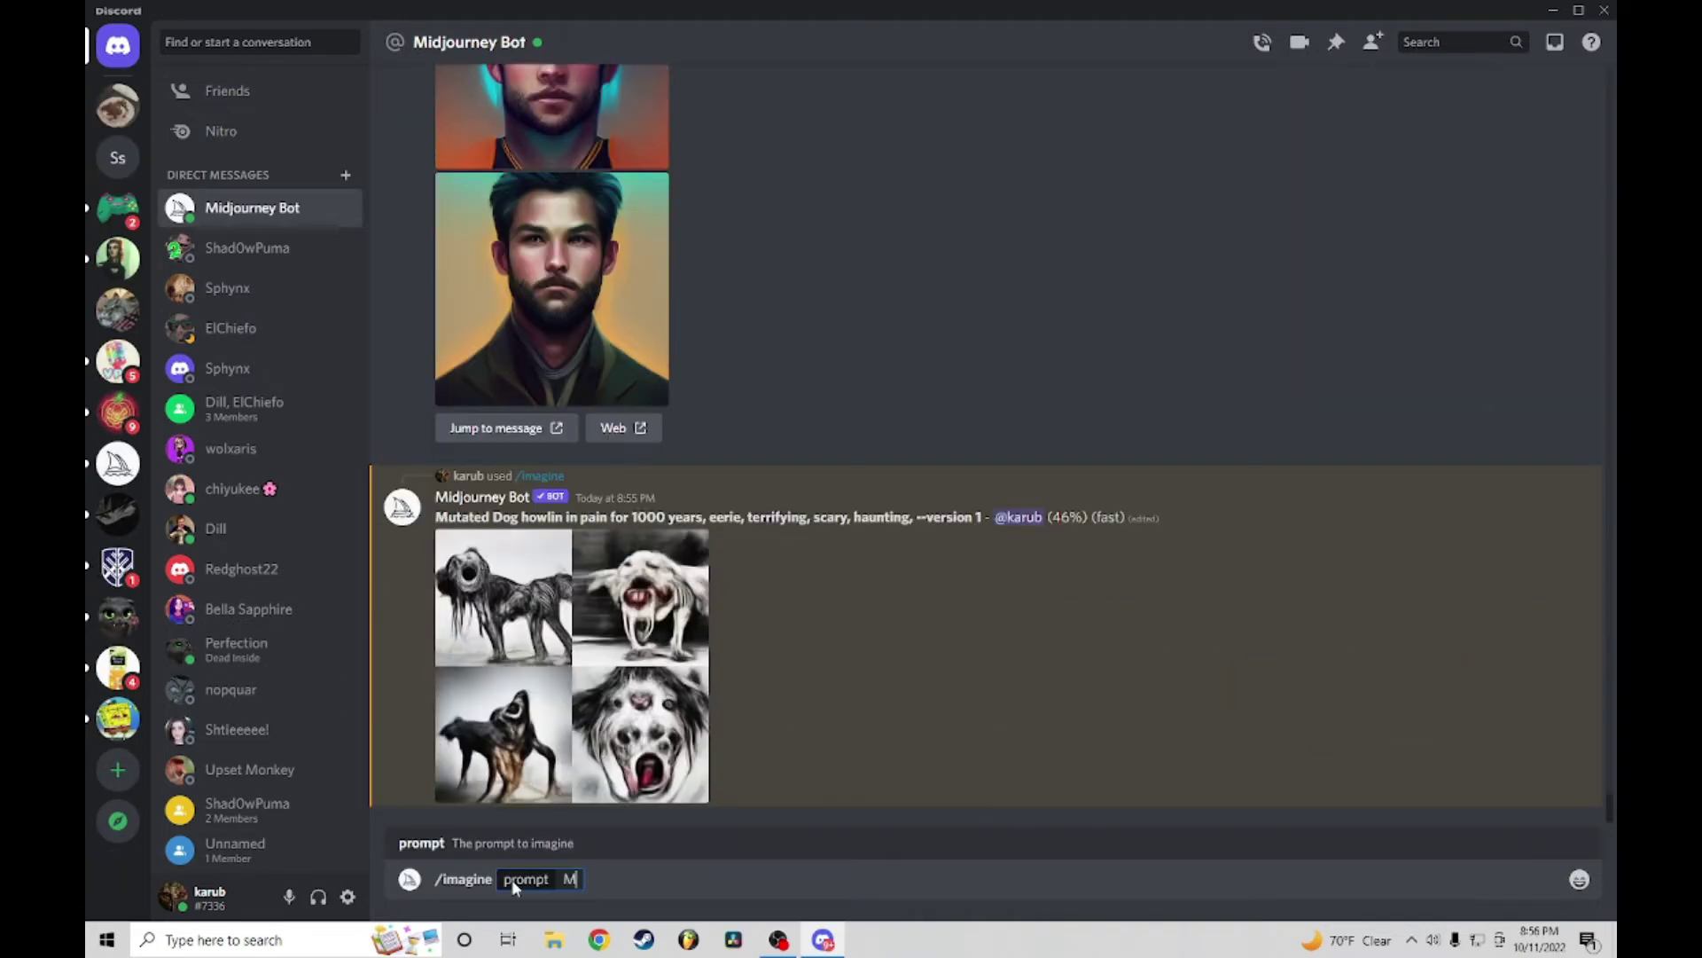
{"action": "type", "text": "onkey tie"}
{"action": "type", "text": "d to"}
{"action": "type", "text": " chair and waterboar"}
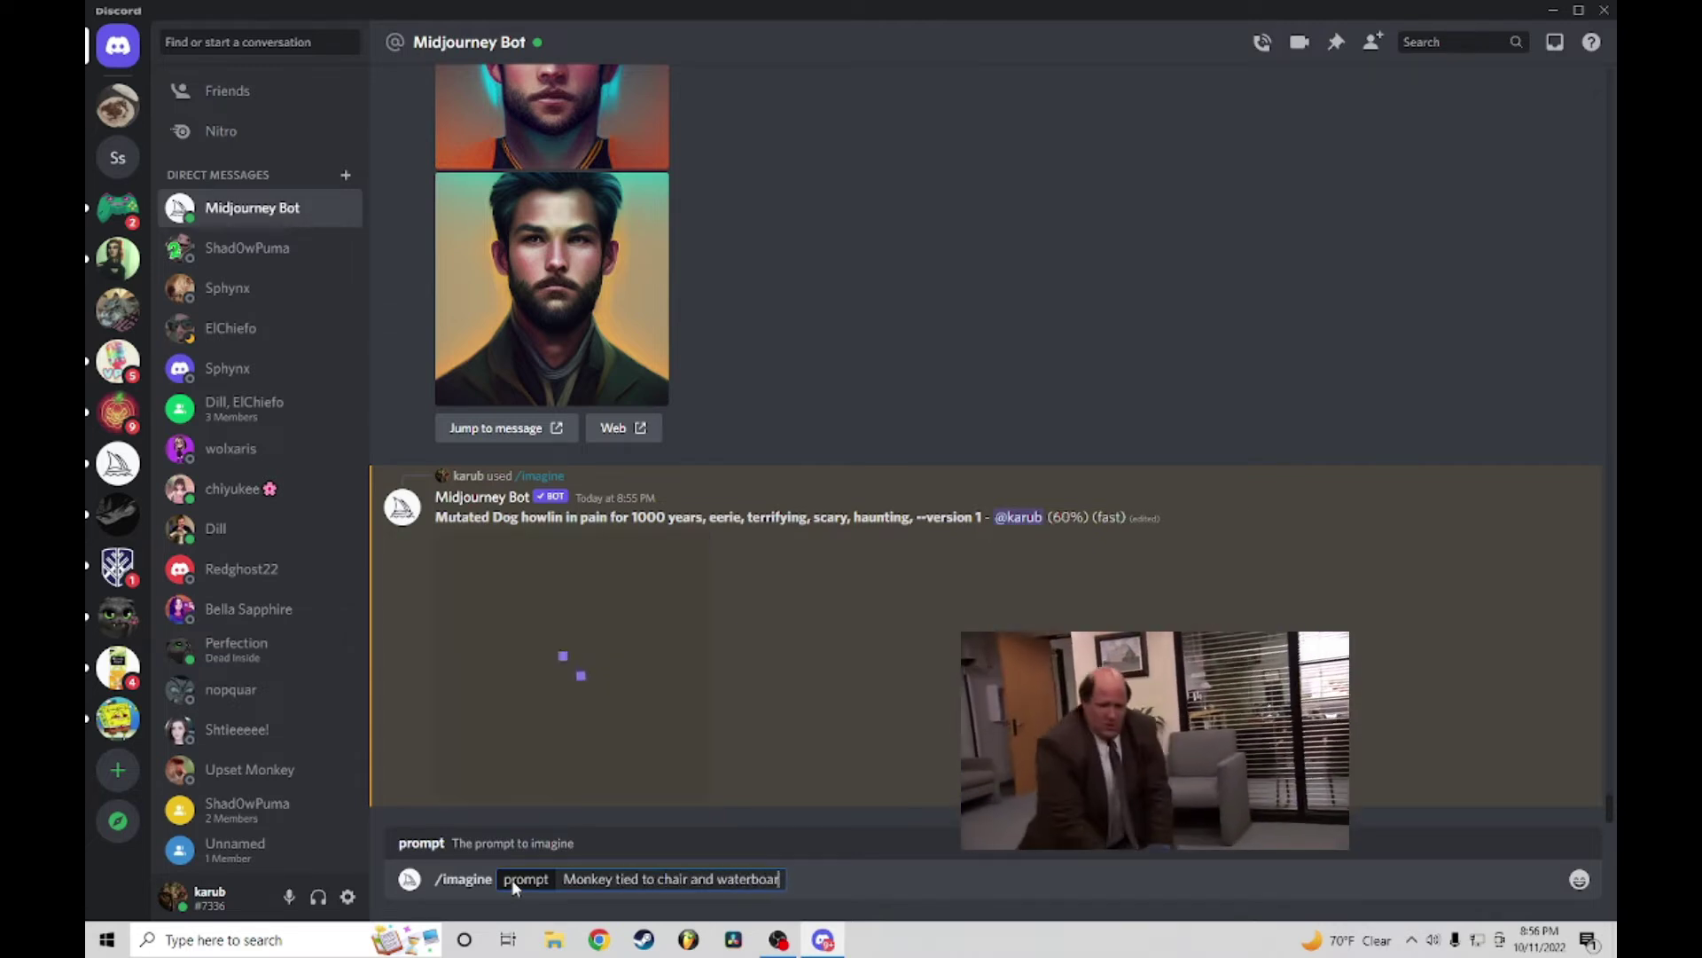
{"action": "type", "text": "ded, help, scary, make it stop"}
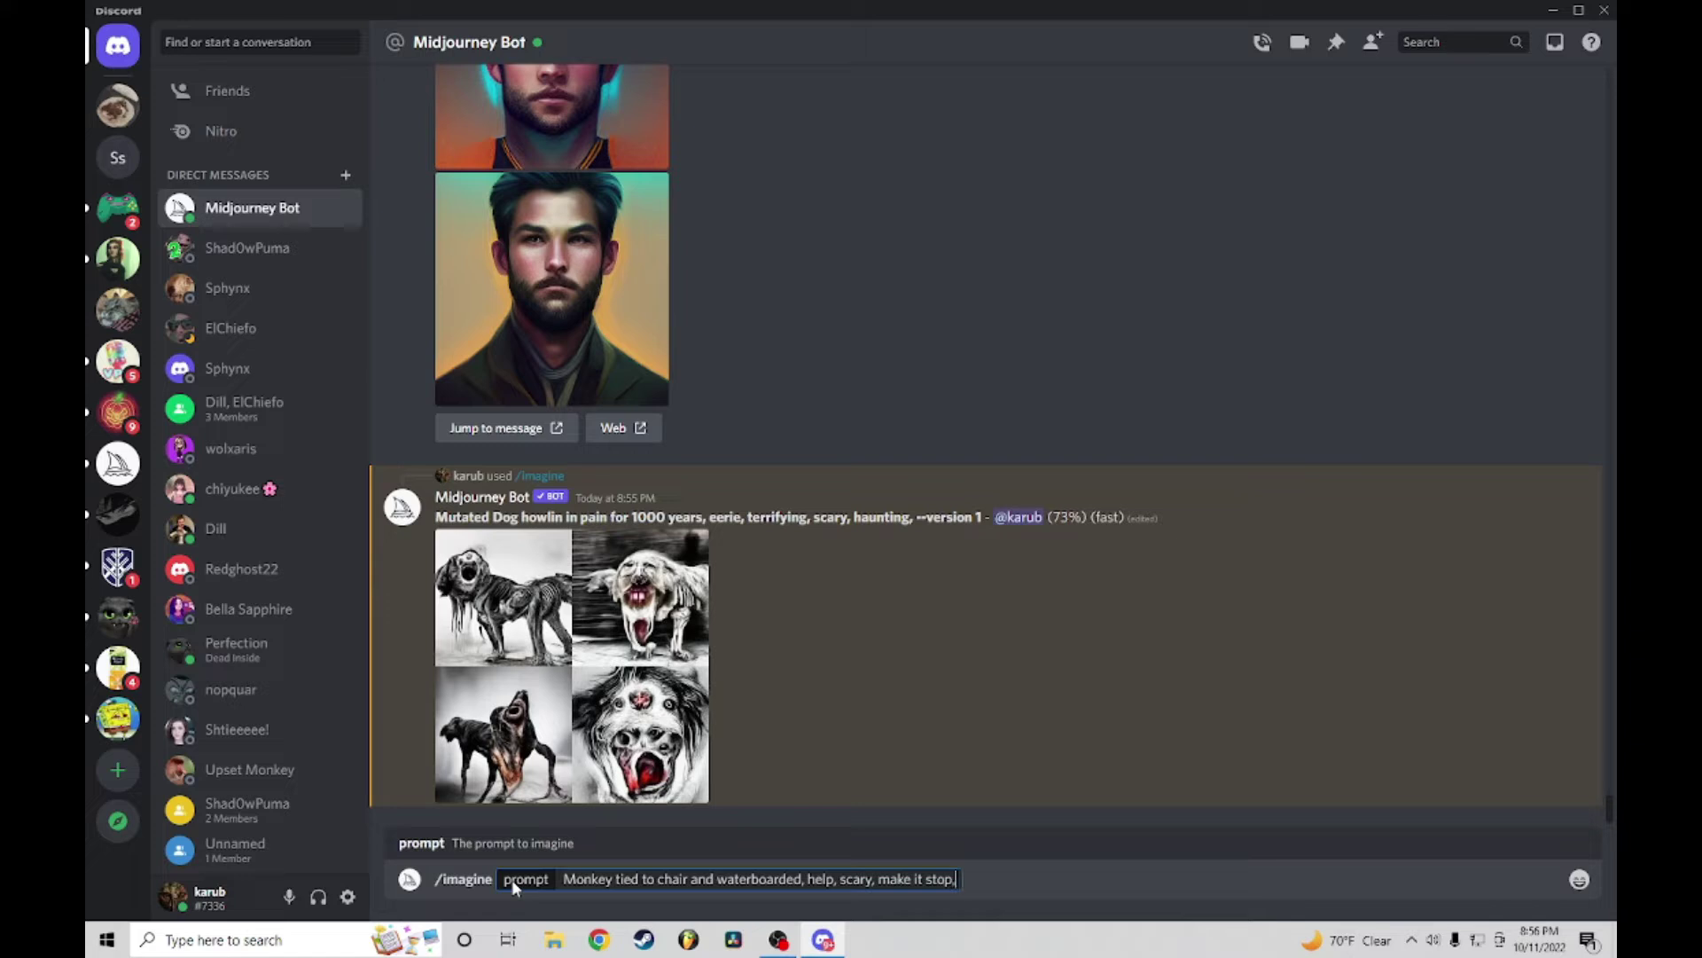
{"action": "type", "text": " --version 1"}
Step: Send the monkey-tied-to-a-chair waterboarding prompt ending in --version 1
{"action": "key", "text": "Return"}
{"action": "type", "text": "/"}
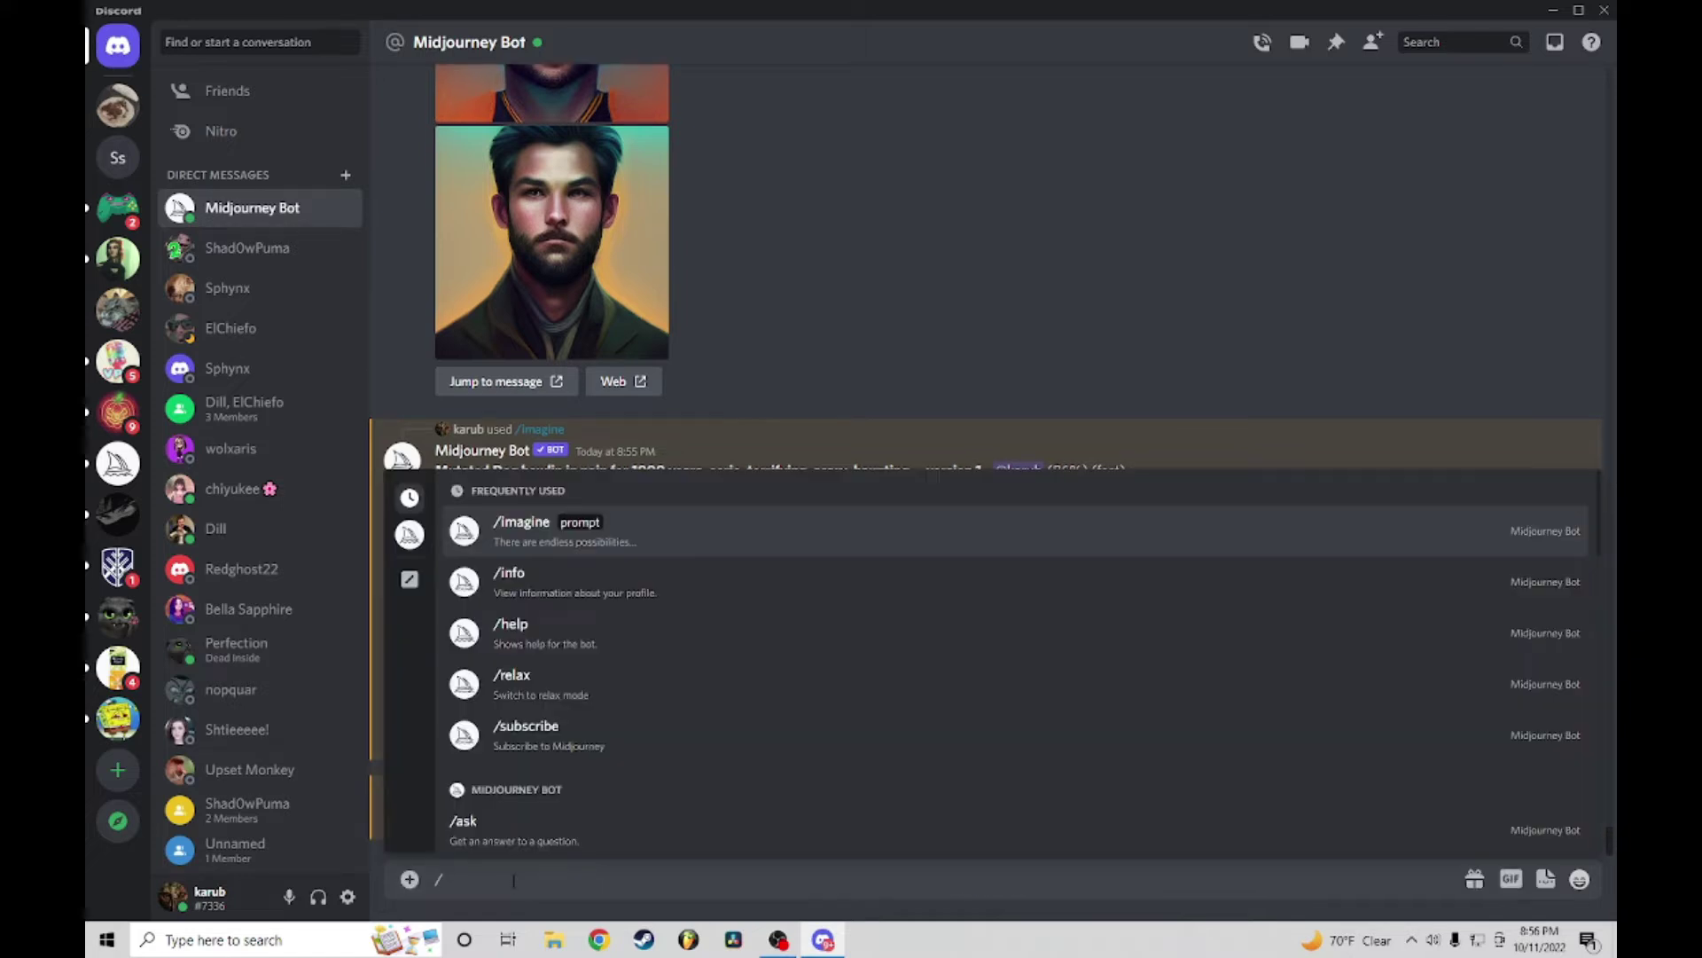
Step: Submit the chili-man /imagine prompt, then paste and submit the Spongebob prompt
{"action": "key", "text": "Return"}
{"action": "type", "text": "man"}
{"action": "key", "text": "BackSpace"}
{"action": "key", "text": "BackSpace"}
{"action": "key", "text": "BackSpace"}
{"action": "type", "text": "man who died from ea"}
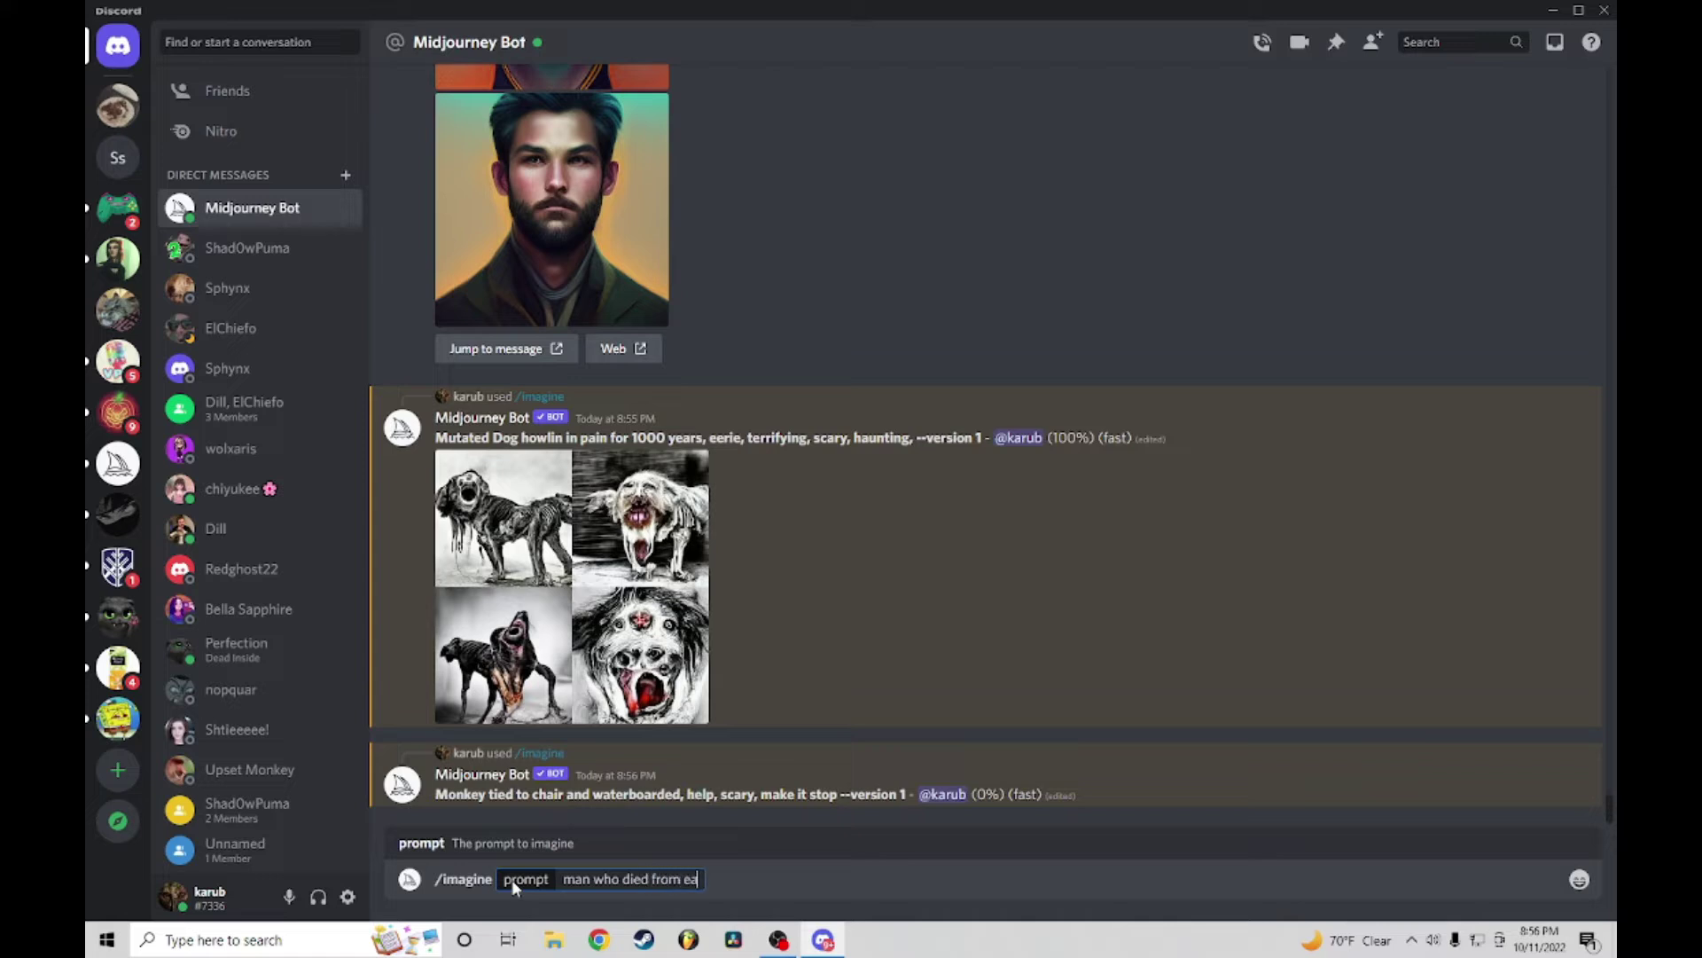
{"action": "type", "text": "ting too much "}
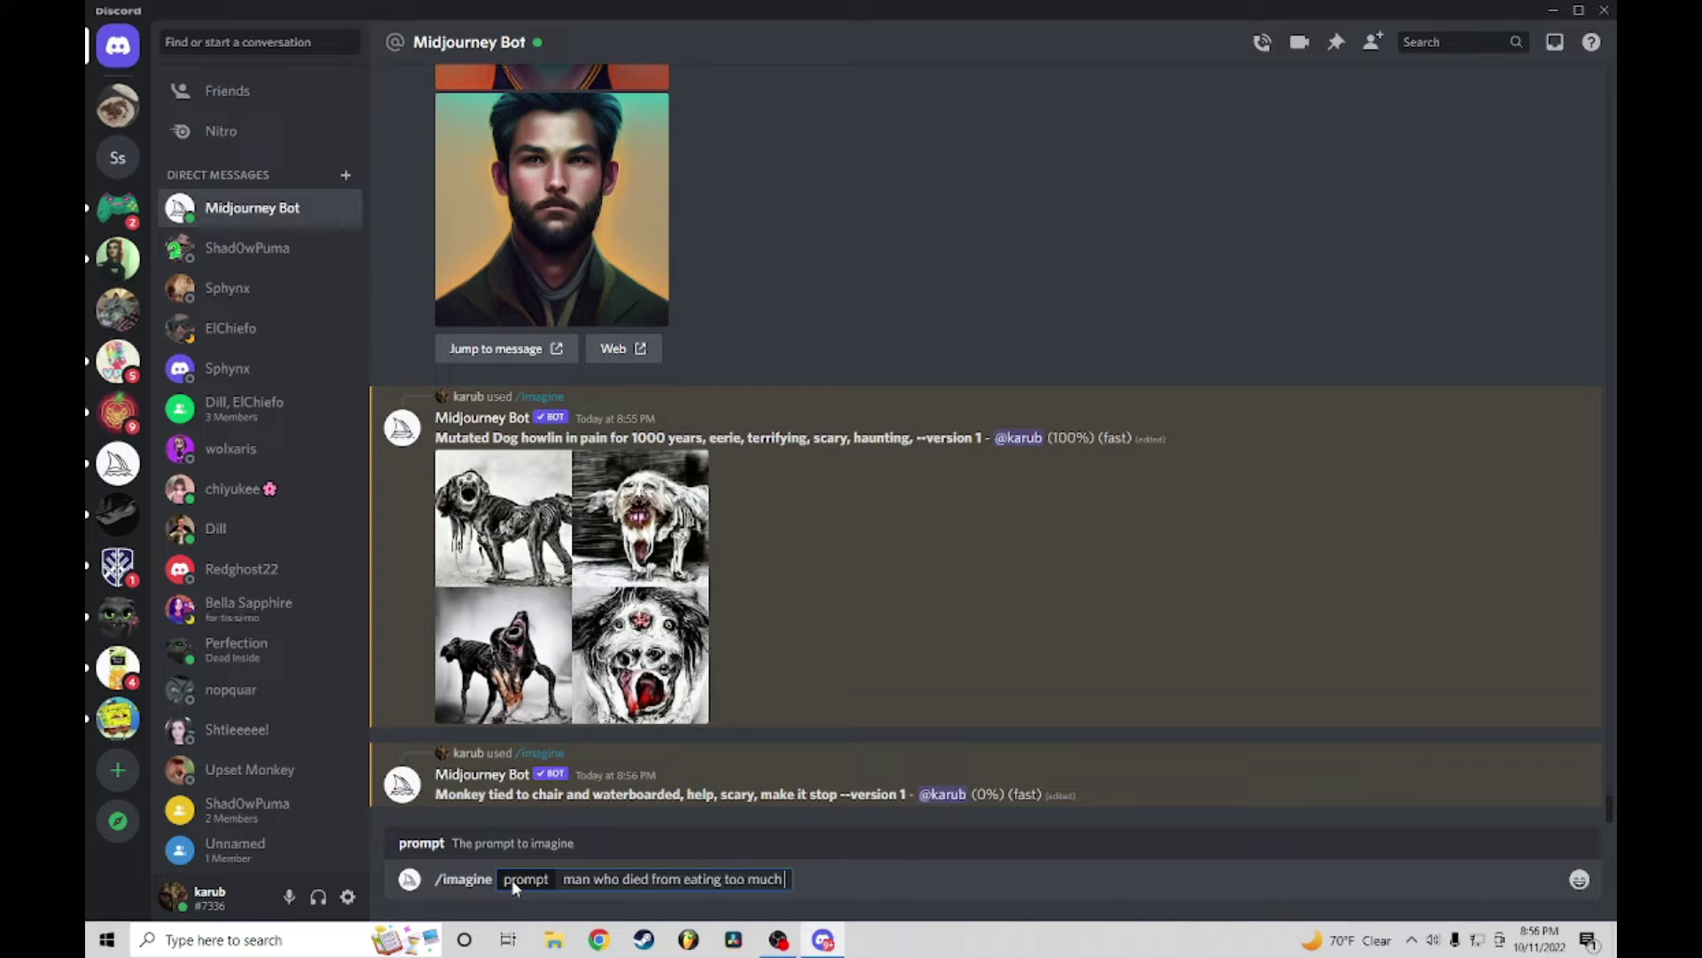
{"action": "type", "text": "chili, "}
{"action": "type", "text": "yummy, octane render,"}
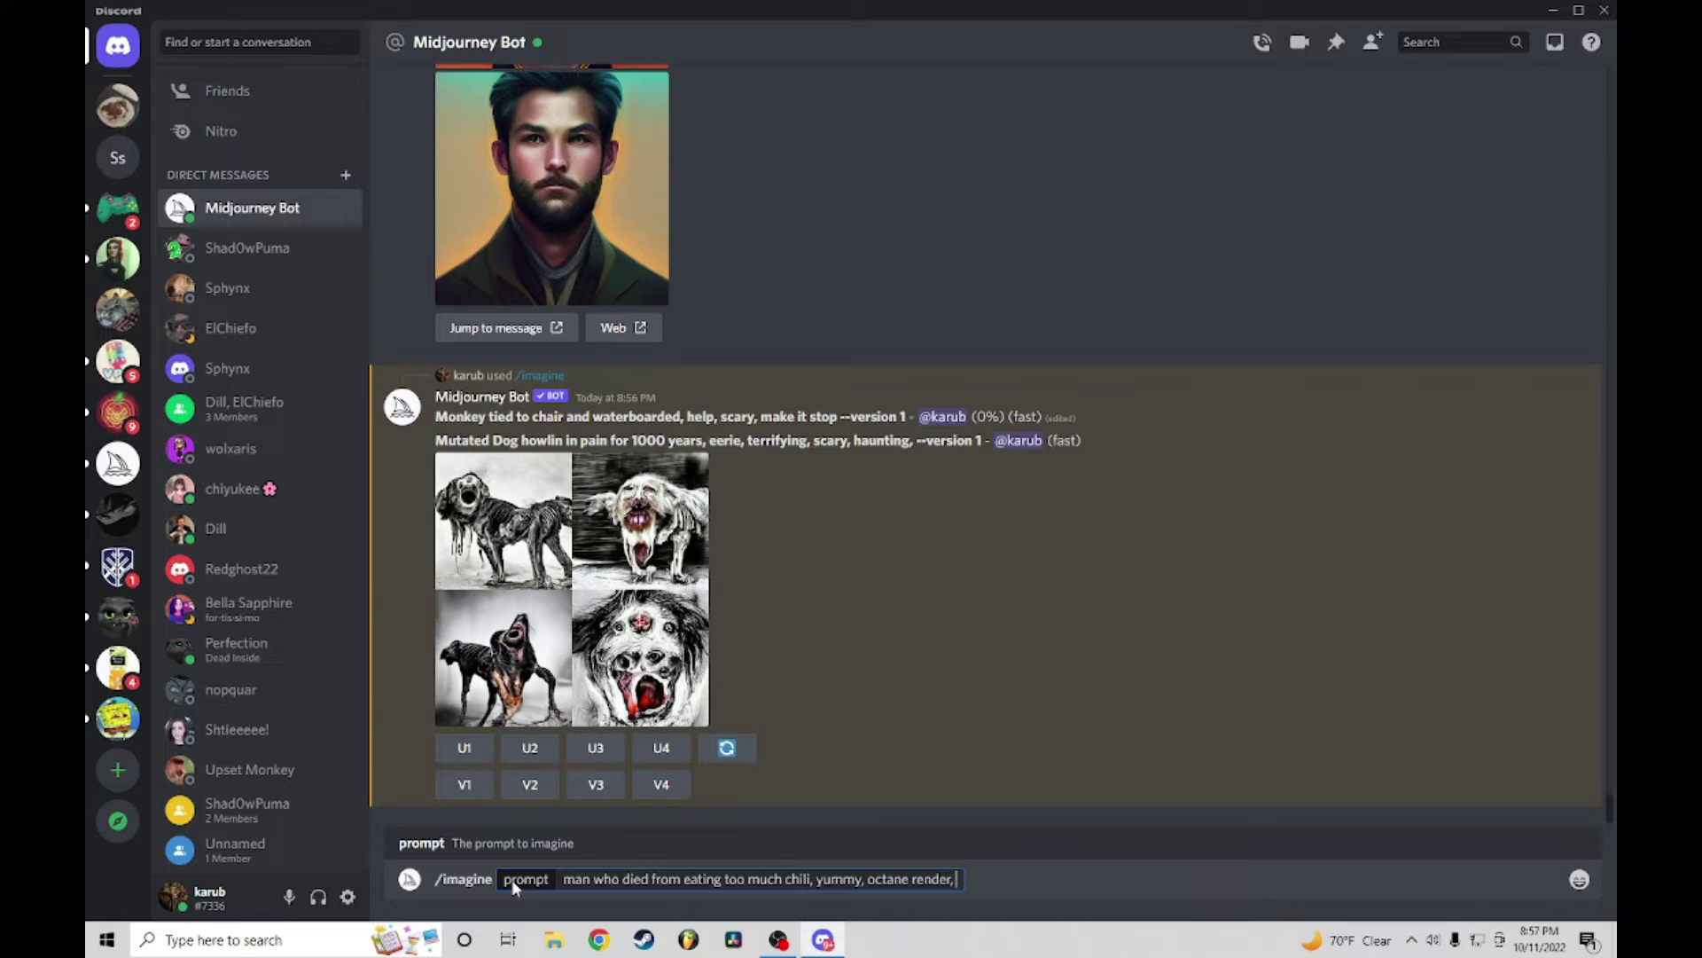
{"action": "type", "text": "god mode, "}
{"action": "type", "text": "back"}
{"action": "type", "text": " alley, acrylic art, monochromatic, polygraph, g"}
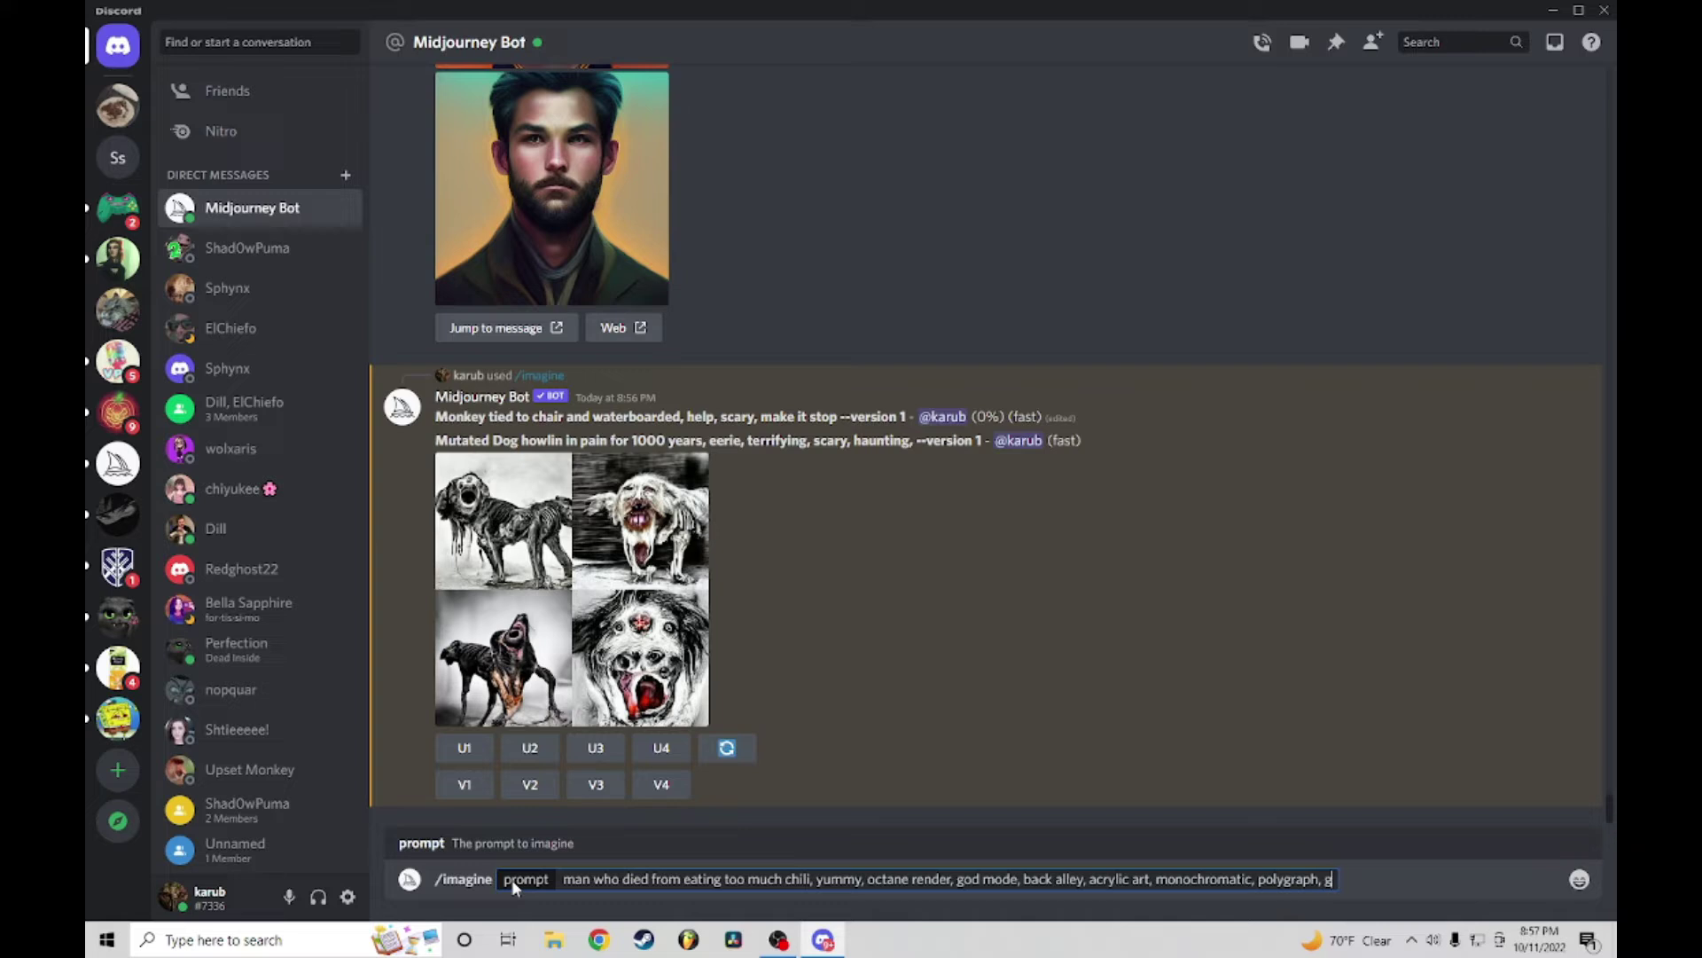
{"action": "type", "text": "hengis khan"}
{"action": "key", "text": "Return"}
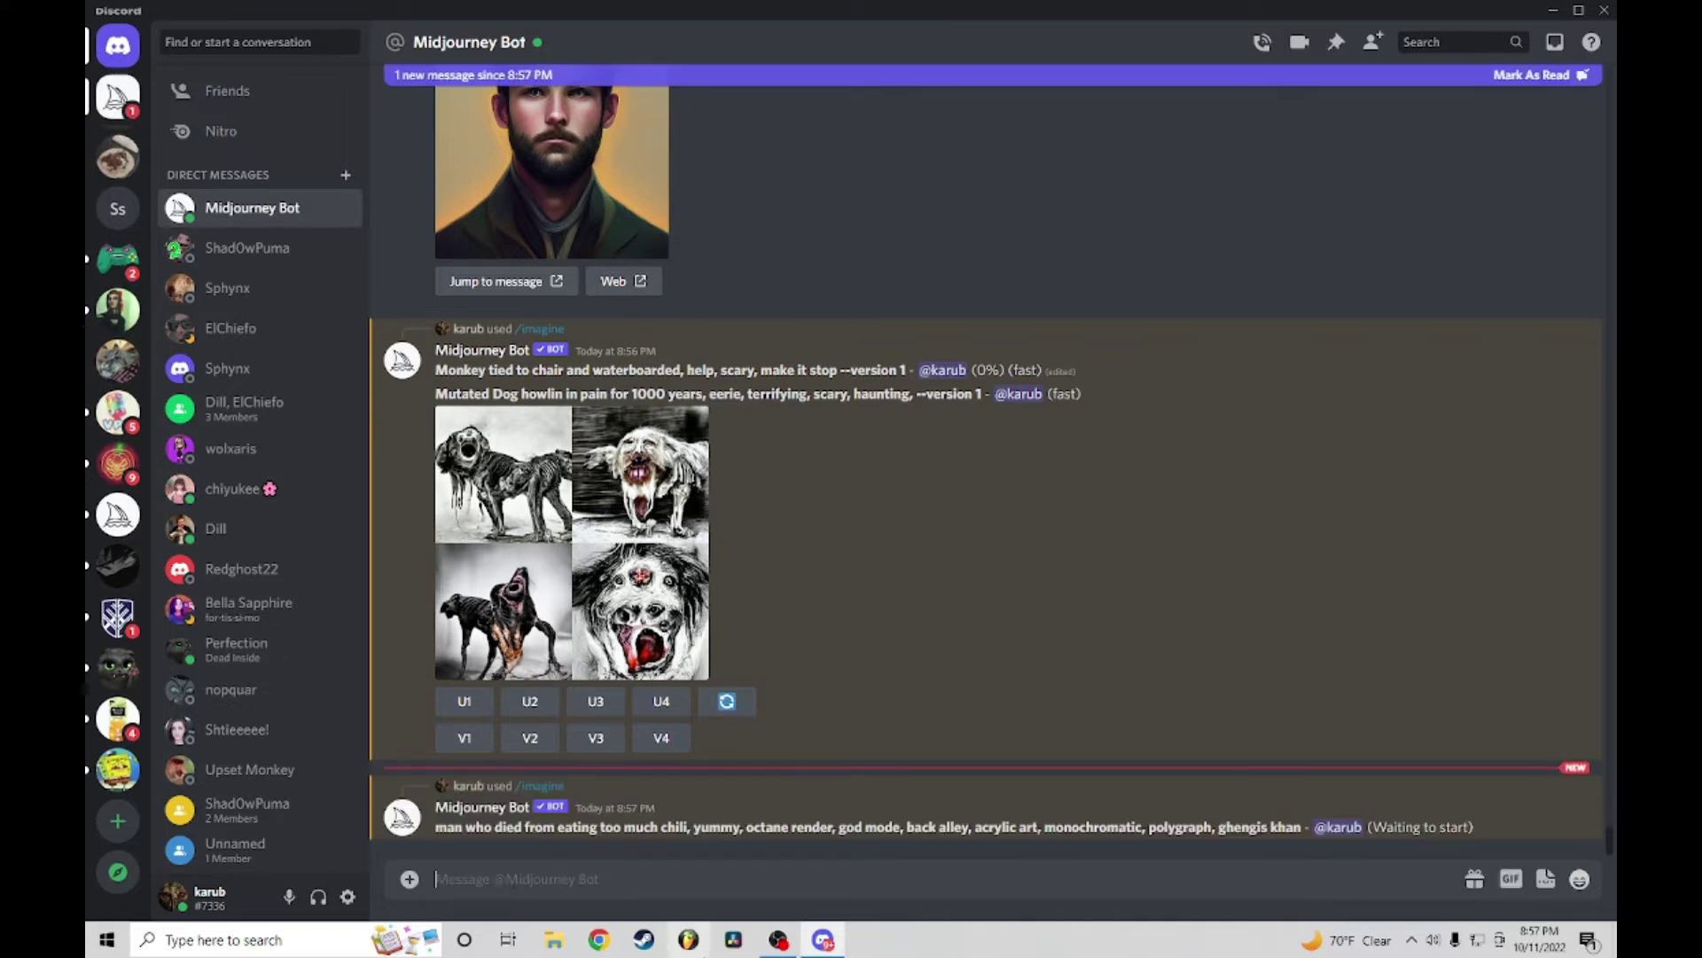
{"action": "scroll", "coordinate": [751, 592], "scroll_direction": "up", "scroll_amount": 2}
{"action": "scroll", "coordinate": [711, 648], "scroll_direction": "up", "scroll_amount": 1}
{"action": "scroll", "coordinate": [712, 646], "scroll_direction": "down", "scroll_amount": 5}
{"action": "type", "text": "Spongebob working as a Macy's, Depressing, heartbreaking, isolation, hyper realistic, lonely --version"}
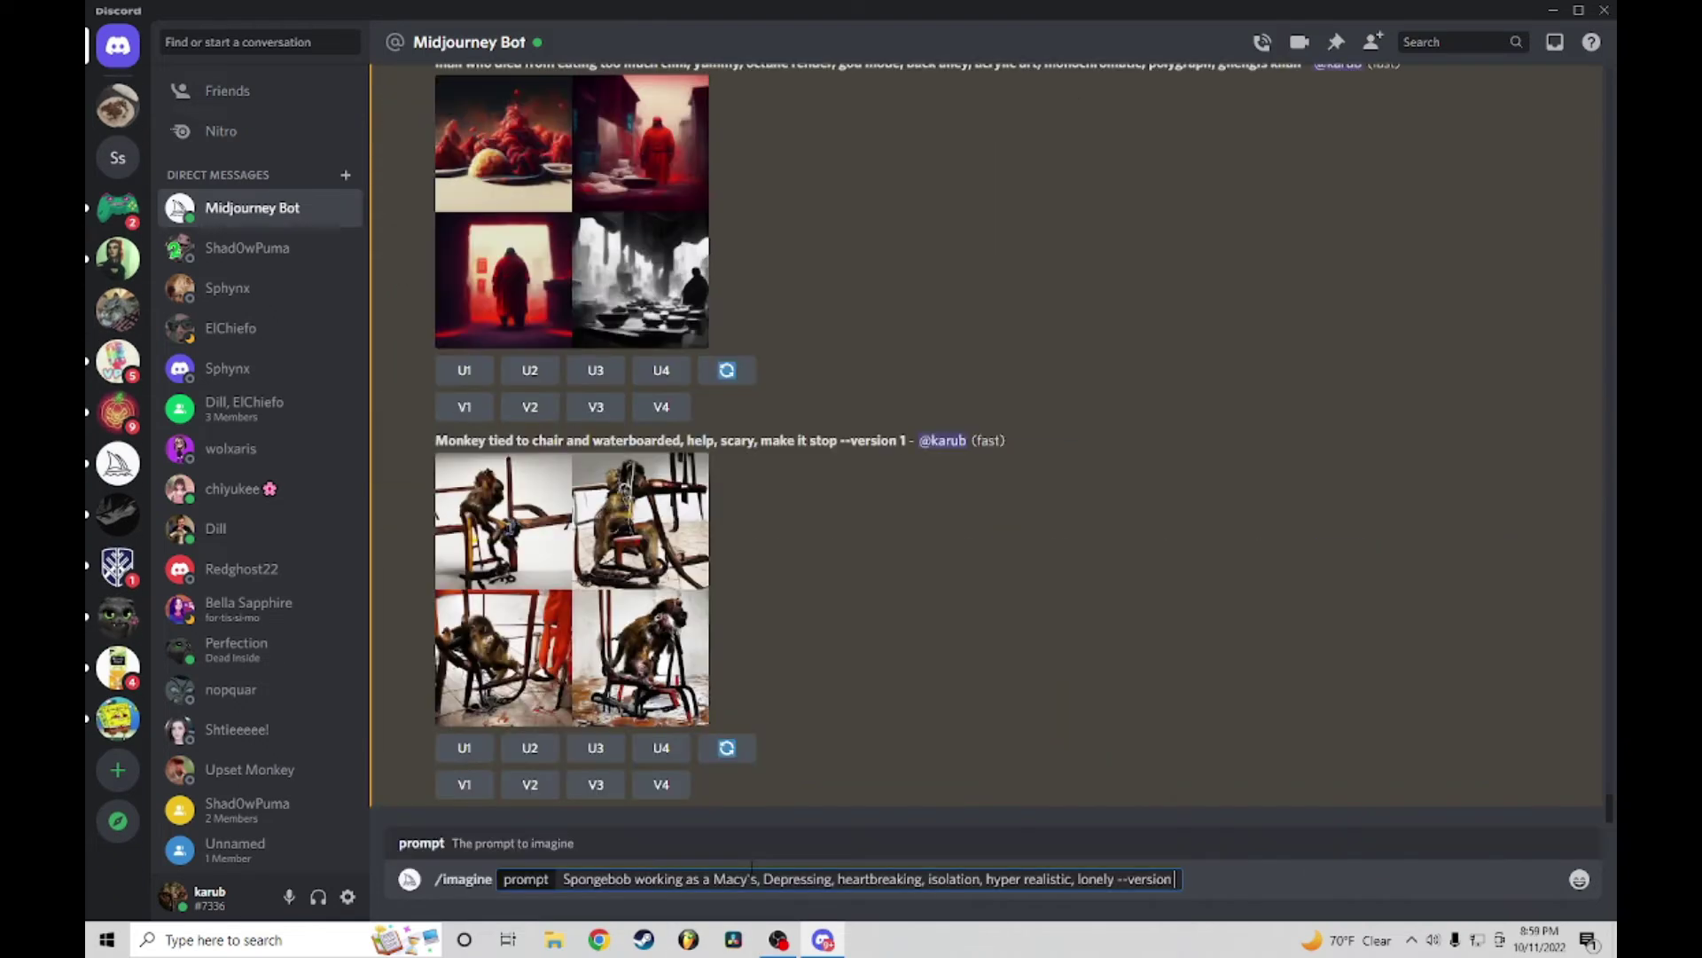
{"action": "key", "text": "Return"}
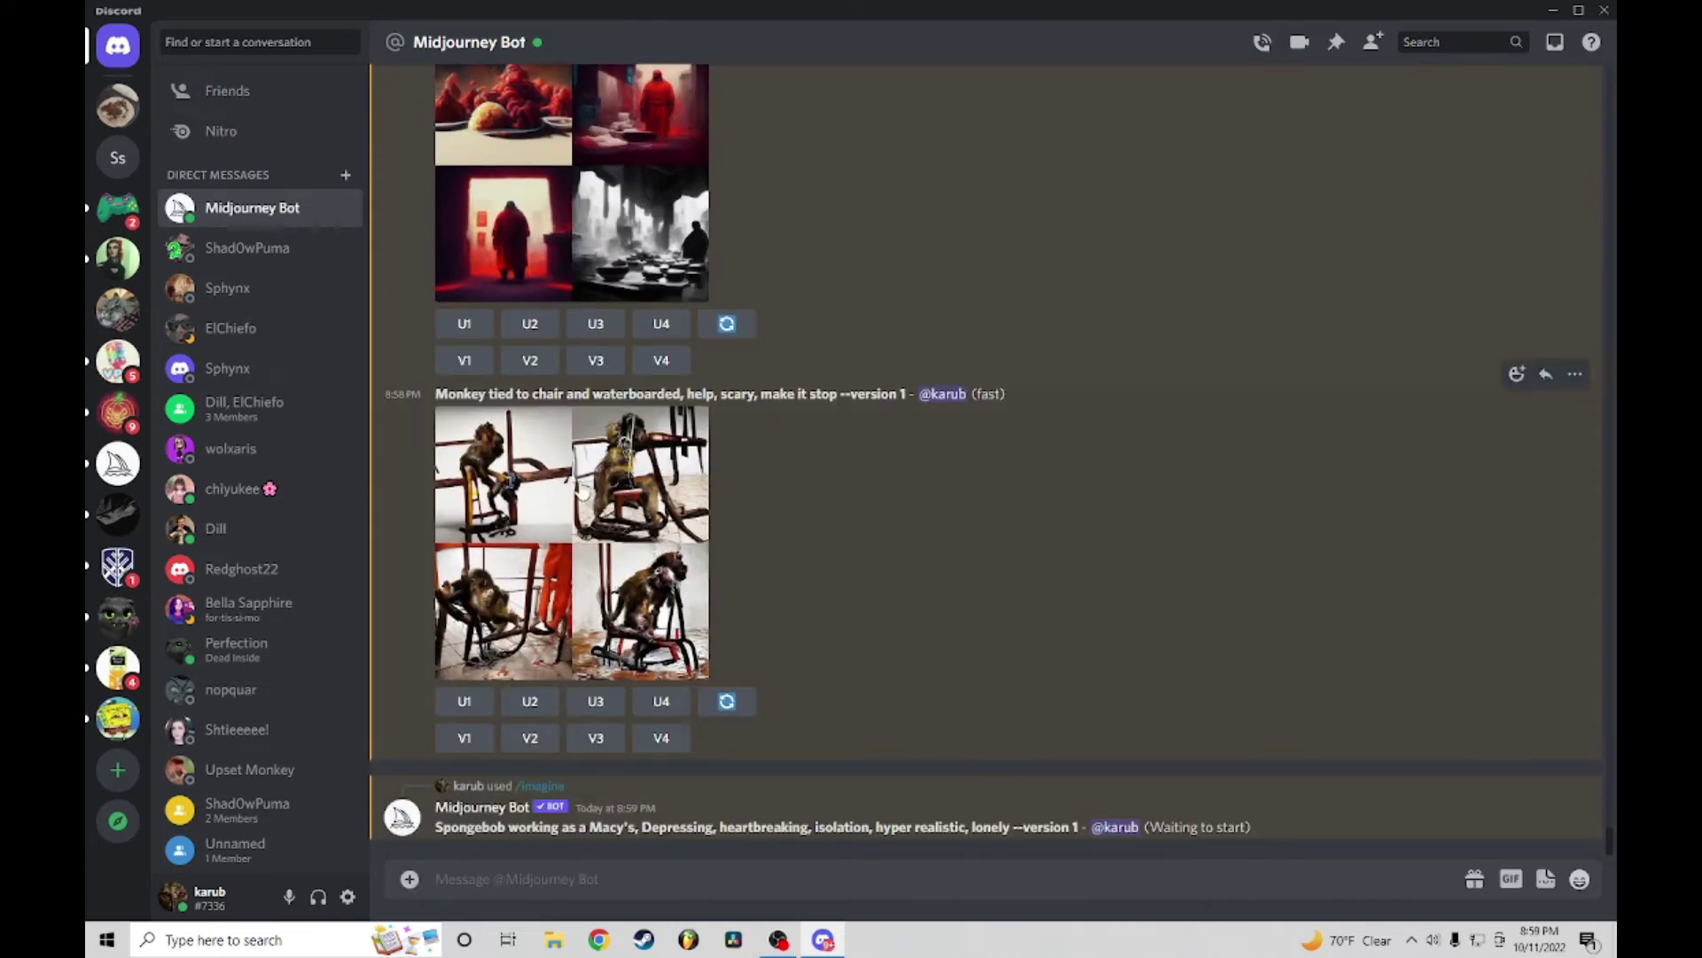
Step: Preview the monkey grid, resend its copied prompt via /imagine, and enlarge the chili-man grid
{"action": "left_click", "coordinate": [581, 493]}
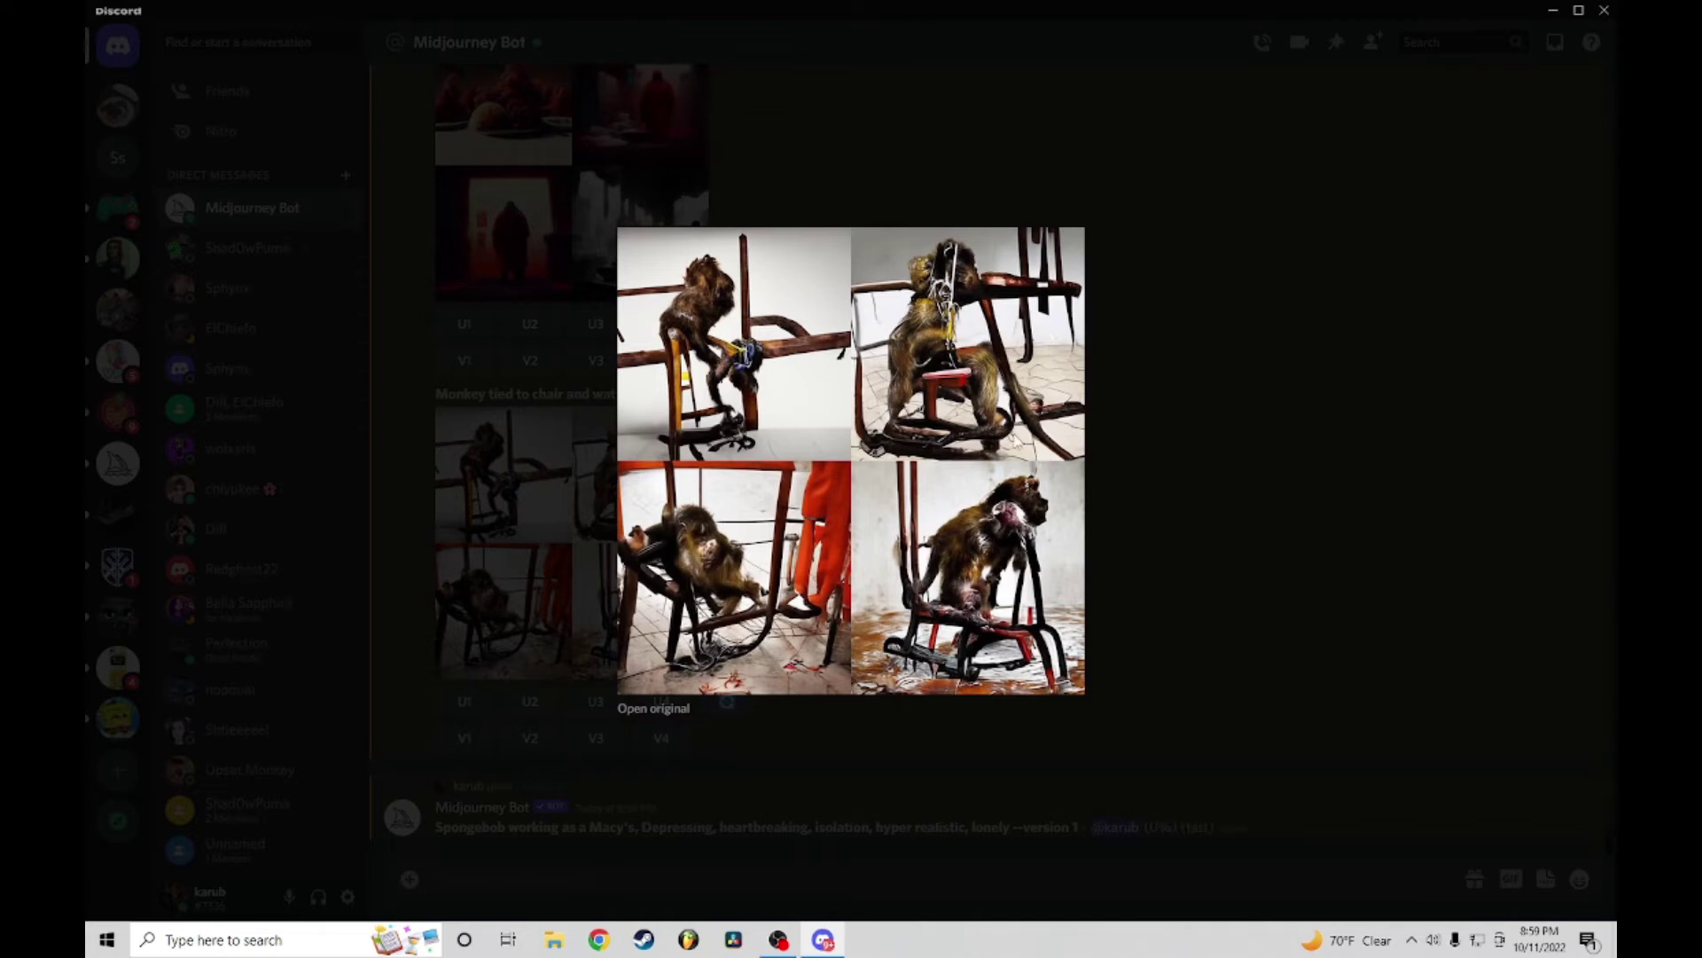
{"action": "left_click", "coordinate": [1201, 472]}
{"action": "mouse_move", "coordinate": [436, 394]}
{"action": "left_mouse_down"}
{"action": "mouse_move", "coordinate": [792, 419]}
{"action": "mouse_move", "coordinate": [839, 393]}
{"action": "left_mouse_up"}
{"action": "key", "text": "ctrl+c"}
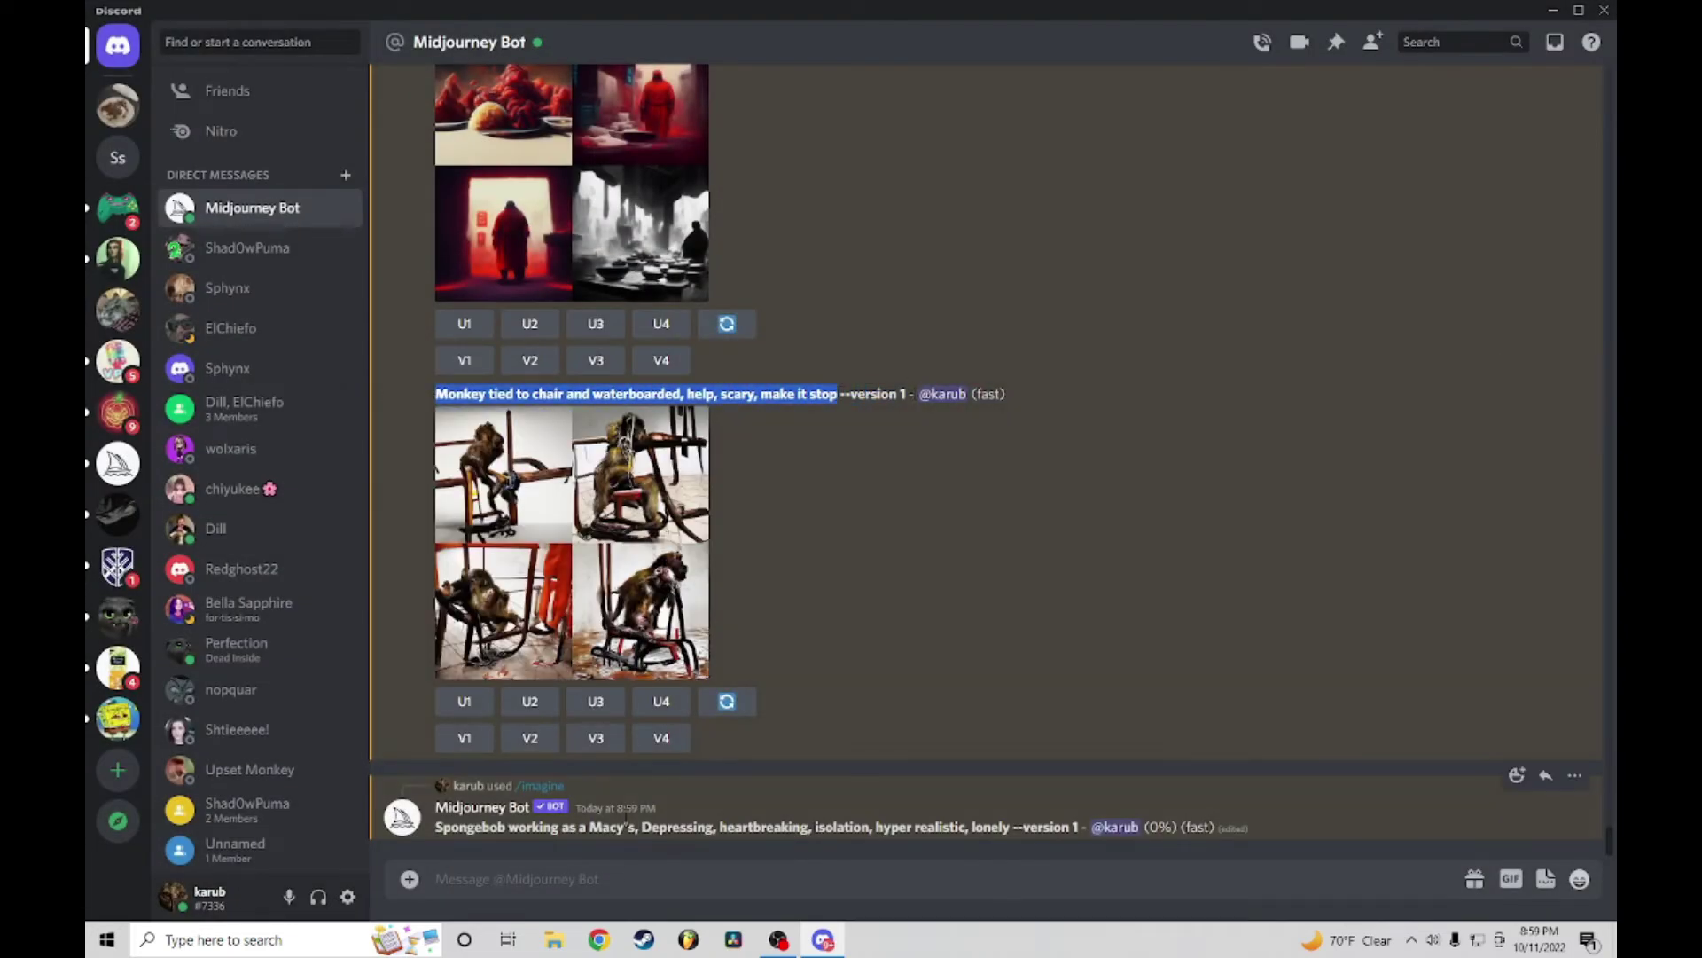
{"action": "left_click", "coordinate": [626, 879]}
{"action": "type", "text": "/"}
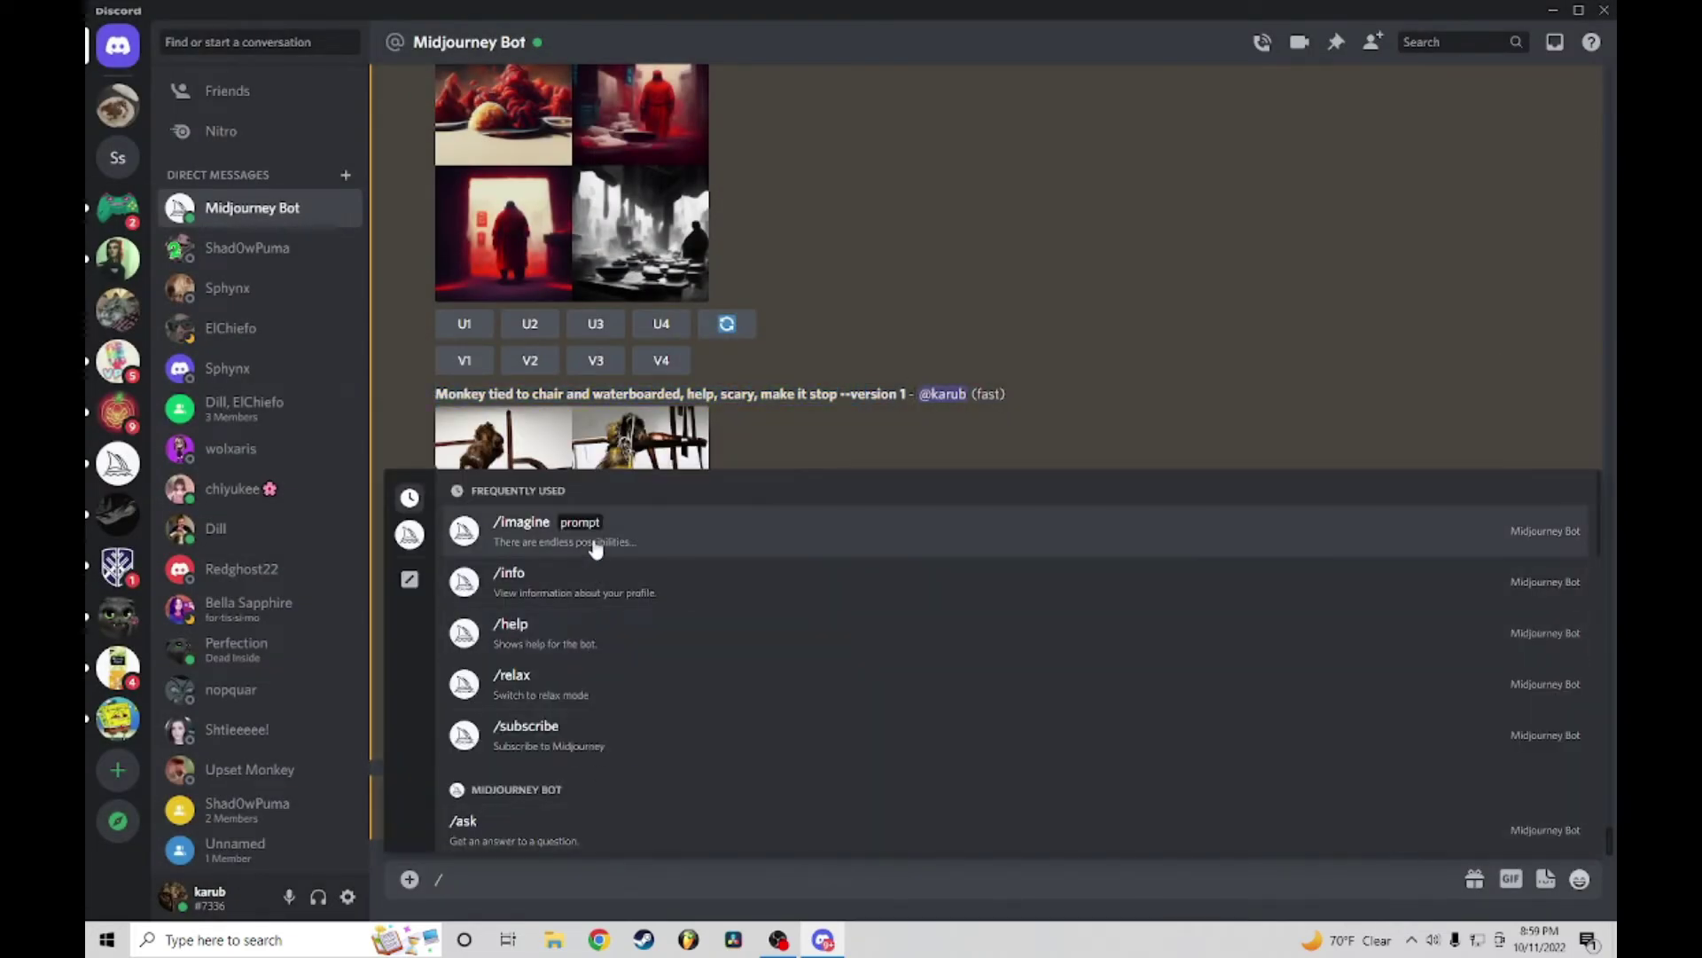
{"action": "left_click", "coordinate": [592, 546]}
{"action": "key", "text": "ctrl+v"}
{"action": "key", "text": "Return"}
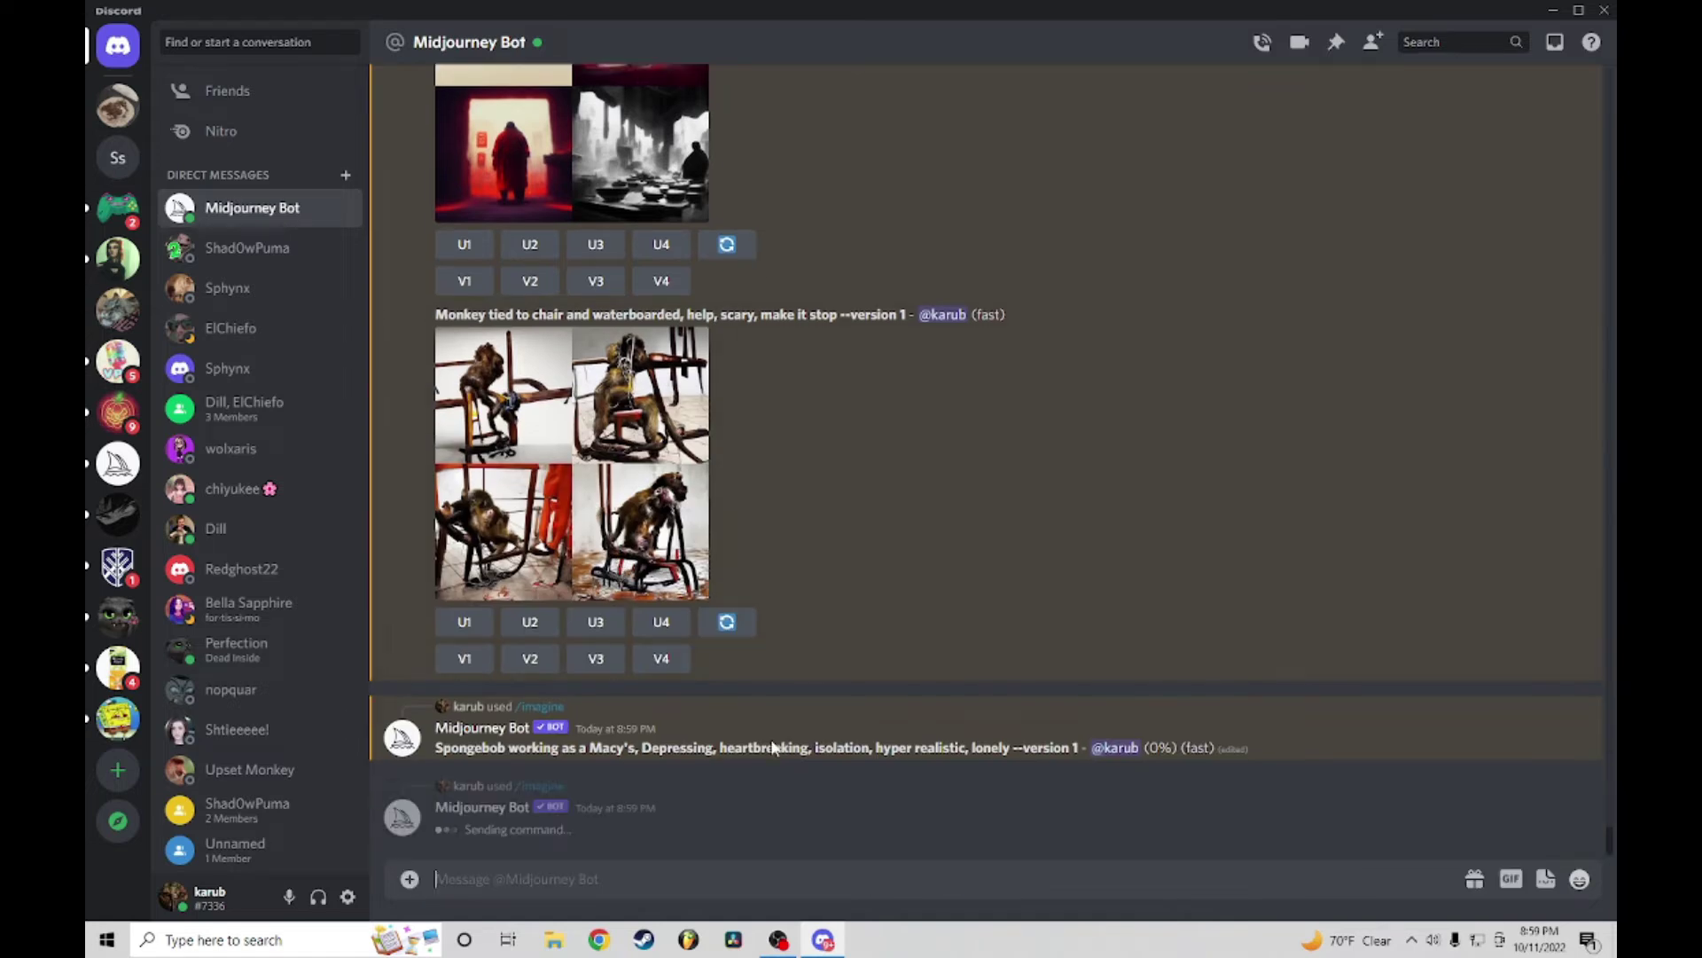
{"action": "scroll", "coordinate": [794, 768], "scroll_direction": "up", "scroll_amount": 3}
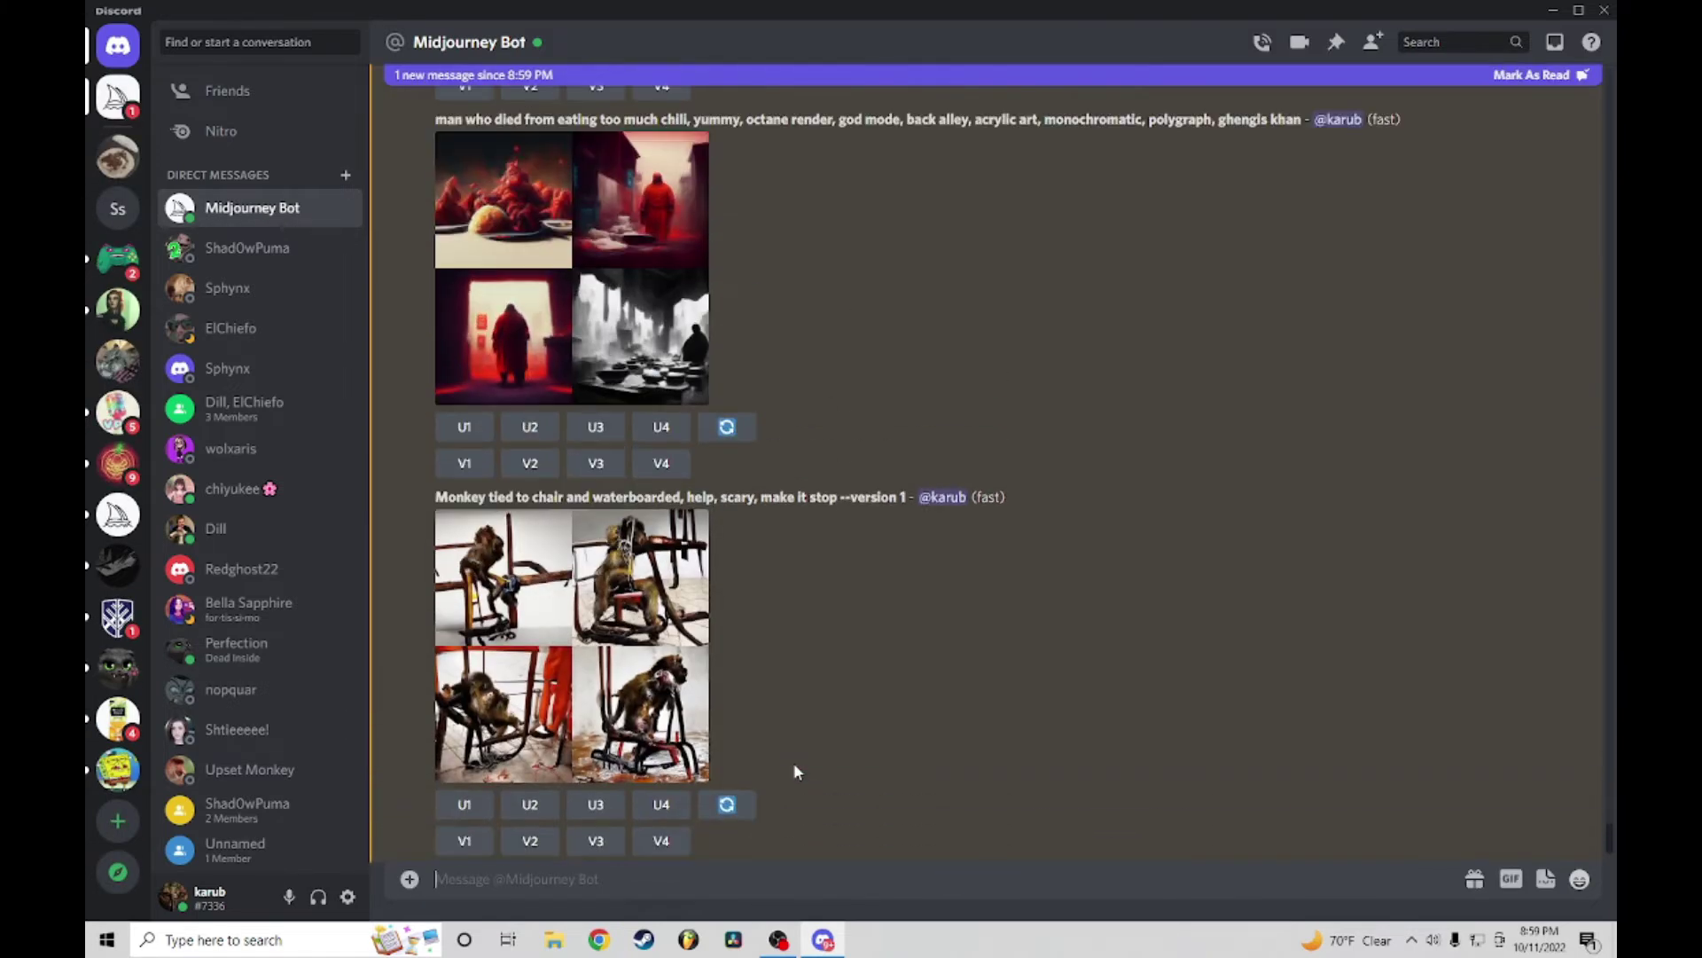
{"action": "scroll", "coordinate": [664, 624], "scroll_direction": "up", "scroll_amount": 3}
{"action": "left_click", "coordinate": [639, 575]}
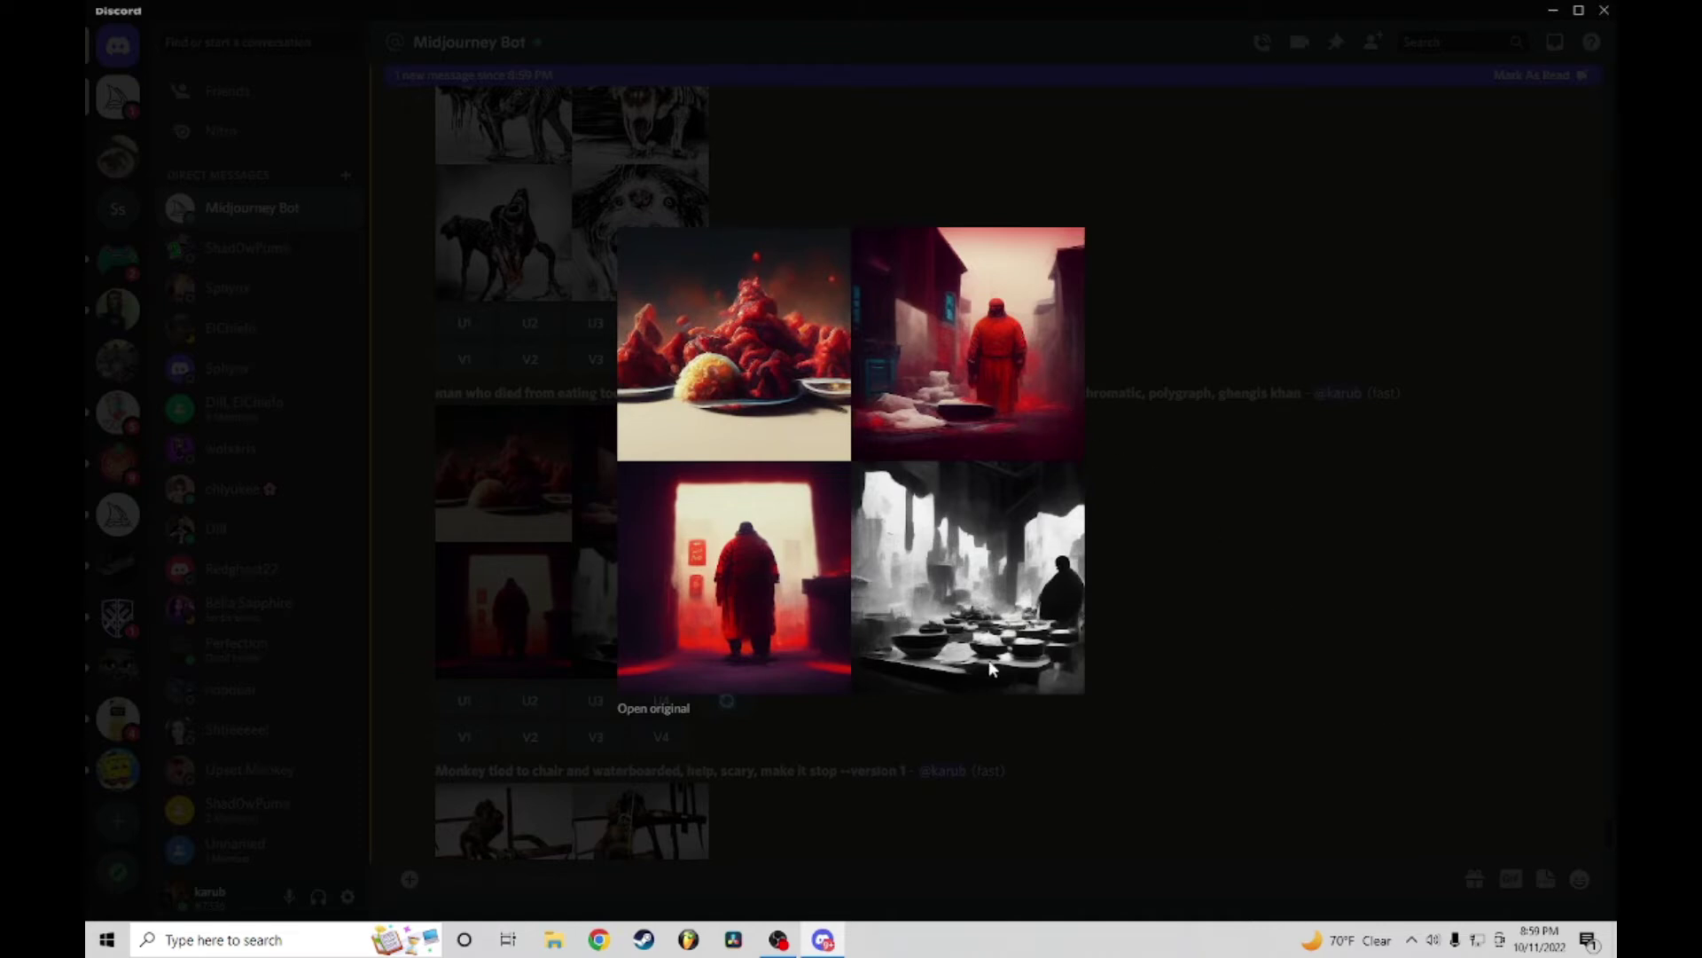
Step: Copy the chili-man prompt text and start a new /imagine command
{"action": "left_click", "coordinate": [1268, 577]}
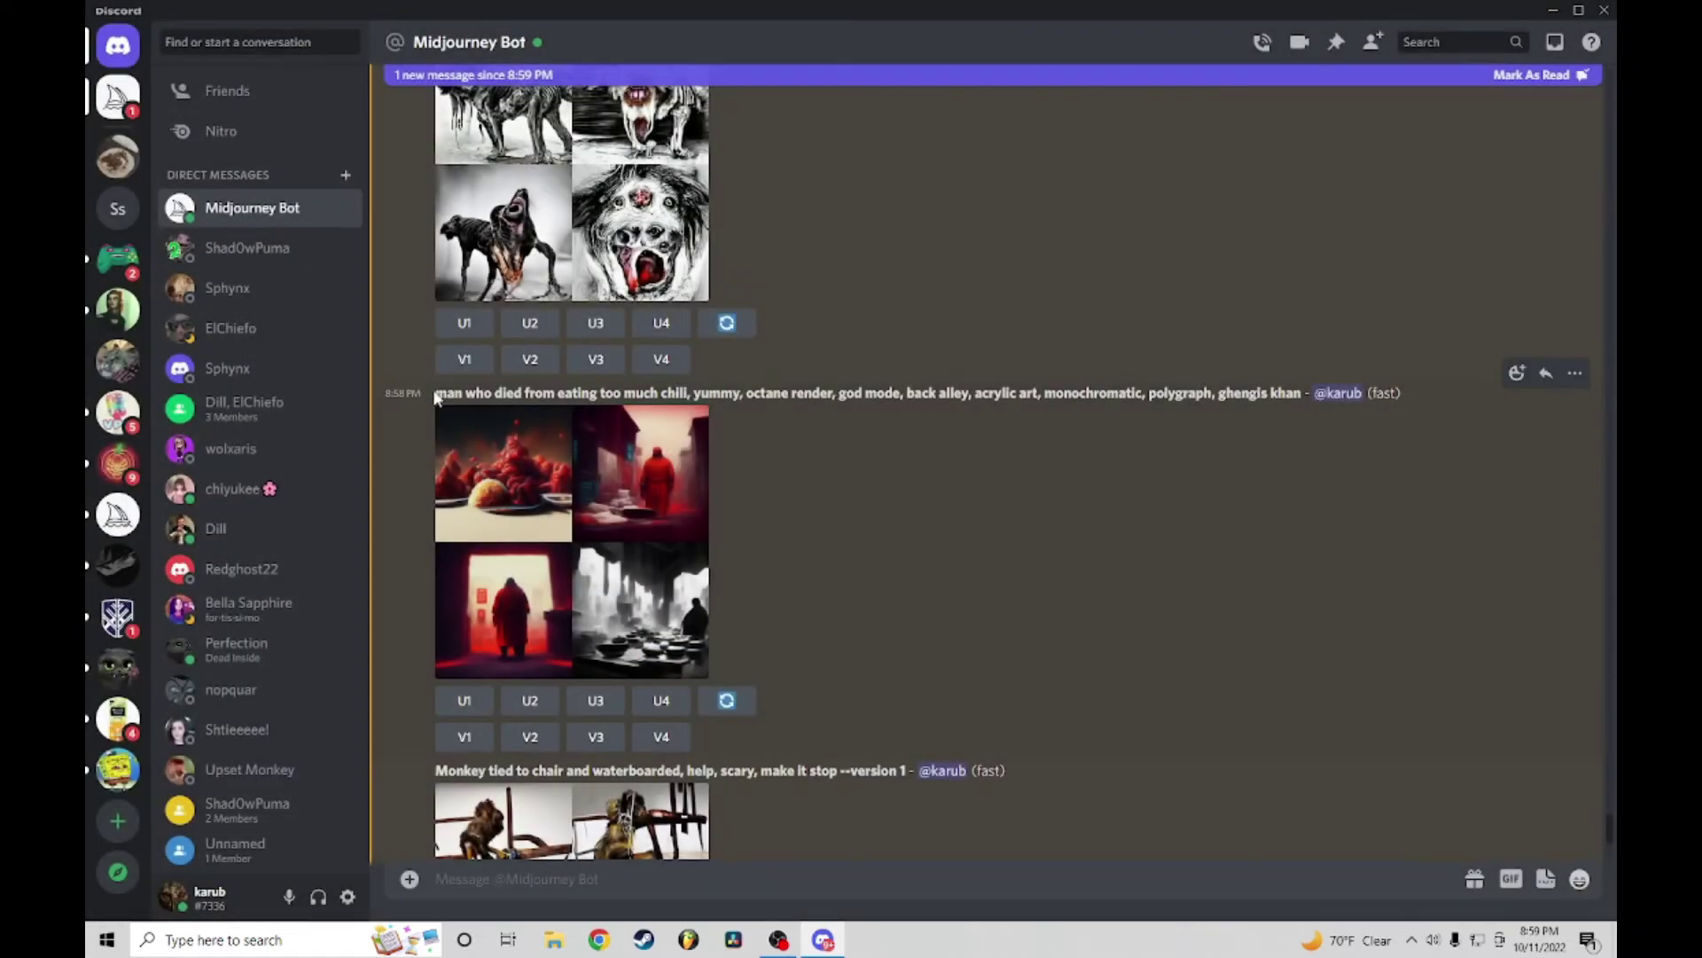
{"action": "mouse_move", "coordinate": [434, 394]}
{"action": "left_mouse_down"}
{"action": "mouse_move", "coordinate": [1215, 394]}
{"action": "mouse_move", "coordinate": [1036, 394]}
{"action": "left_mouse_up"}
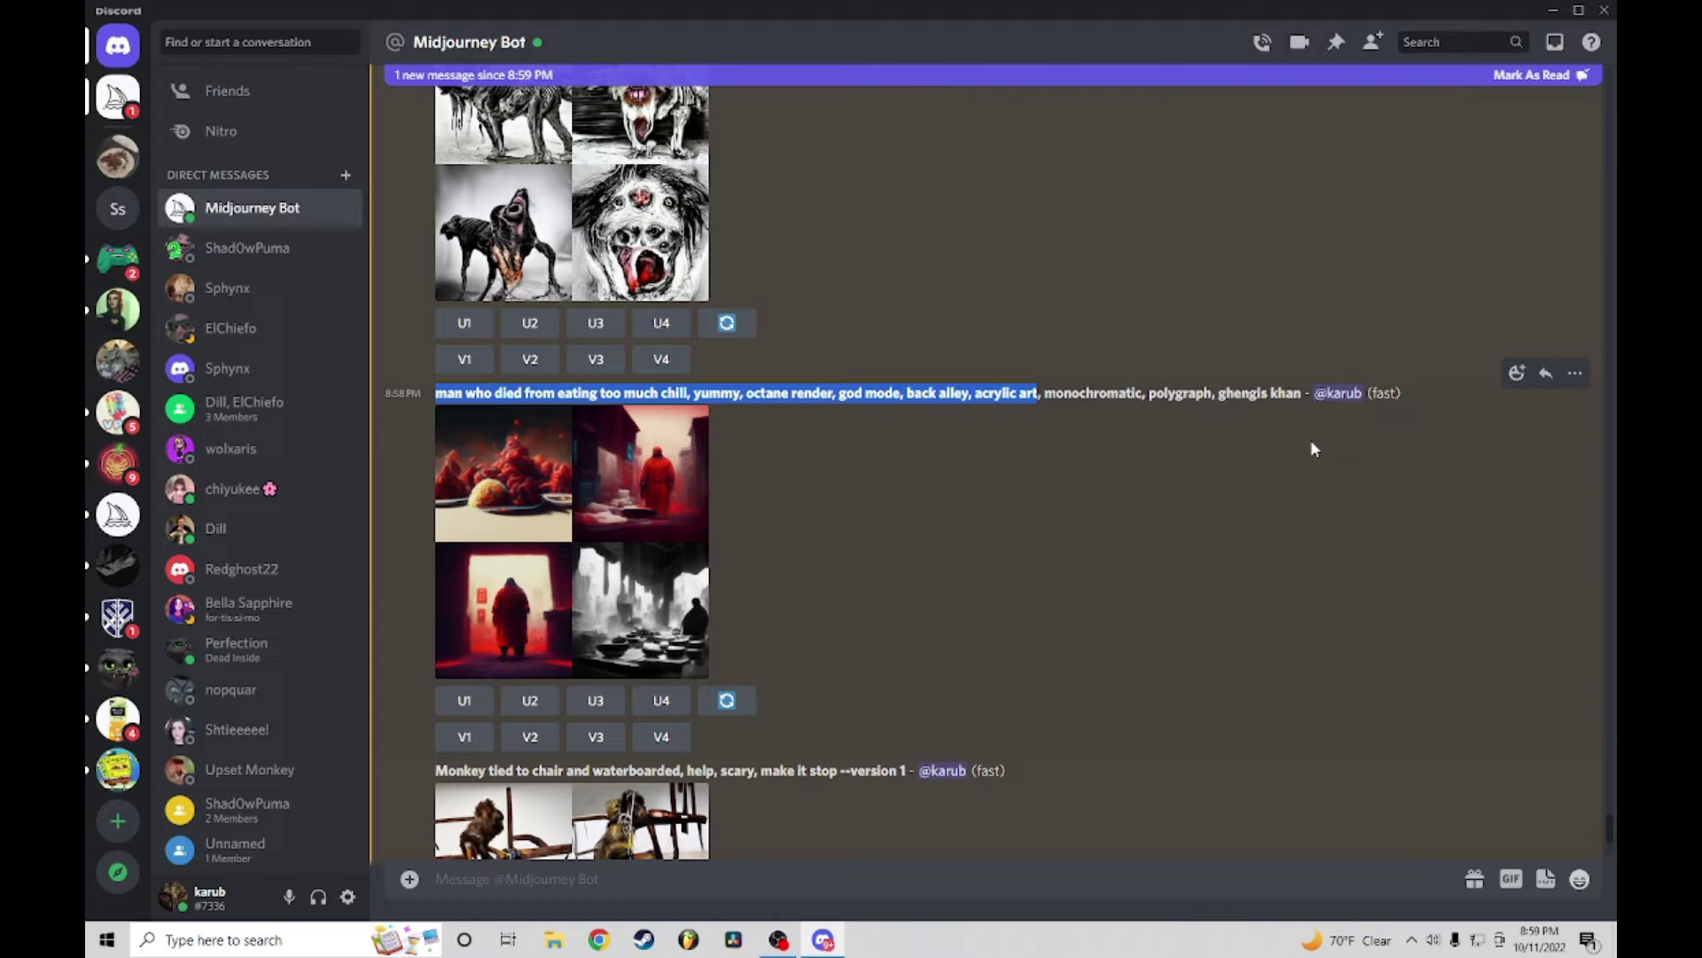
{"action": "left_click", "coordinate": [931, 873]}
{"action": "type", "text": "/"}
{"action": "left_click", "coordinate": [582, 530]}
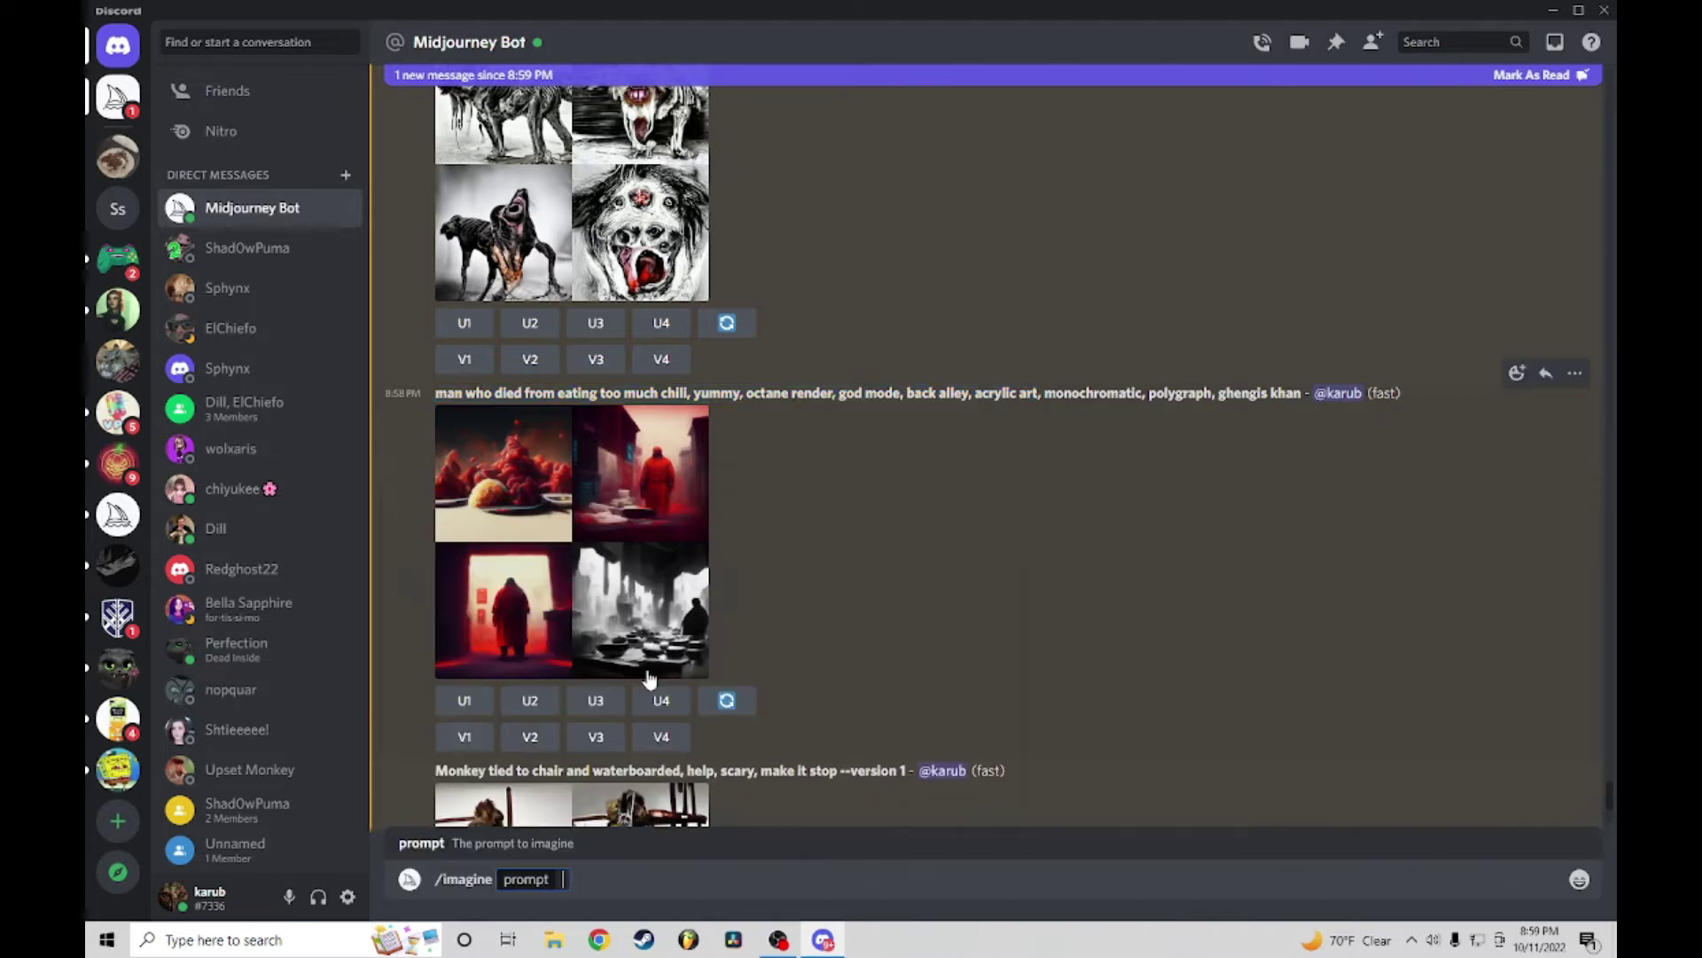
Step: Preview the chili-man grid several times, then enlarge the monkey grid
{"action": "left_click", "coordinate": [591, 489]}
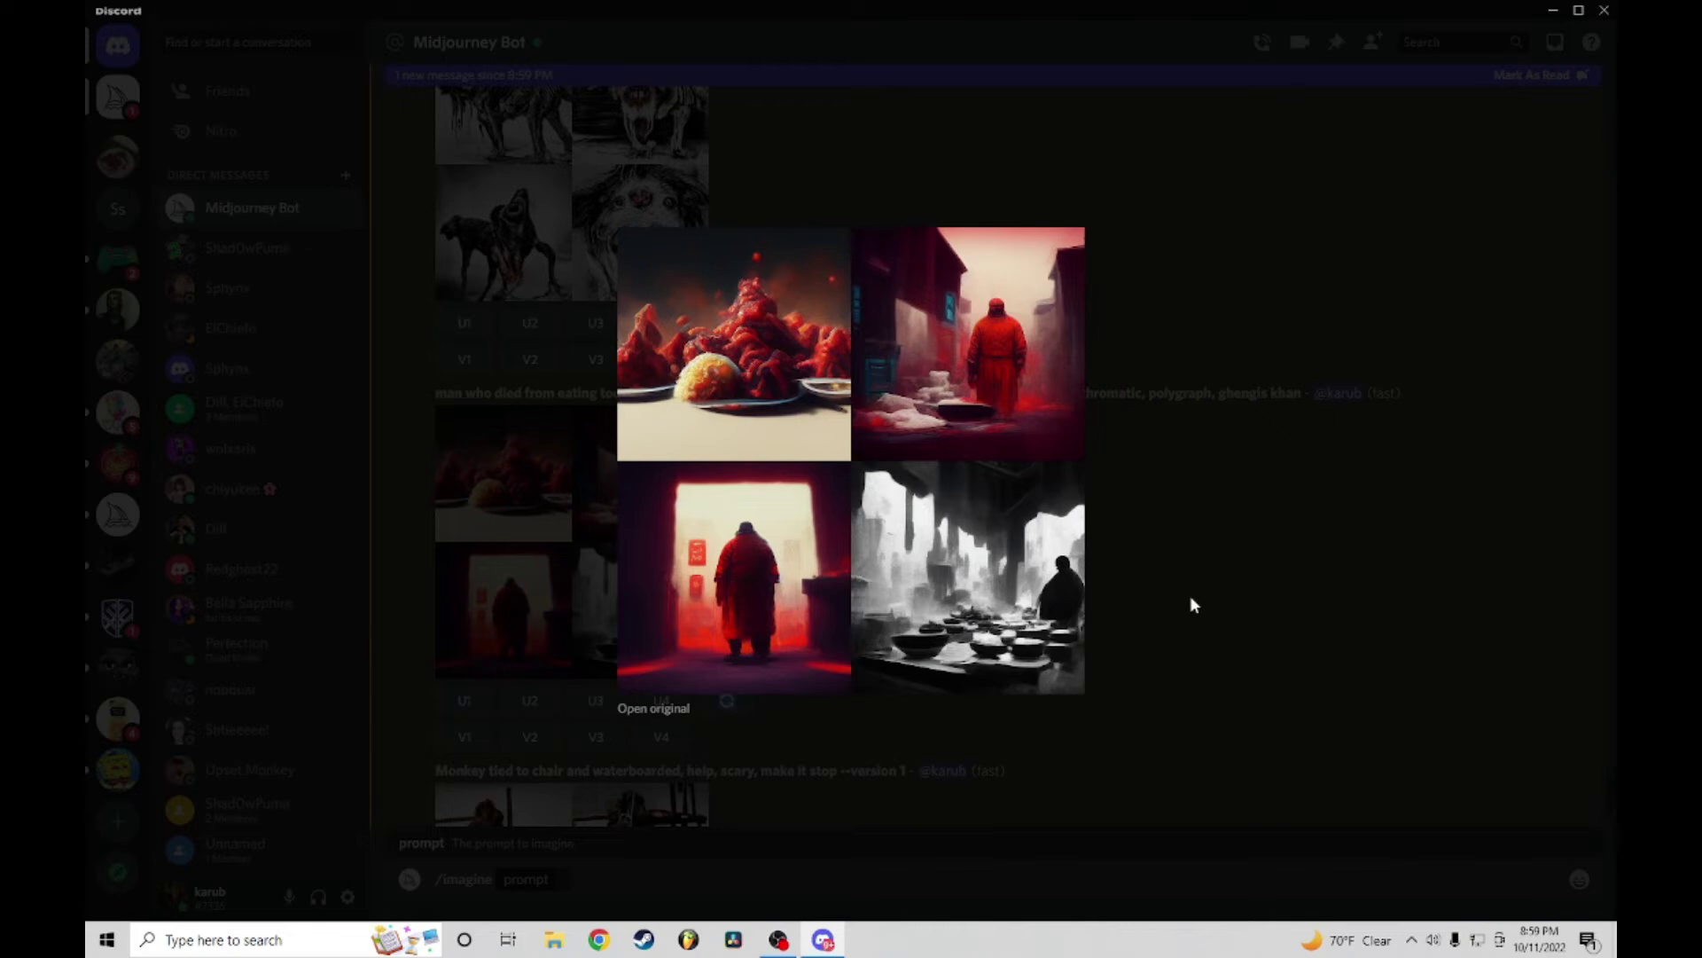
{"action": "left_click", "coordinate": [1191, 598]}
{"action": "left_click", "coordinate": [641, 549]}
{"action": "left_click", "coordinate": [1134, 508]}
{"action": "scroll", "coordinate": [572, 461], "scroll_direction": "up", "scroll_amount": 2}
{"action": "scroll", "coordinate": [591, 388], "scroll_direction": "down", "scroll_amount": 4}
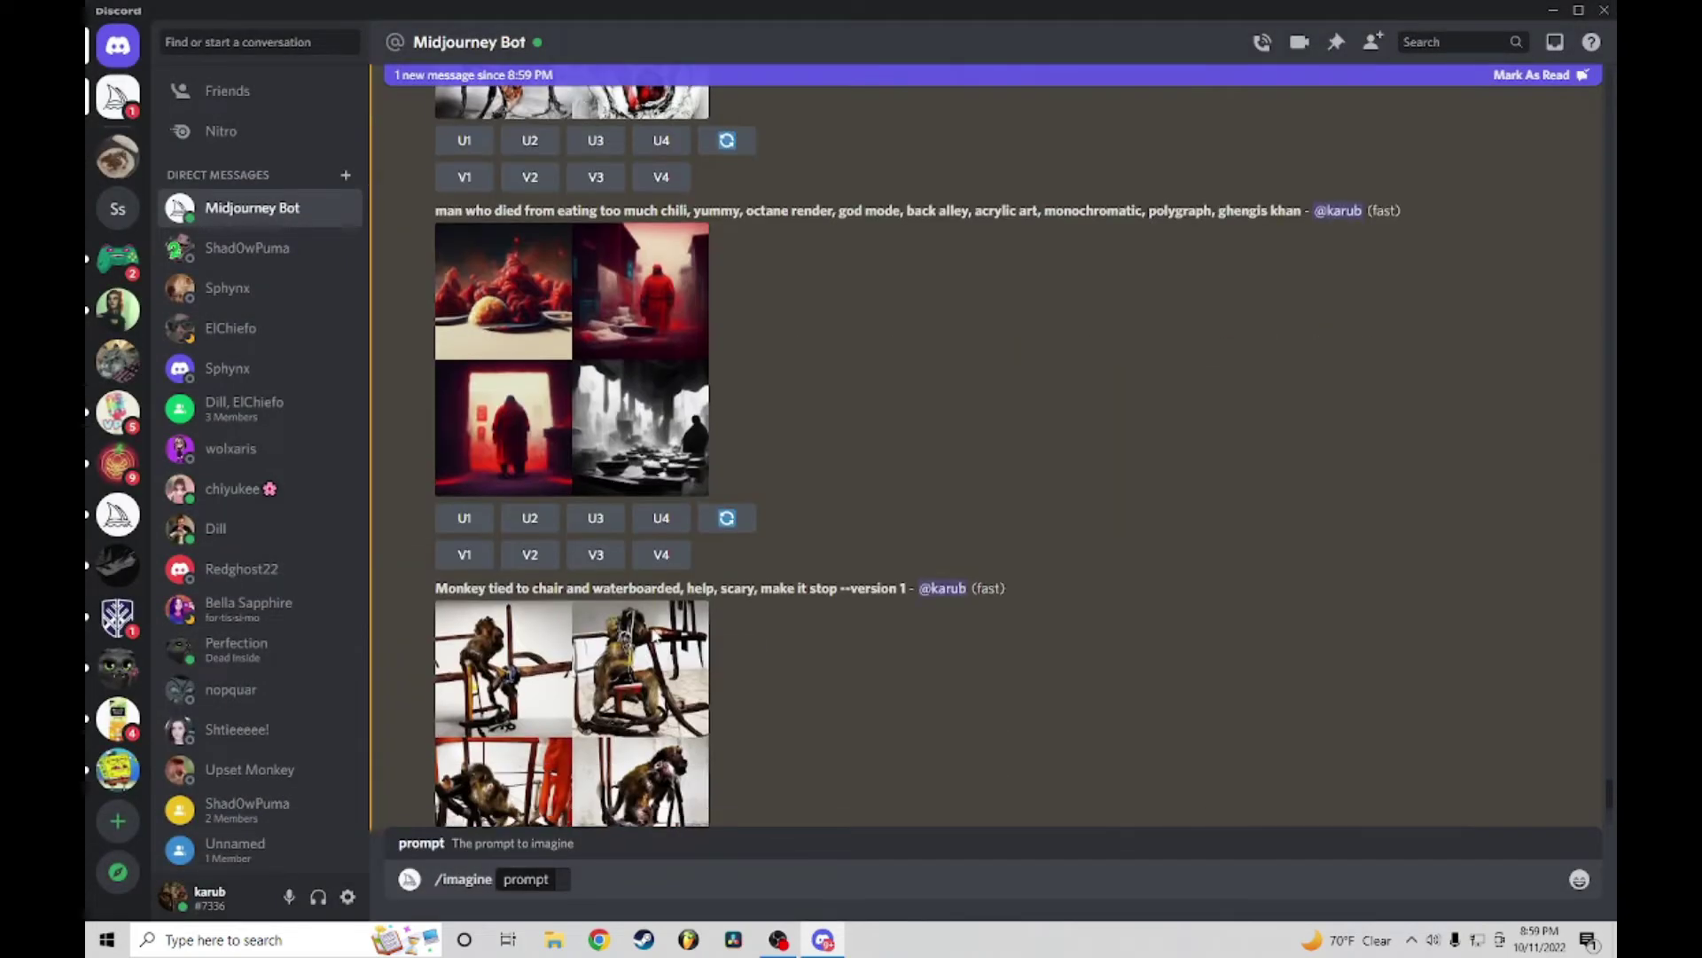
{"action": "left_click", "coordinate": [586, 359]}
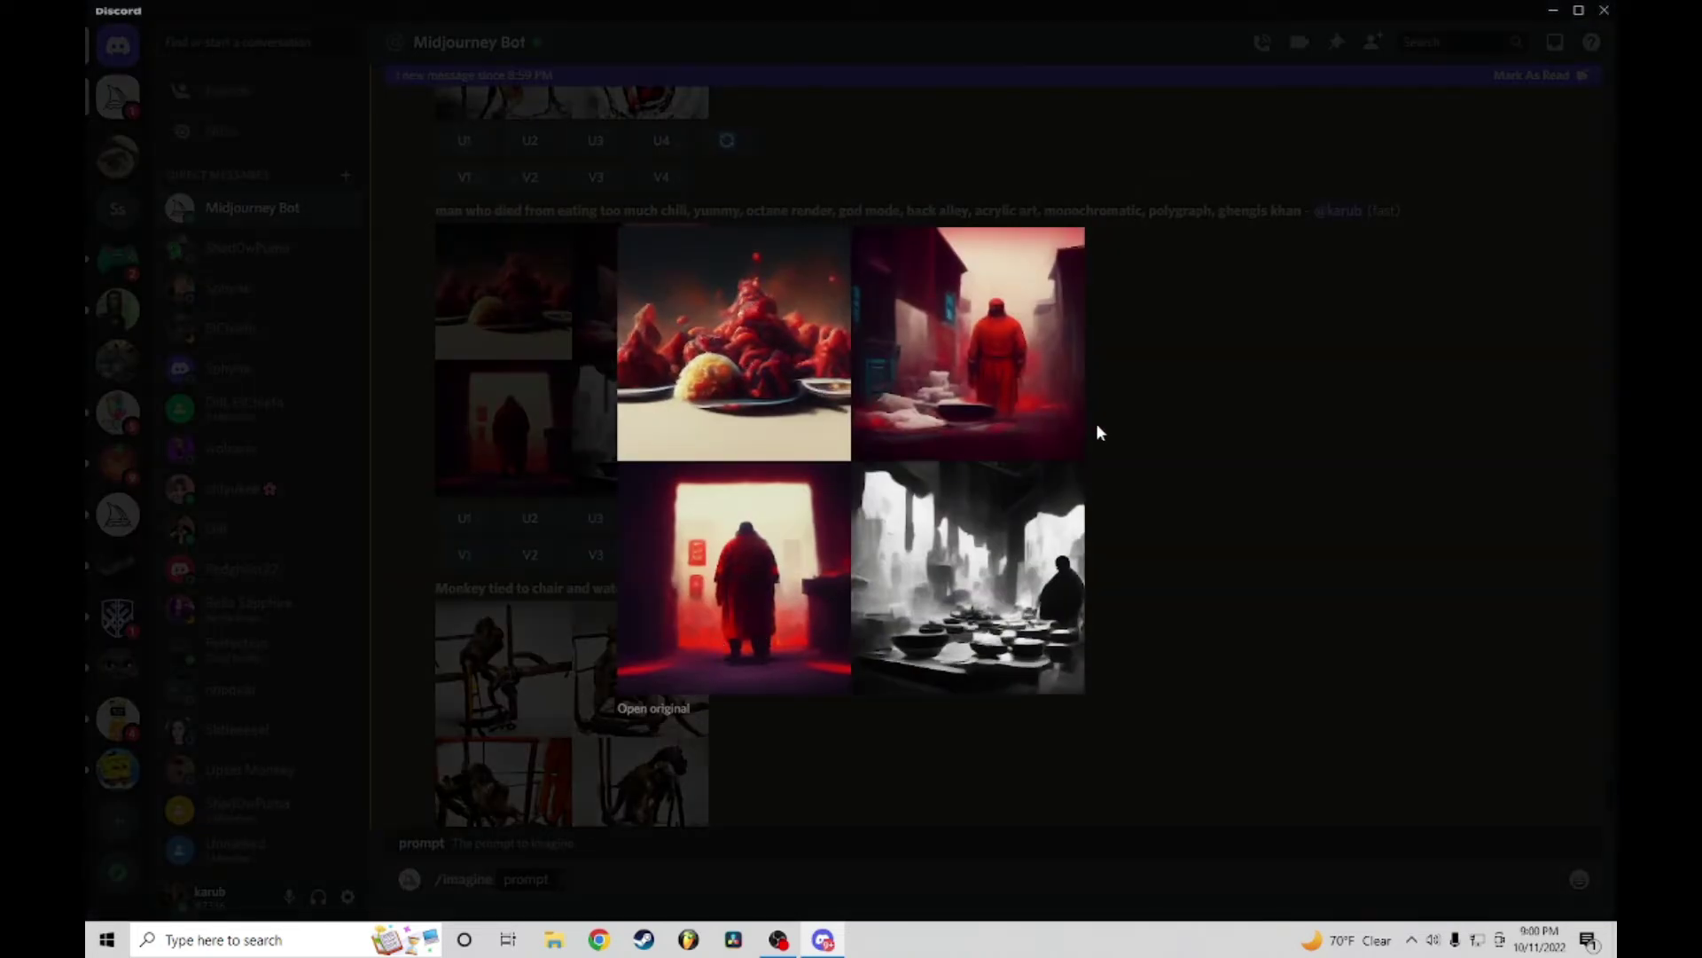
{"action": "left_click", "coordinate": [1136, 409]}
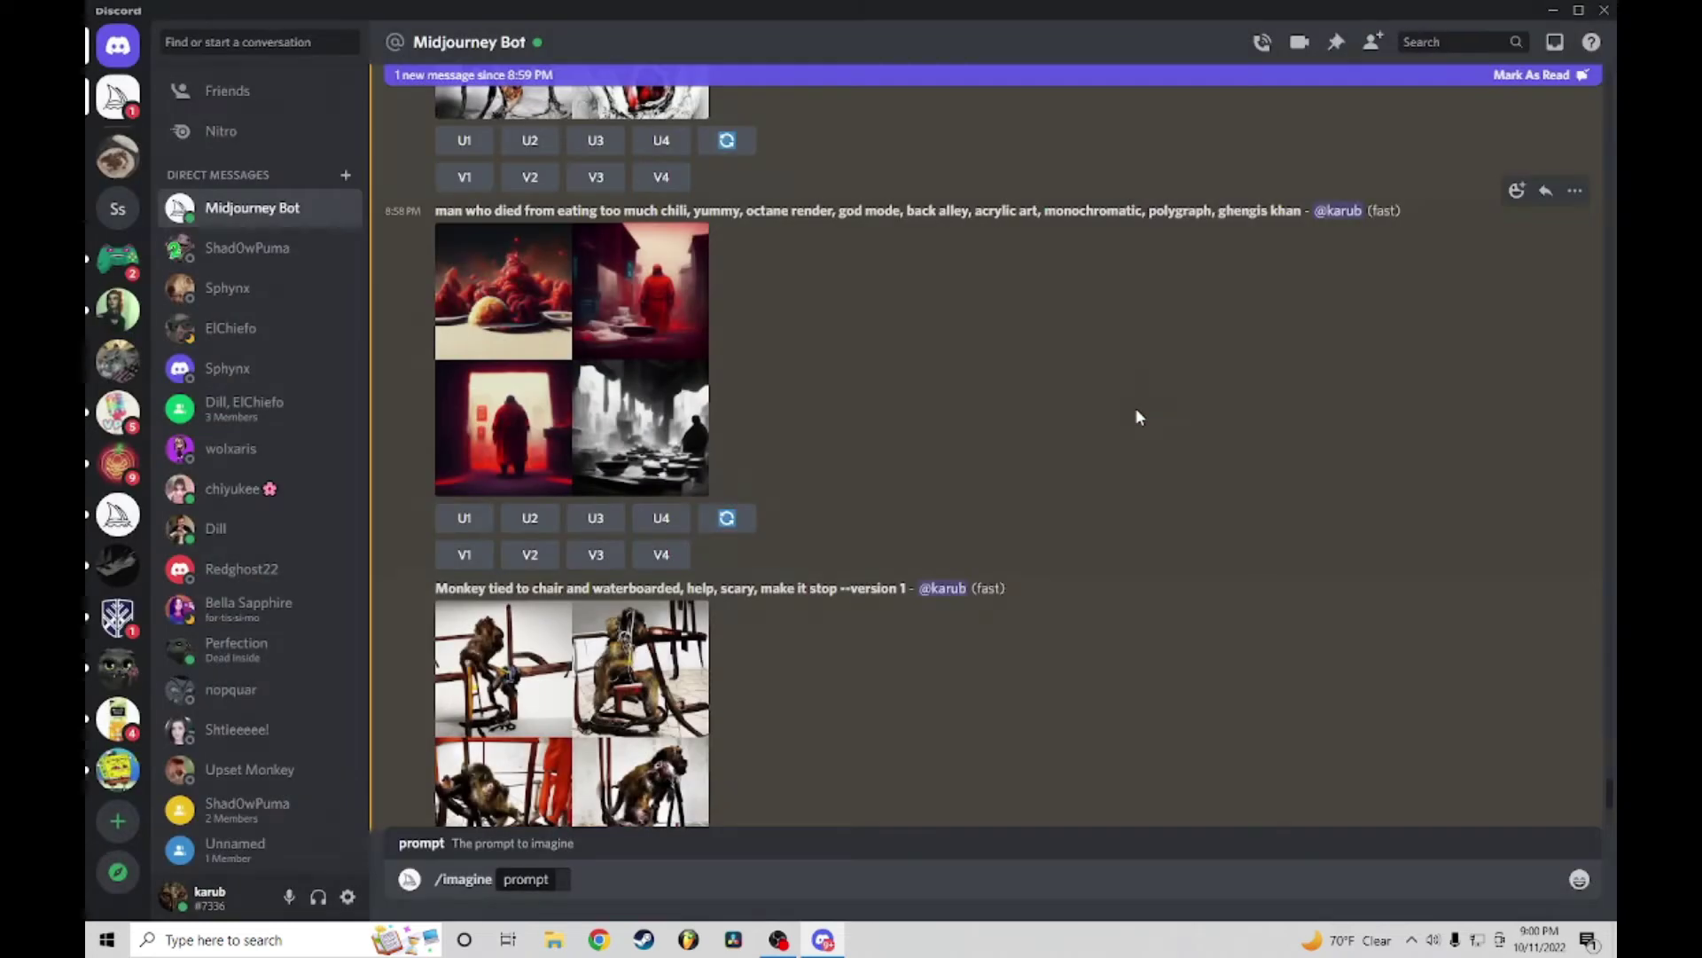
{"action": "scroll", "coordinate": [807, 543], "scroll_direction": "down", "scroll_amount": 2}
{"action": "scroll", "coordinate": [806, 544], "scroll_direction": "down", "scroll_amount": 1}
{"action": "left_click", "coordinate": [629, 535]}
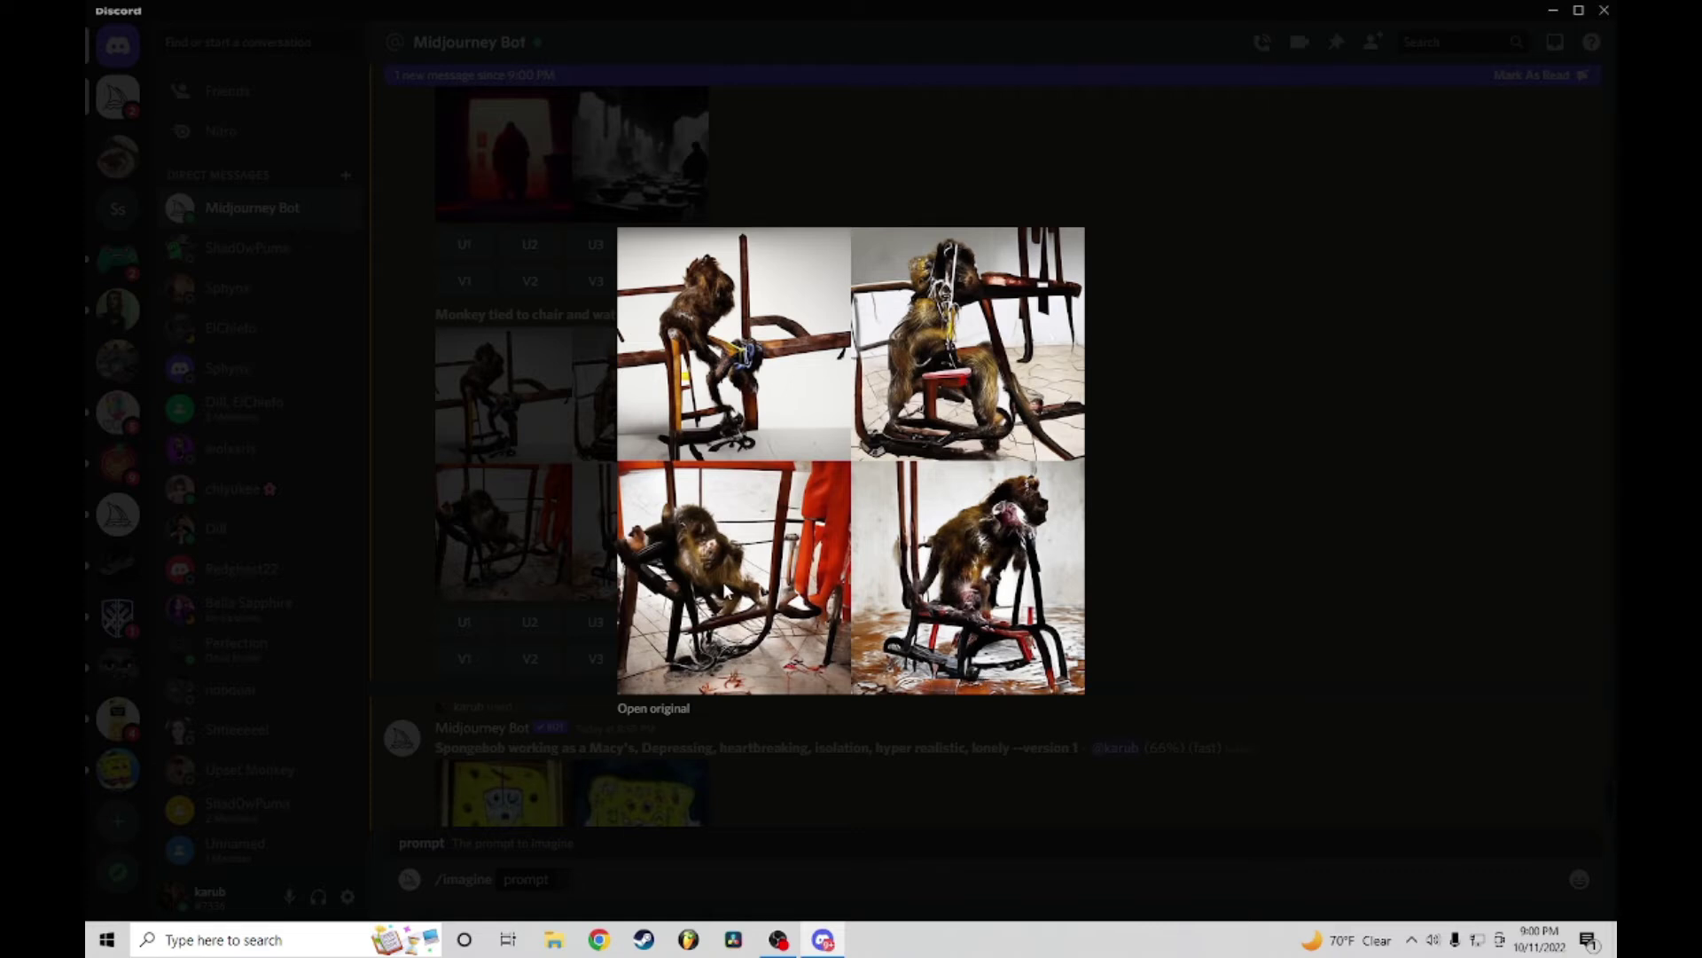
{"action": "left_click", "coordinate": [1291, 507]}
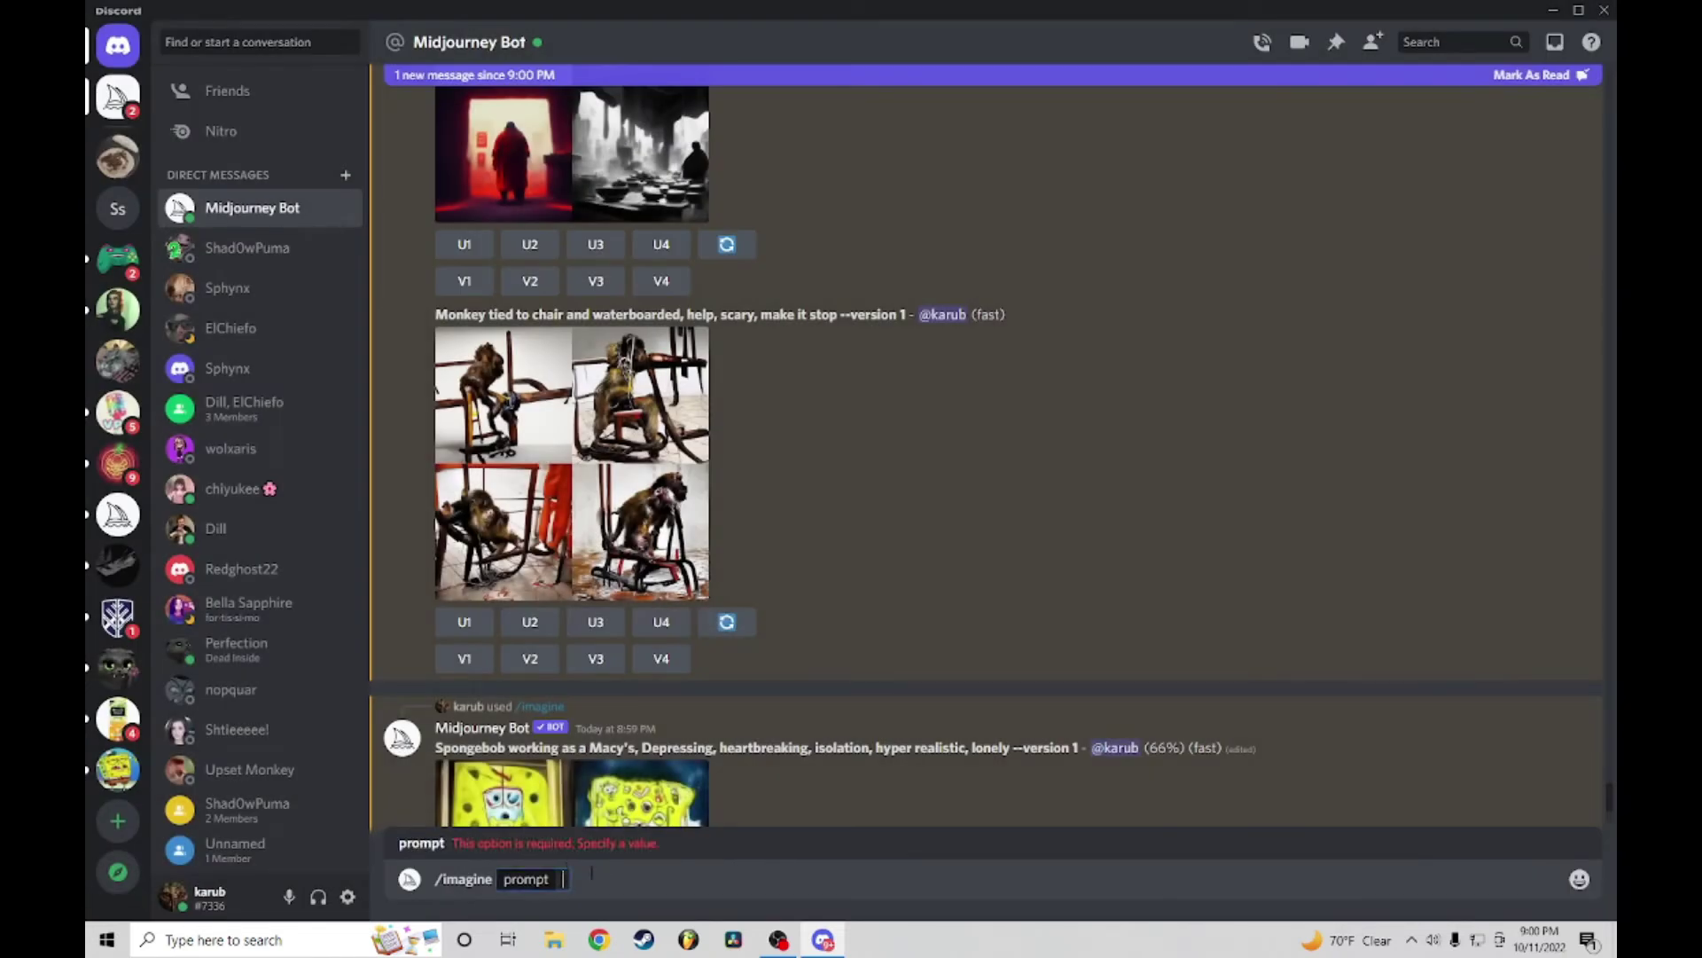
{"action": "type", "text": "man who died from eating too much chili, yummy, octane render, god mode, back alley, acrylic art"}
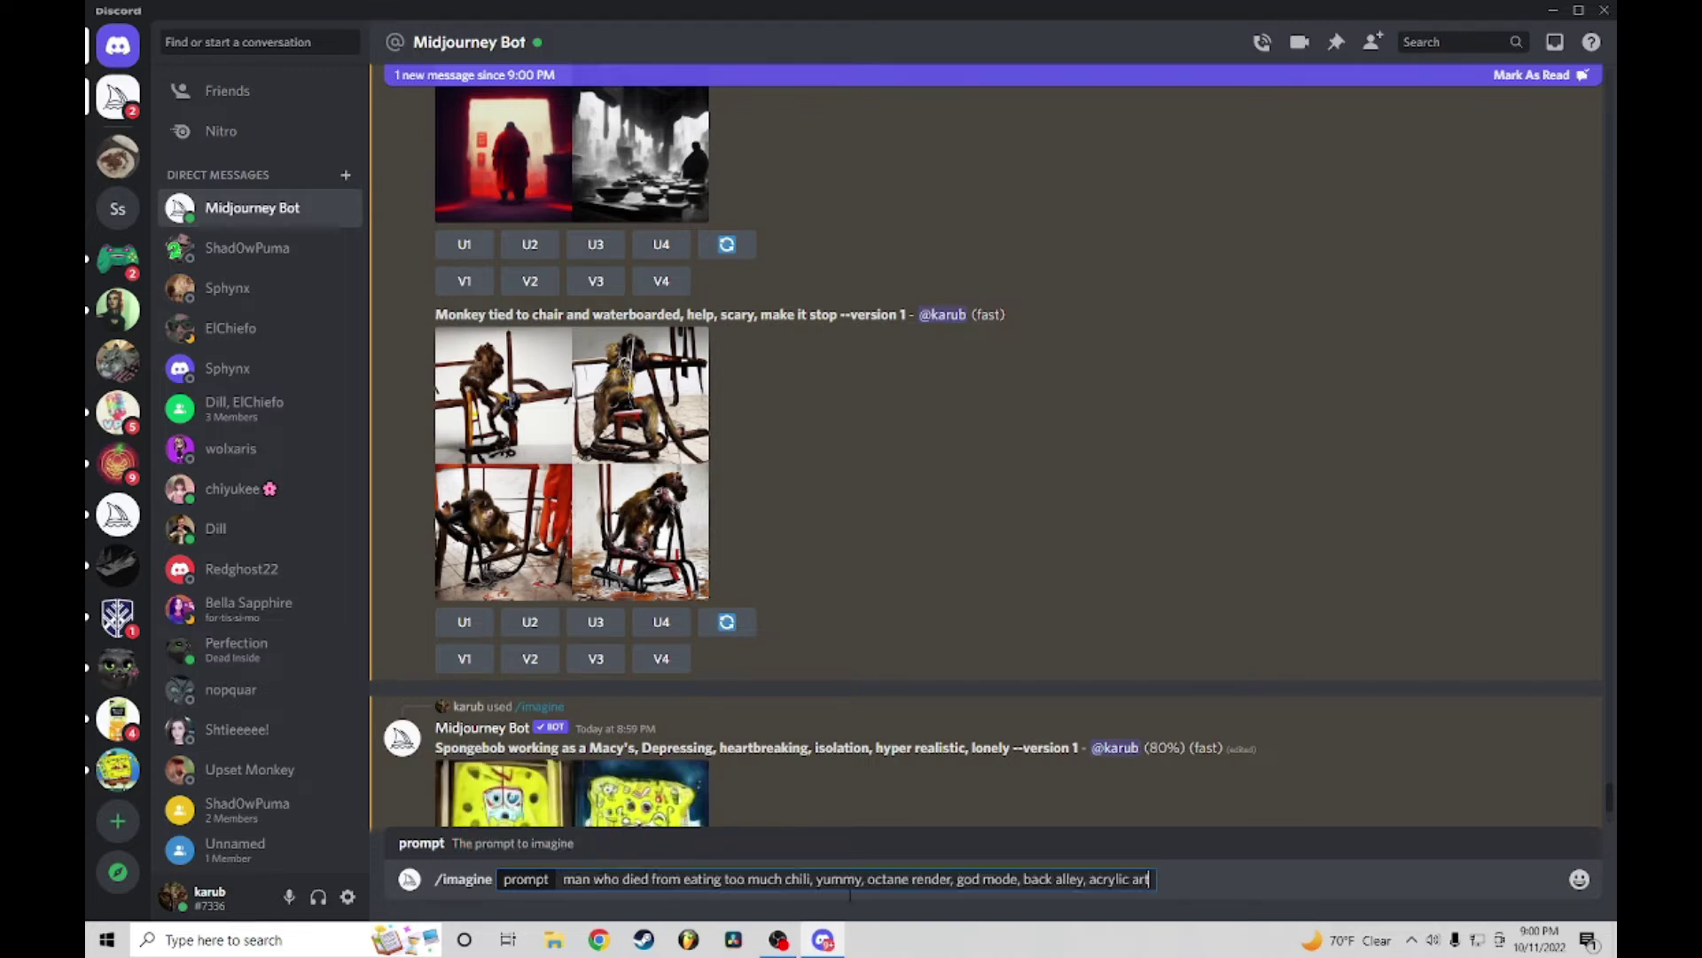
{"action": "key", "text": "Return"}
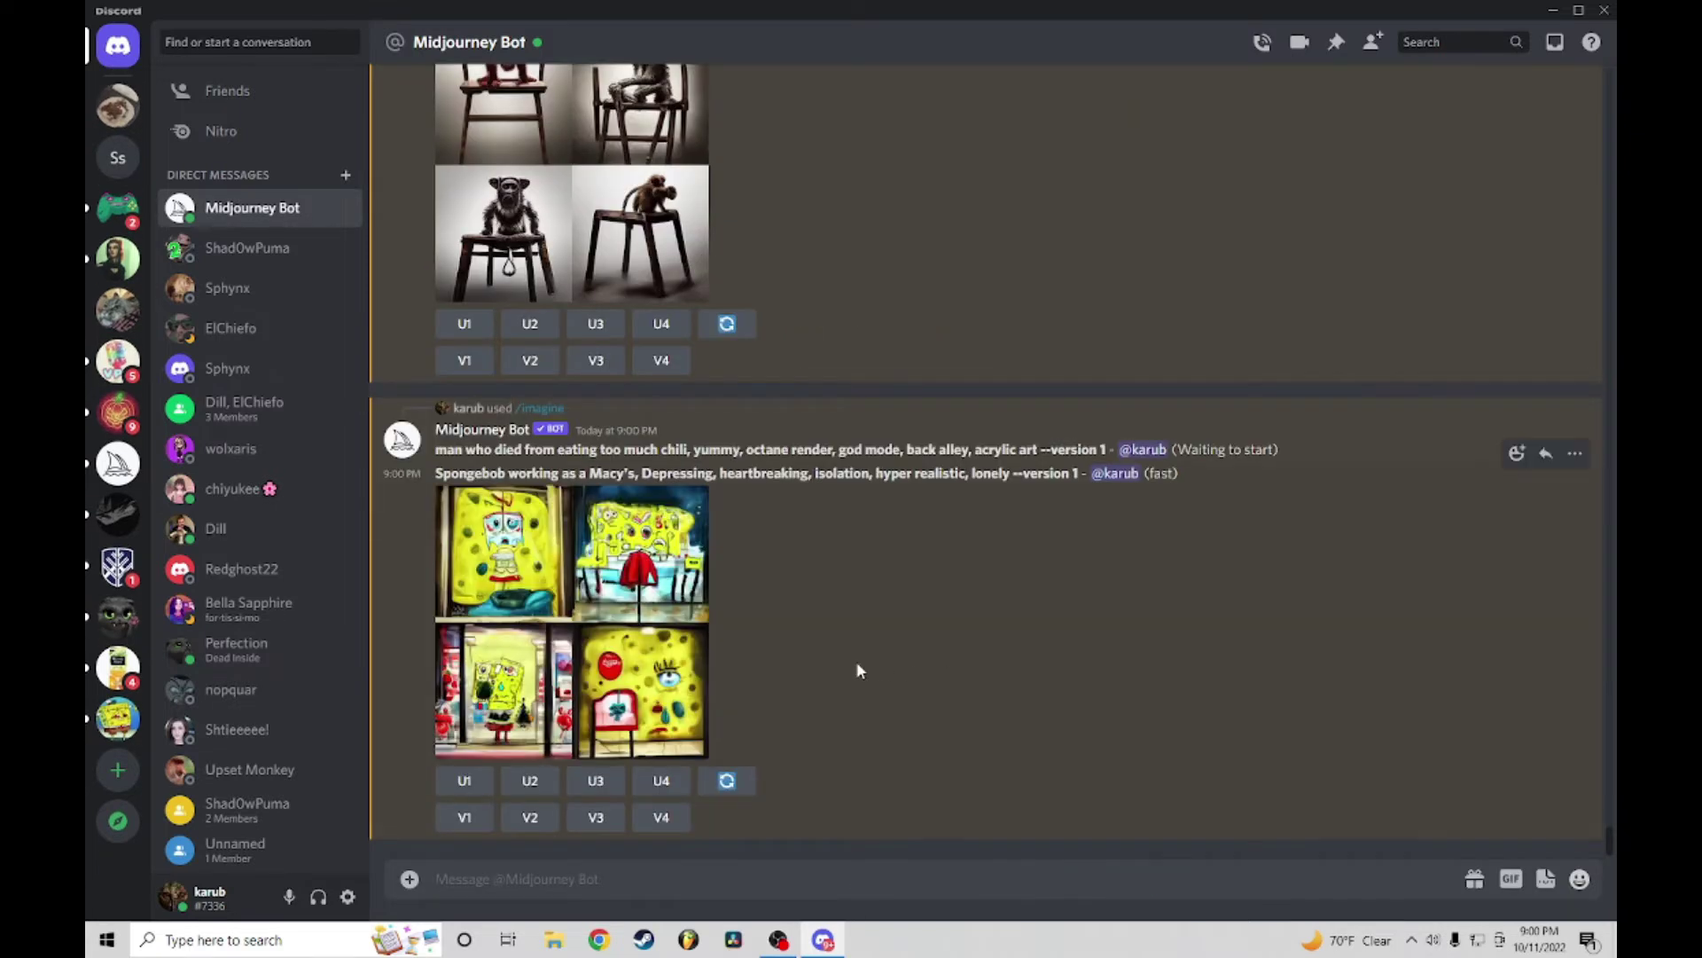
{"action": "left_click", "coordinate": [657, 651]}
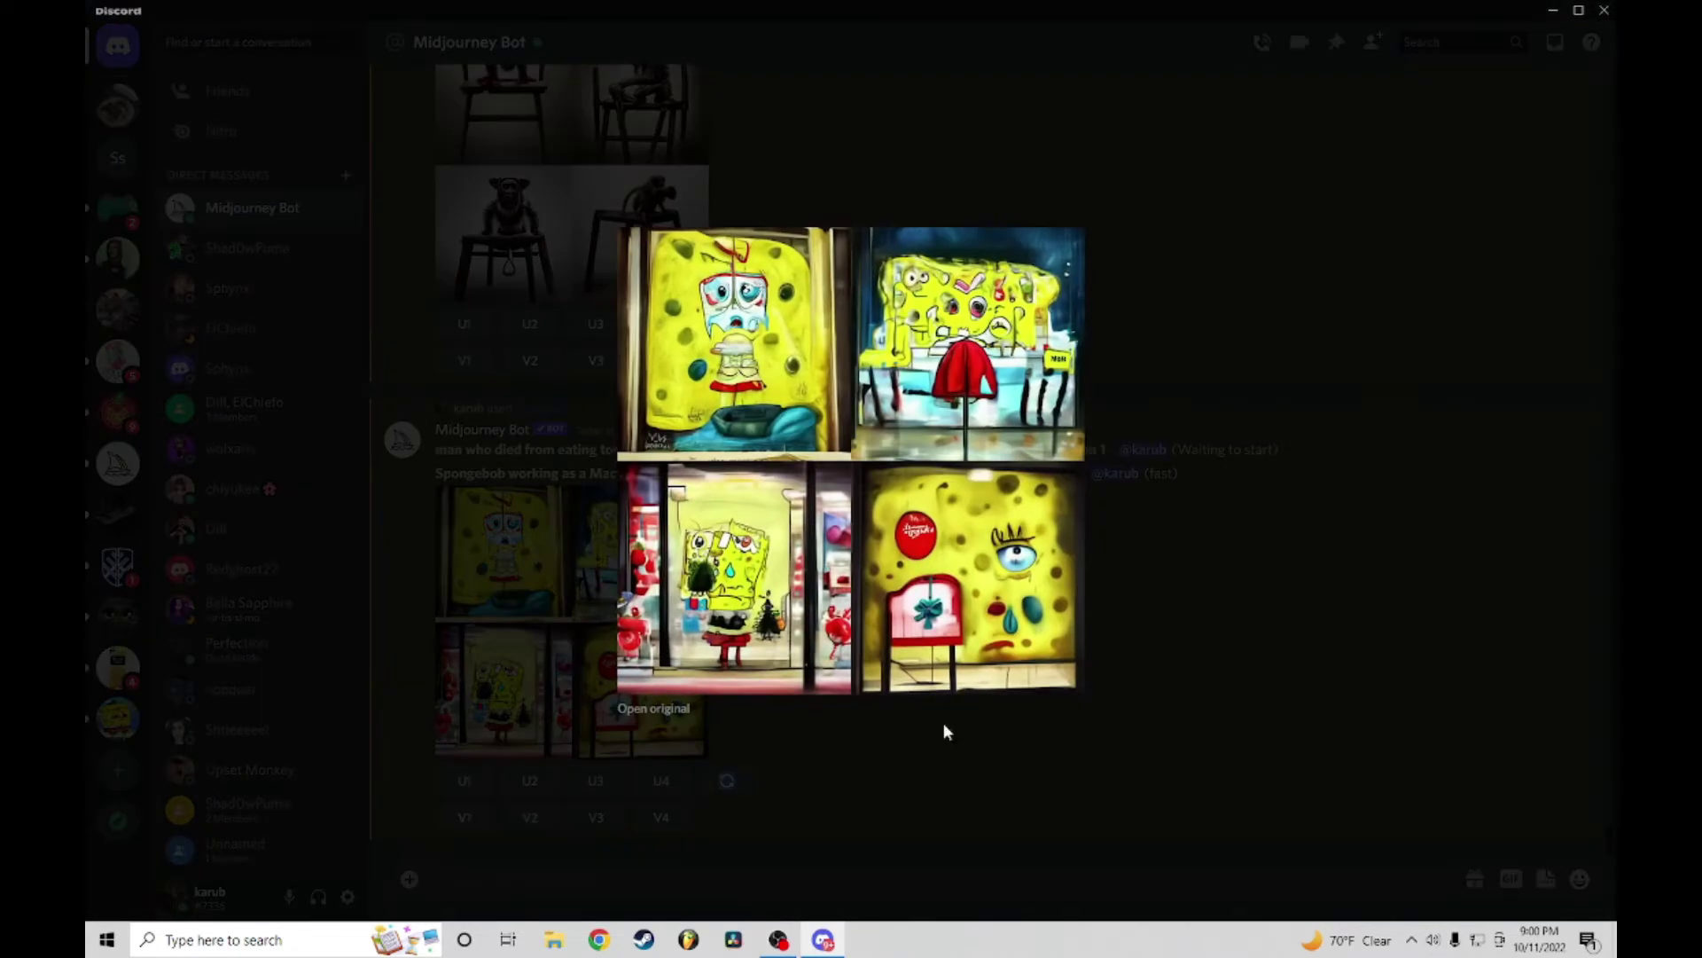
{"action": "left_click", "coordinate": [1159, 762]}
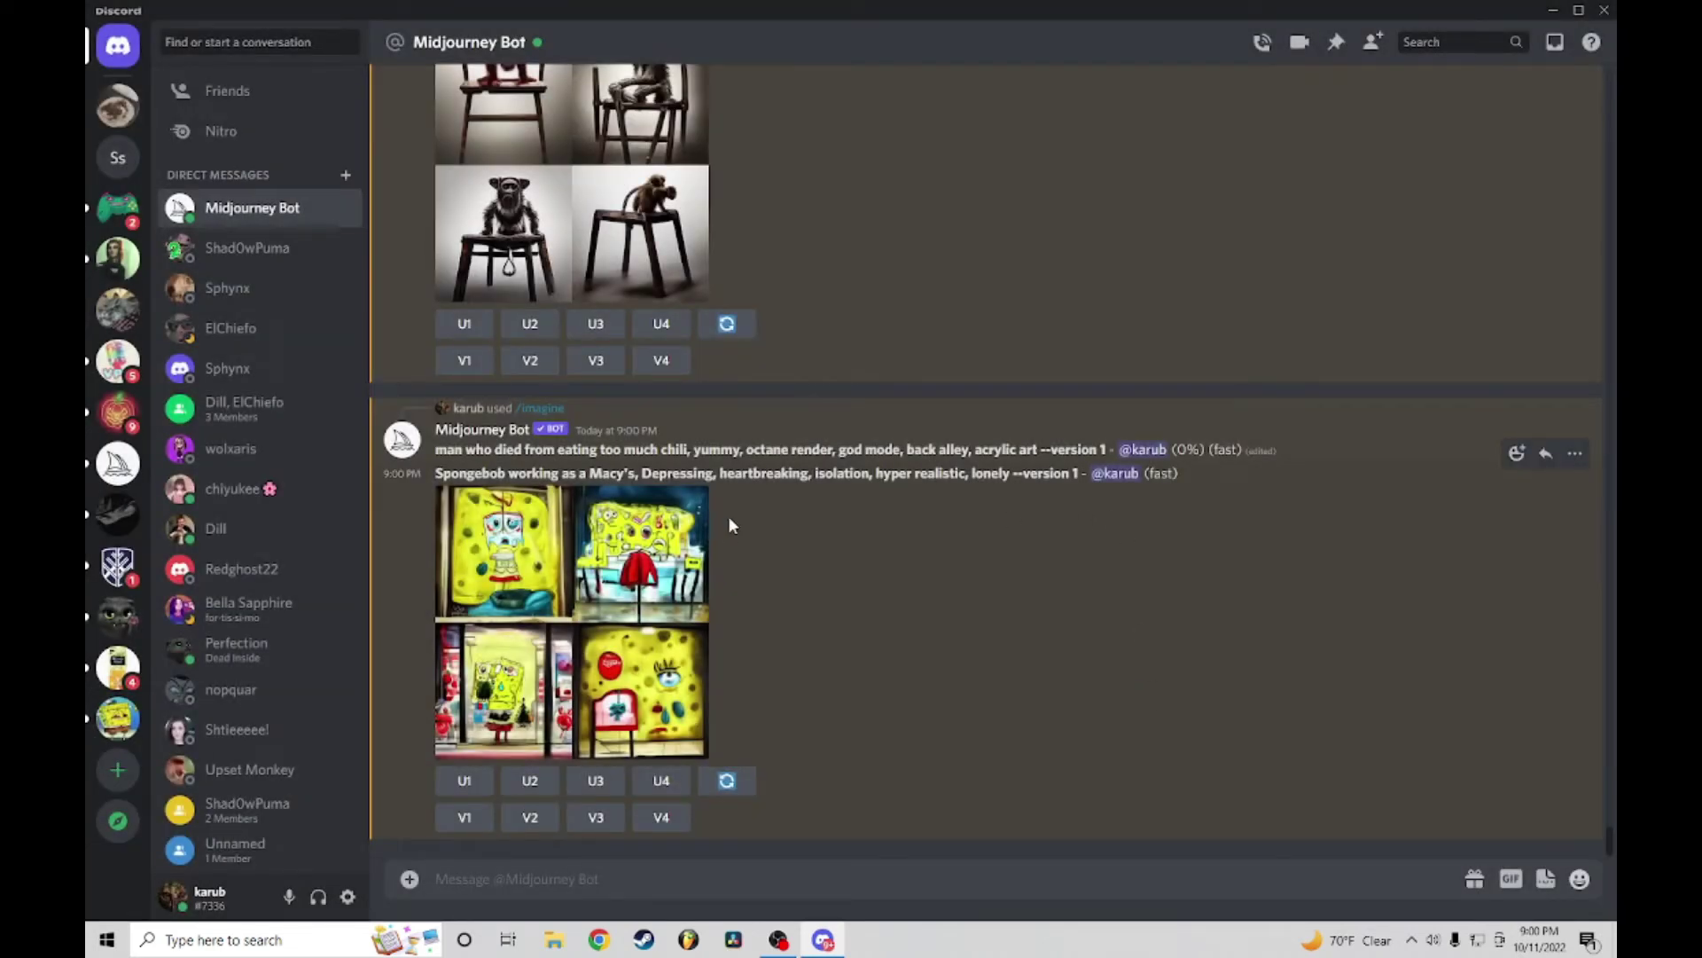
{"action": "scroll", "coordinate": [660, 513], "scroll_direction": "up", "scroll_amount": 2}
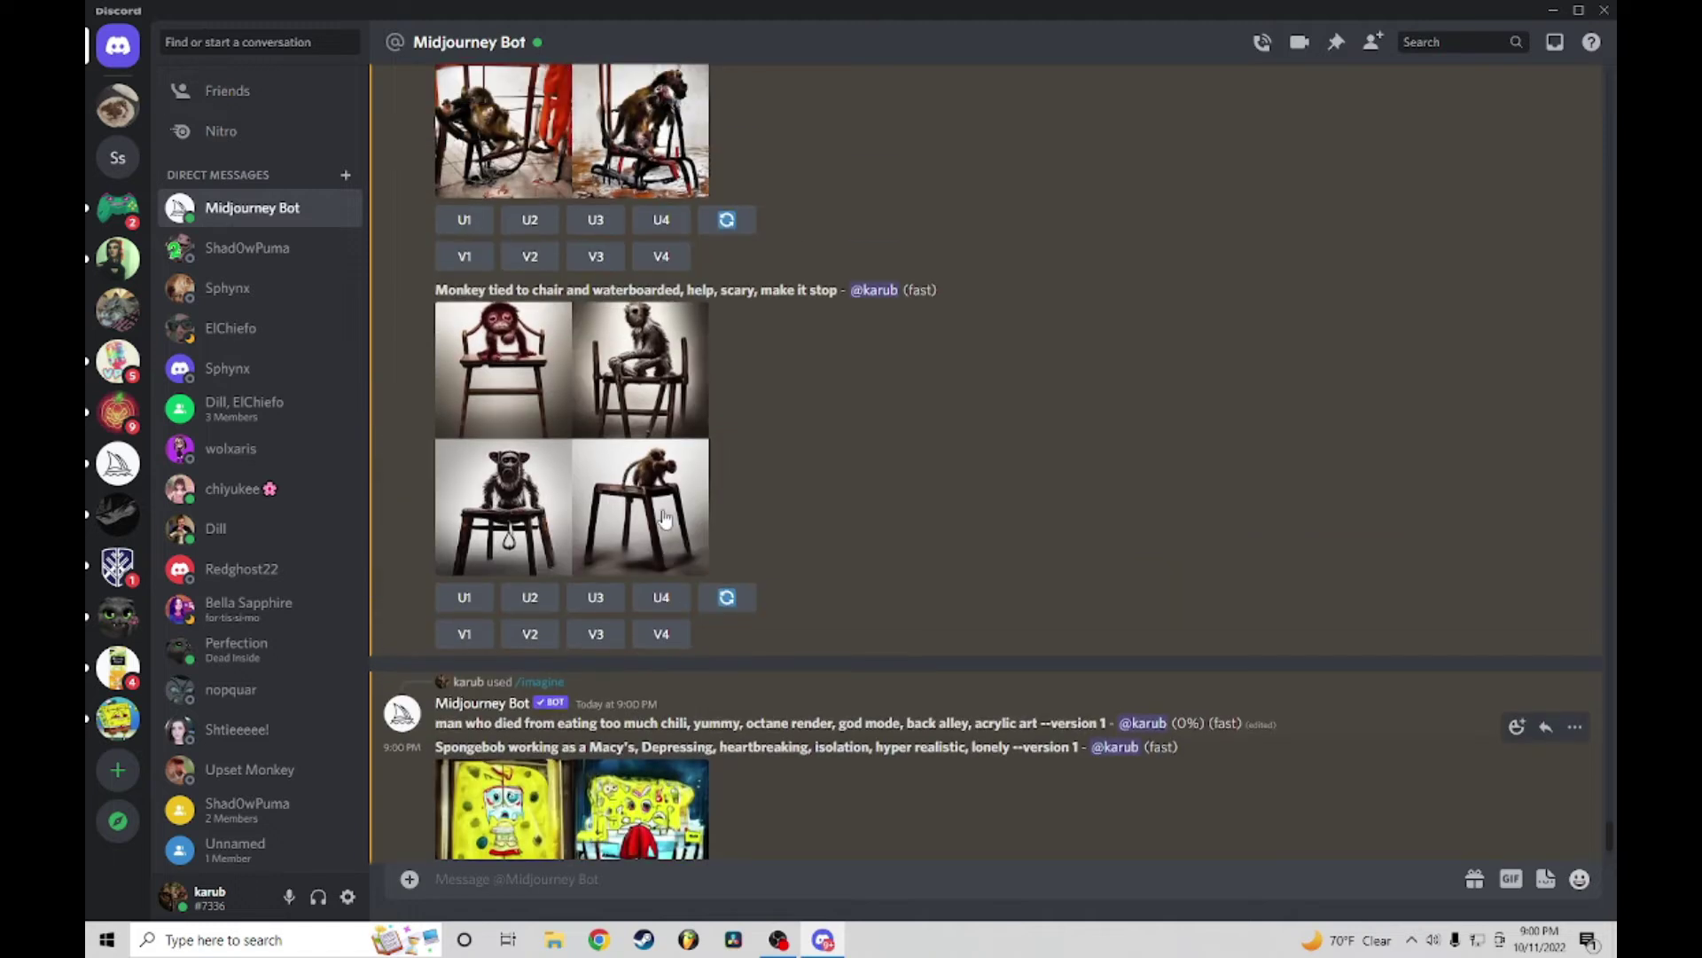
{"action": "left_click", "coordinate": [595, 386]}
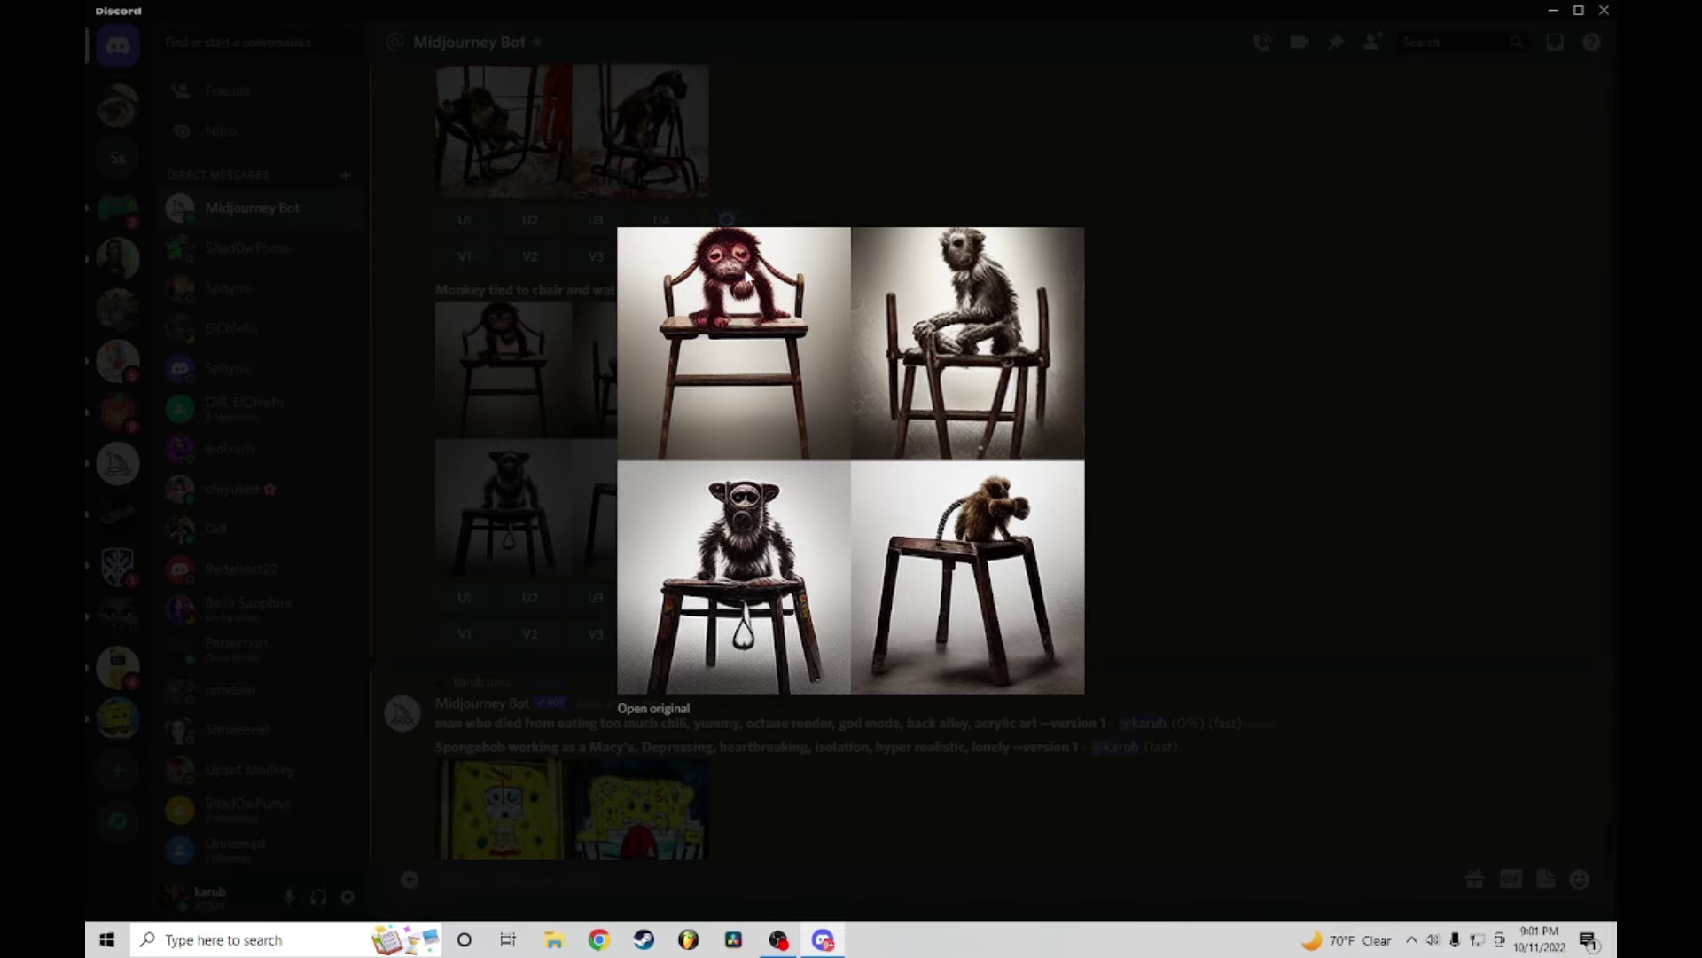
{"action": "left_click", "coordinate": [1259, 471]}
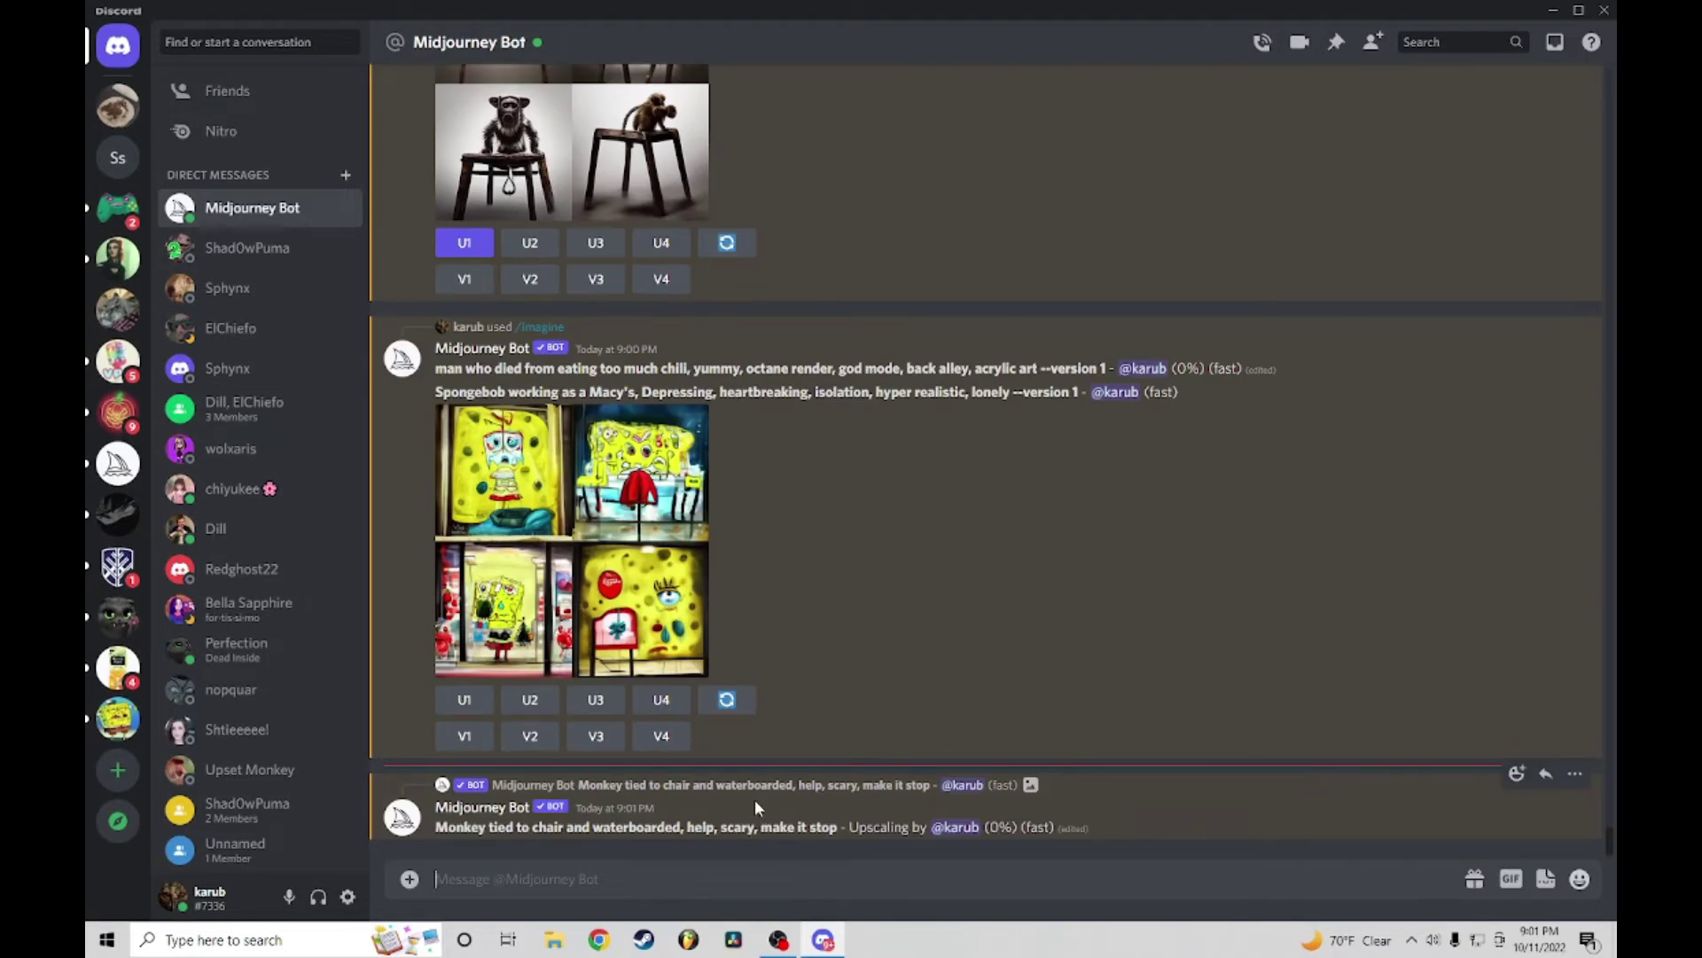
{"action": "type", "text": "/im"}
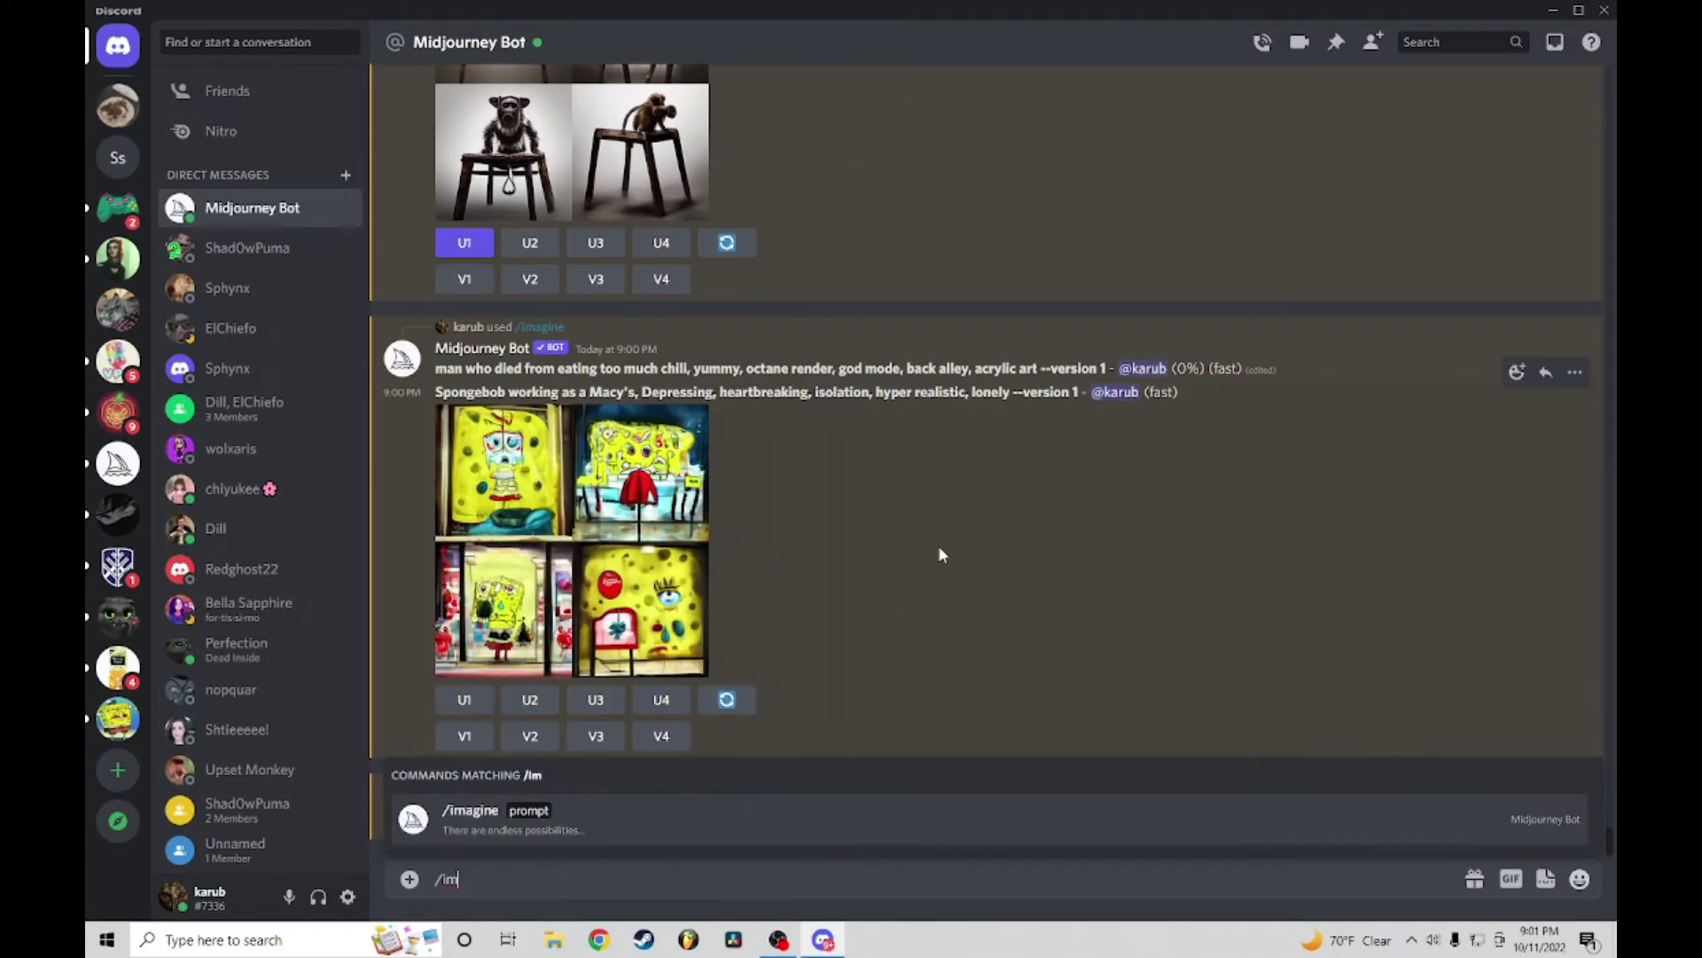
Step: Draft the /imagine prompt 'being followed home at night by a creature, eerie, terrifying'
{"action": "left_click", "coordinate": [785, 809]}
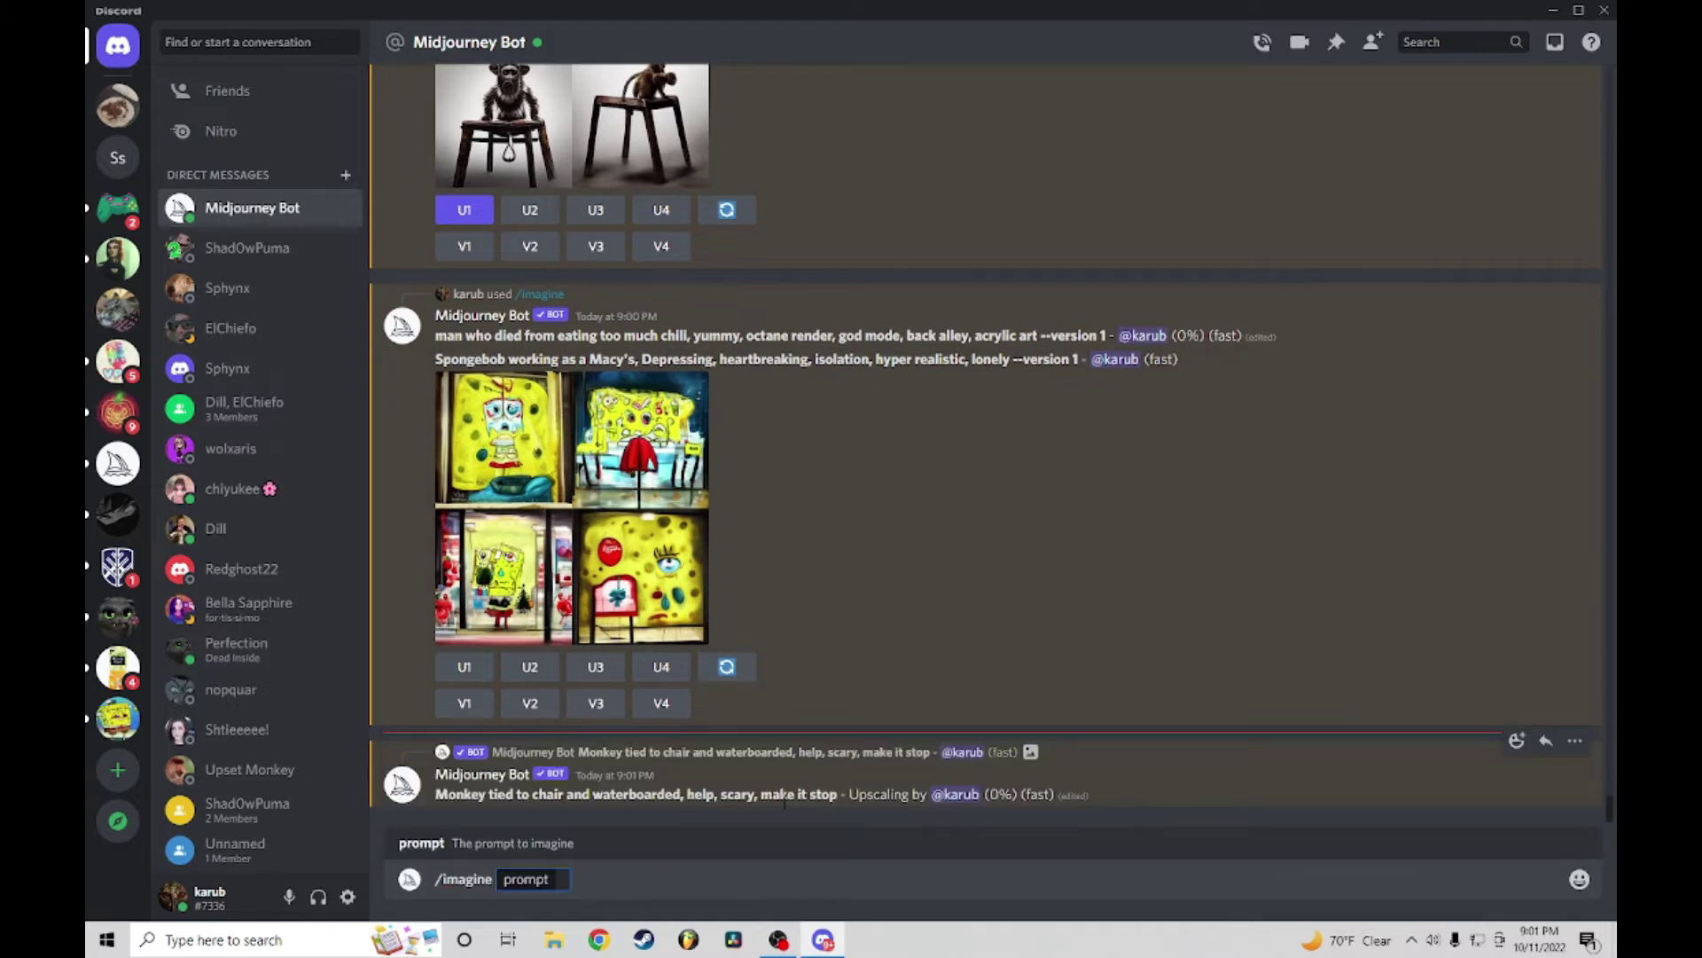
{"action": "type", "text": "being followed home in the middle of the night by a creature"}
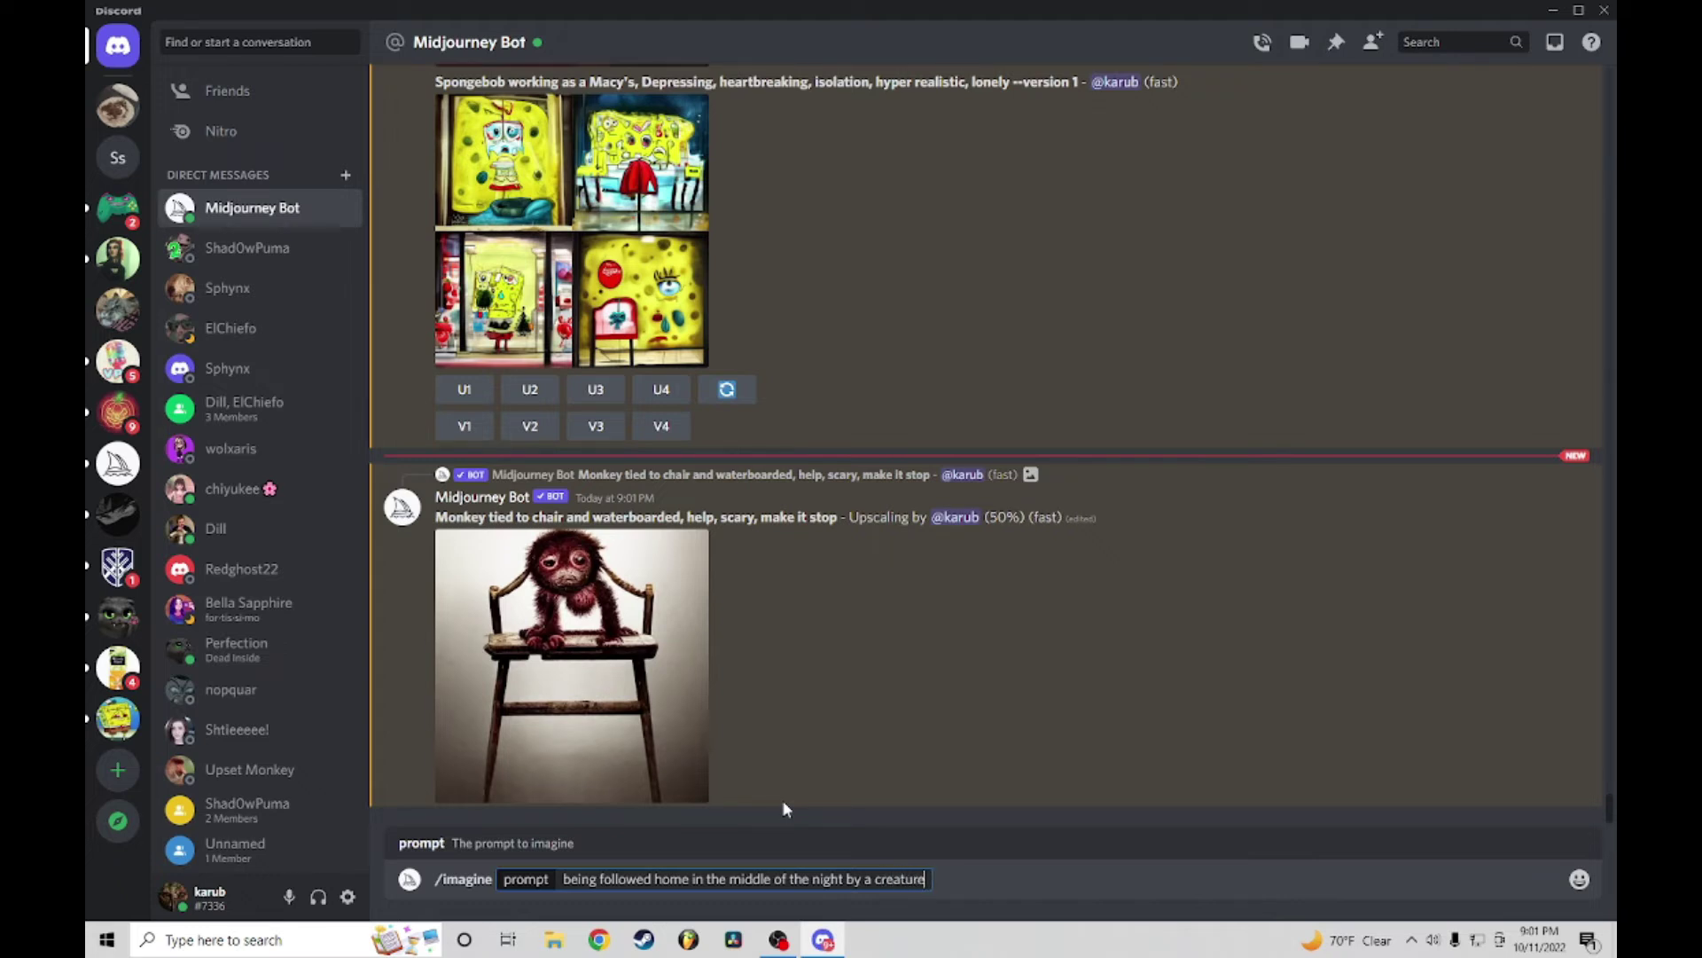
{"action": "type", "text": ", eerie, terry"}
{"action": "key", "text": "BackSpace"}
{"action": "type", "text": "ifying,"}
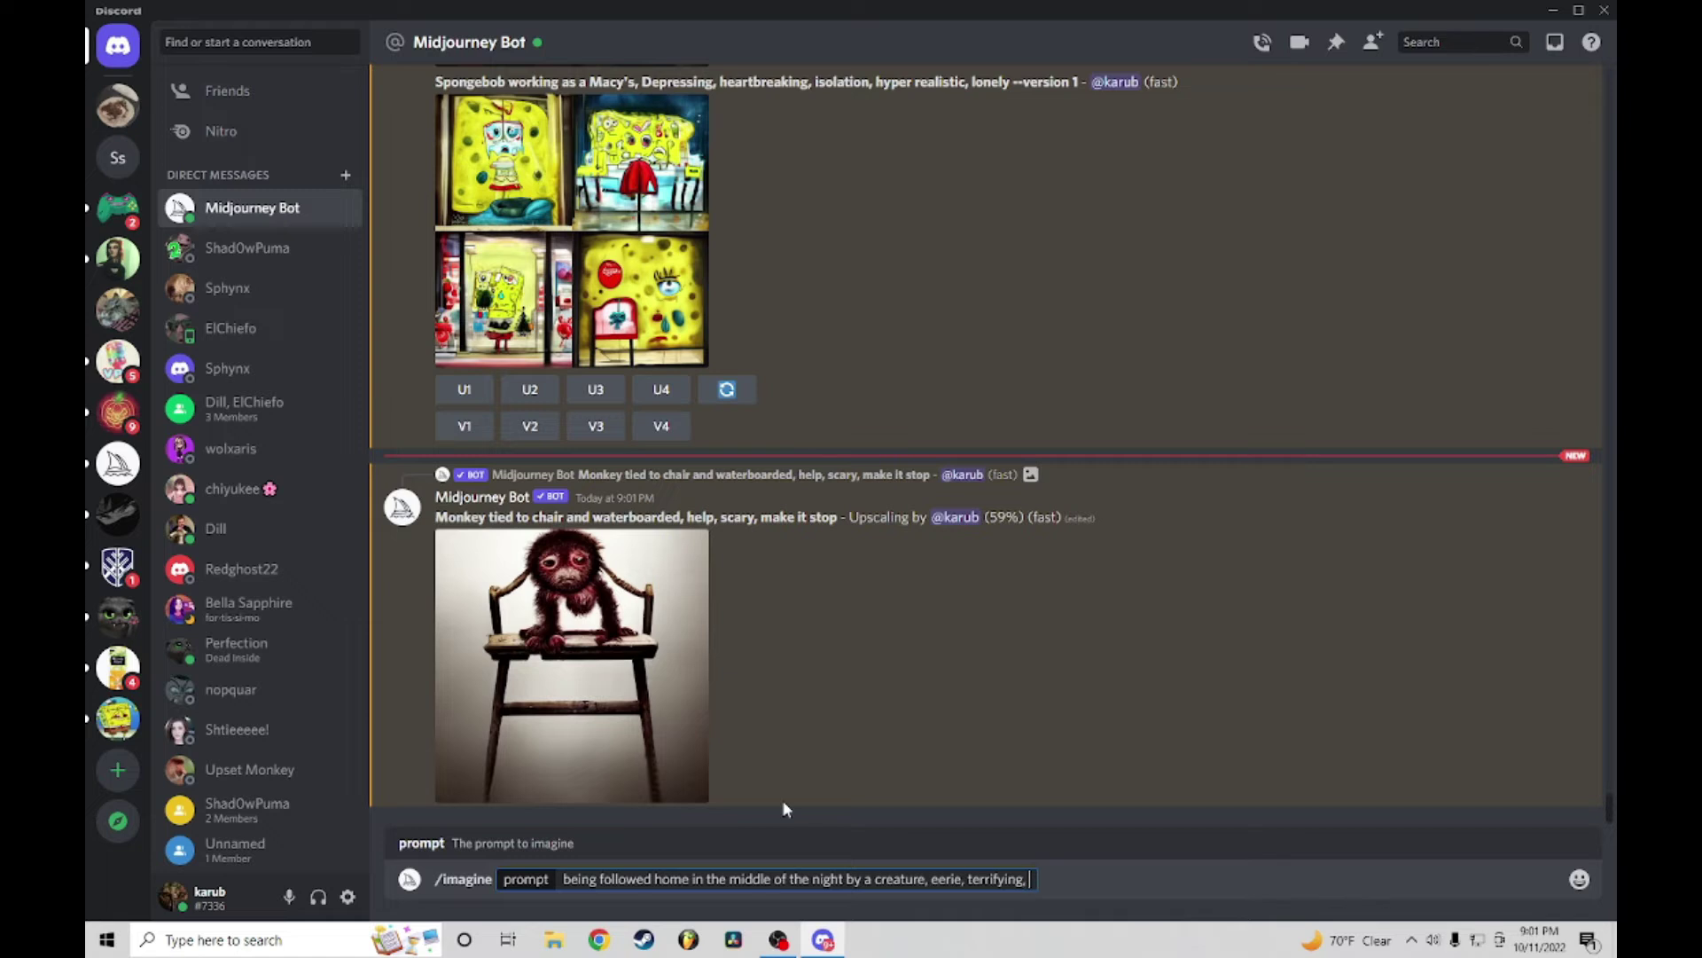
{"action": "scroll", "coordinate": [774, 590], "scroll_direction": "up", "scroll_amount": 2}
{"action": "scroll", "coordinate": [786, 580], "scroll_direction": "up", "scroll_amount": 5}
{"action": "scroll", "coordinate": [786, 580], "scroll_direction": "up", "scroll_amount": 5}
{"action": "scroll", "coordinate": [785, 581], "scroll_direction": "up", "scroll_amount": 5}
{"action": "scroll", "coordinate": [786, 579], "scroll_direction": "up", "scroll_amount": 5}
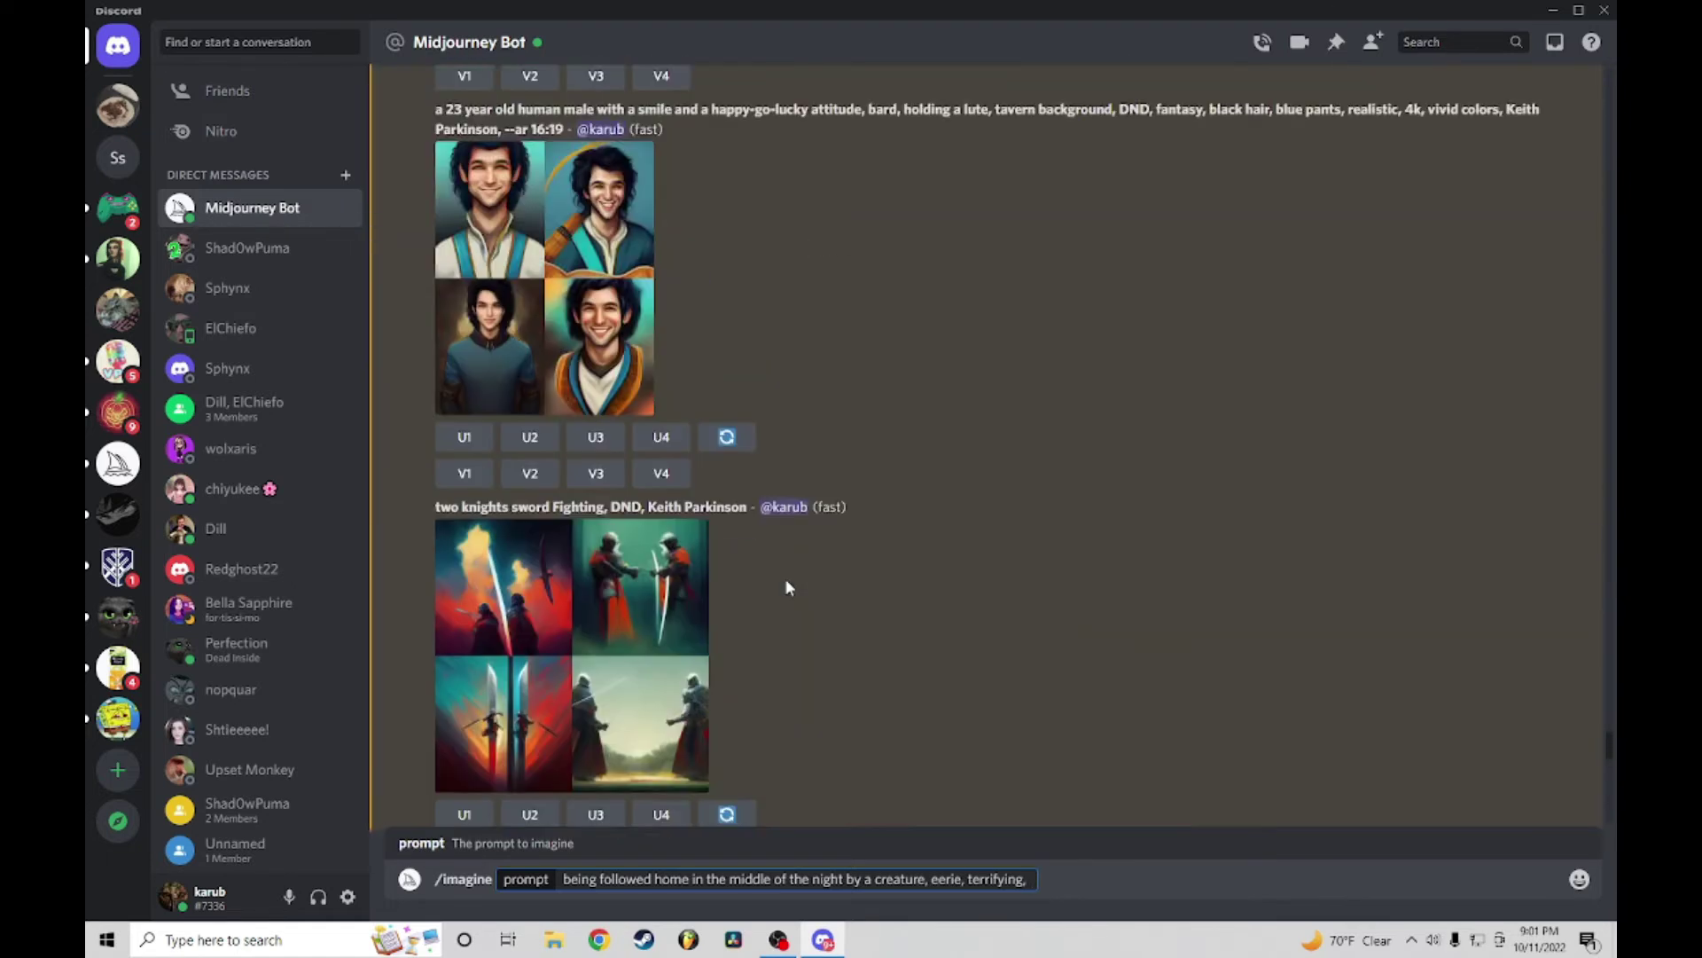
{"action": "scroll", "coordinate": [786, 578], "scroll_direction": "up", "scroll_amount": 5}
{"action": "scroll", "coordinate": [819, 592], "scroll_direction": "up", "scroll_amount": 5}
{"action": "scroll", "coordinate": [845, 617], "scroll_direction": "up", "scroll_amount": 5}
{"action": "scroll", "coordinate": [841, 635], "scroll_direction": "up", "scroll_amount": 3}
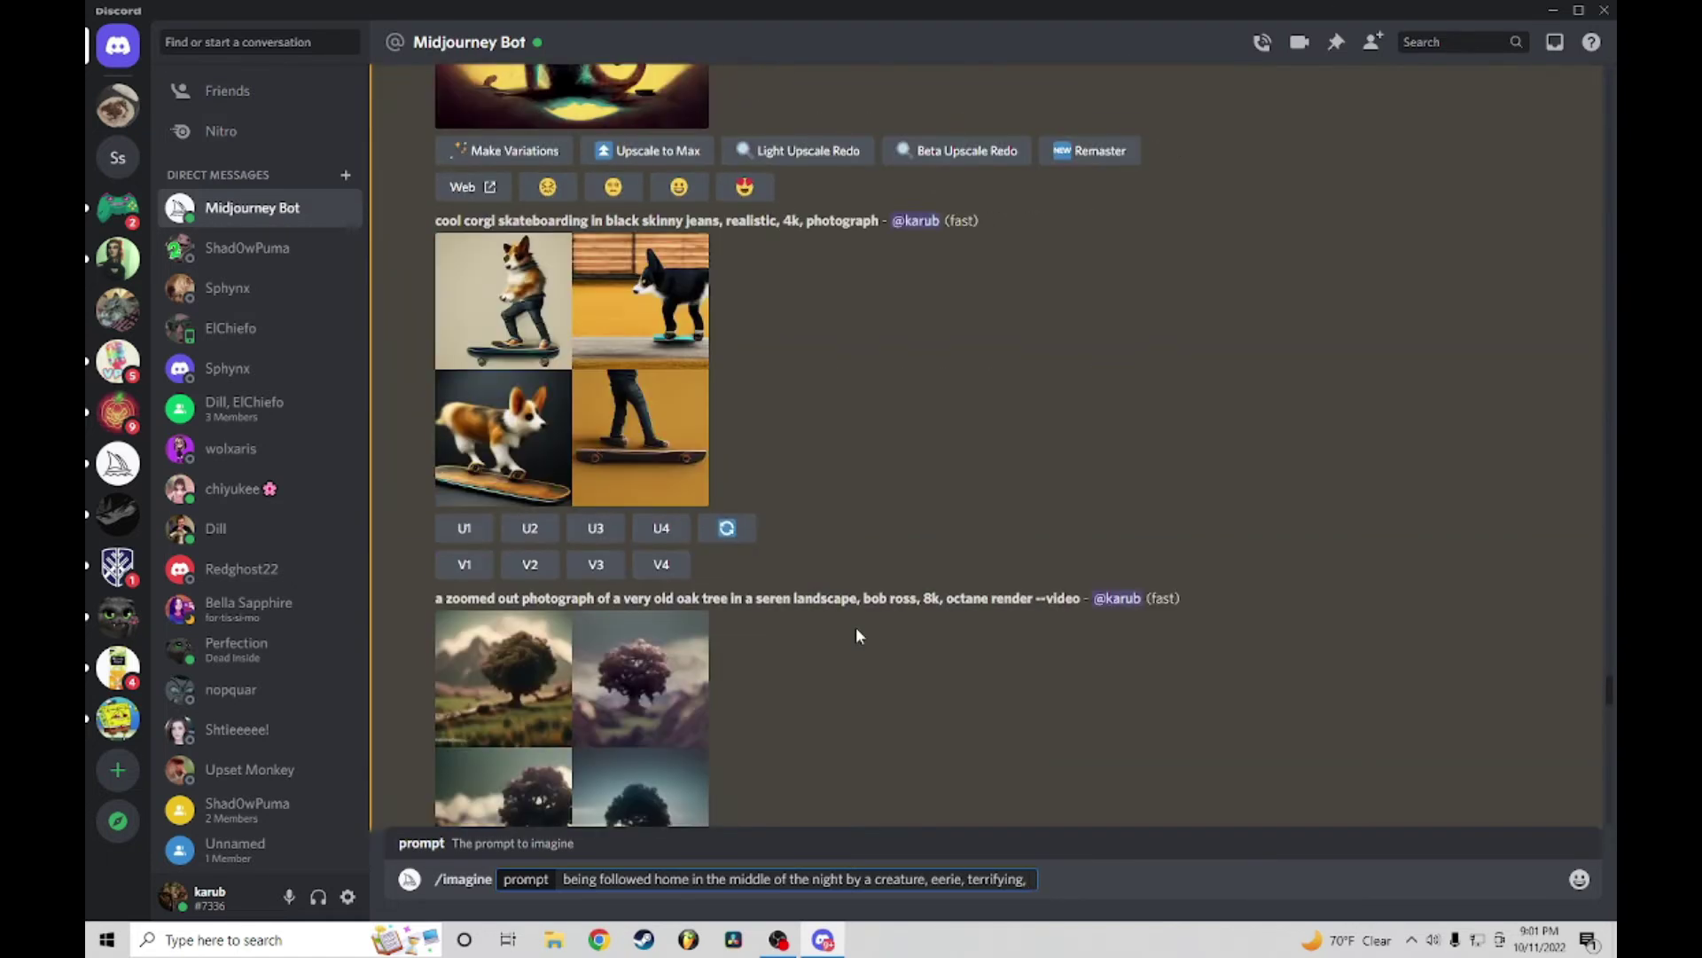
{"action": "scroll", "coordinate": [816, 559], "scroll_direction": "up", "scroll_amount": 5}
{"action": "scroll", "coordinate": [859, 578], "scroll_direction": "up", "scroll_amount": 5}
{"action": "scroll", "coordinate": [859, 577], "scroll_direction": "up", "scroll_amount": 5}
{"action": "scroll", "coordinate": [855, 586], "scroll_direction": "up", "scroll_amount": 3}
{"action": "scroll", "coordinate": [855, 585], "scroll_direction": "up", "scroll_amount": 5}
{"action": "scroll", "coordinate": [856, 586], "scroll_direction": "up", "scroll_amount": 5}
{"action": "scroll", "coordinate": [856, 586], "scroll_direction": "up", "scroll_amount": 5}
{"action": "scroll", "coordinate": [859, 588], "scroll_direction": "up", "scroll_amount": 5}
{"action": "scroll", "coordinate": [858, 588], "scroll_direction": "up", "scroll_amount": 5}
{"action": "scroll", "coordinate": [865, 576], "scroll_direction": "up", "scroll_amount": 5}
{"action": "scroll", "coordinate": [865, 575], "scroll_direction": "up", "scroll_amount": 5}
{"action": "scroll", "coordinate": [869, 575], "scroll_direction": "up", "scroll_amount": 5}
{"action": "scroll", "coordinate": [871, 579], "scroll_direction": "up", "scroll_amount": 5}
{"action": "scroll", "coordinate": [887, 578], "scroll_direction": "up", "scroll_amount": 5}
{"action": "scroll", "coordinate": [897, 579], "scroll_direction": "up", "scroll_amount": 5}
{"action": "scroll", "coordinate": [906, 579], "scroll_direction": "up", "scroll_amount": 5}
{"action": "scroll", "coordinate": [918, 593], "scroll_direction": "up", "scroll_amount": 5}
{"action": "scroll", "coordinate": [919, 594], "scroll_direction": "up", "scroll_amount": 3}
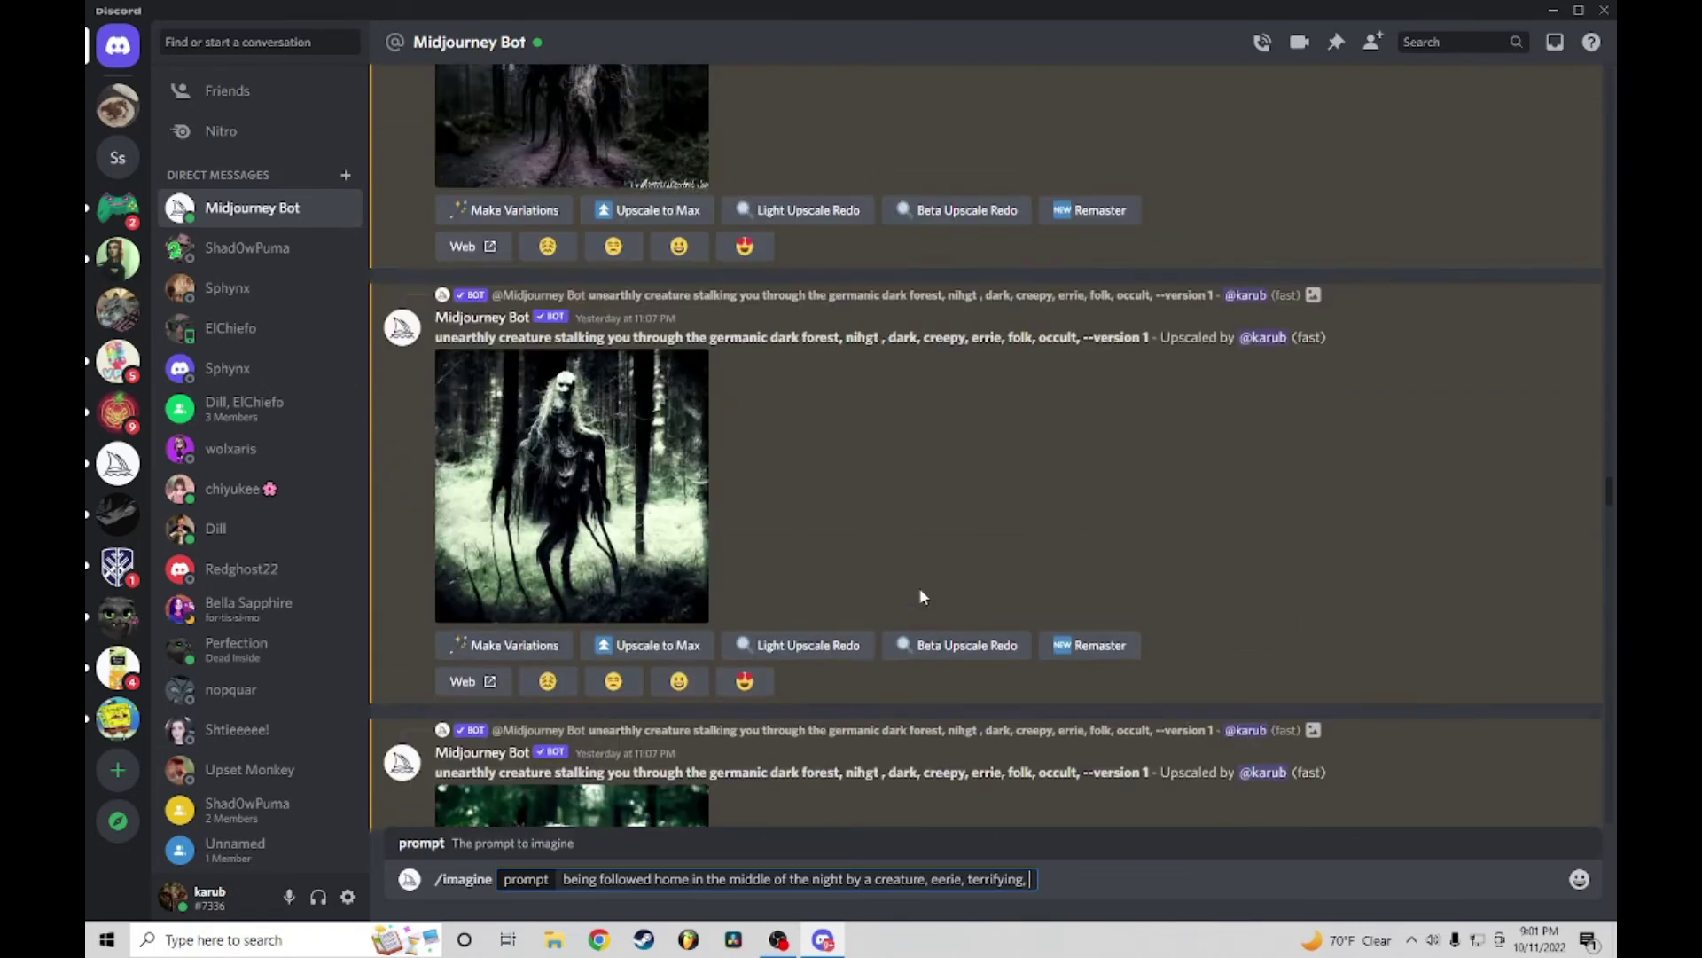
{"action": "scroll", "coordinate": [920, 593], "scroll_direction": "up", "scroll_amount": 5}
{"action": "scroll", "coordinate": [920, 598], "scroll_direction": "up", "scroll_amount": 5}
{"action": "scroll", "coordinate": [919, 594], "scroll_direction": "up", "scroll_amount": 2}
{"action": "scroll", "coordinate": [920, 593], "scroll_direction": "up", "scroll_amount": 5}
{"action": "scroll", "coordinate": [919, 594], "scroll_direction": "up", "scroll_amount": 5}
{"action": "scroll", "coordinate": [918, 602], "scroll_direction": "up", "scroll_amount": 5}
{"action": "scroll", "coordinate": [920, 601], "scroll_direction": "up", "scroll_amount": 5}
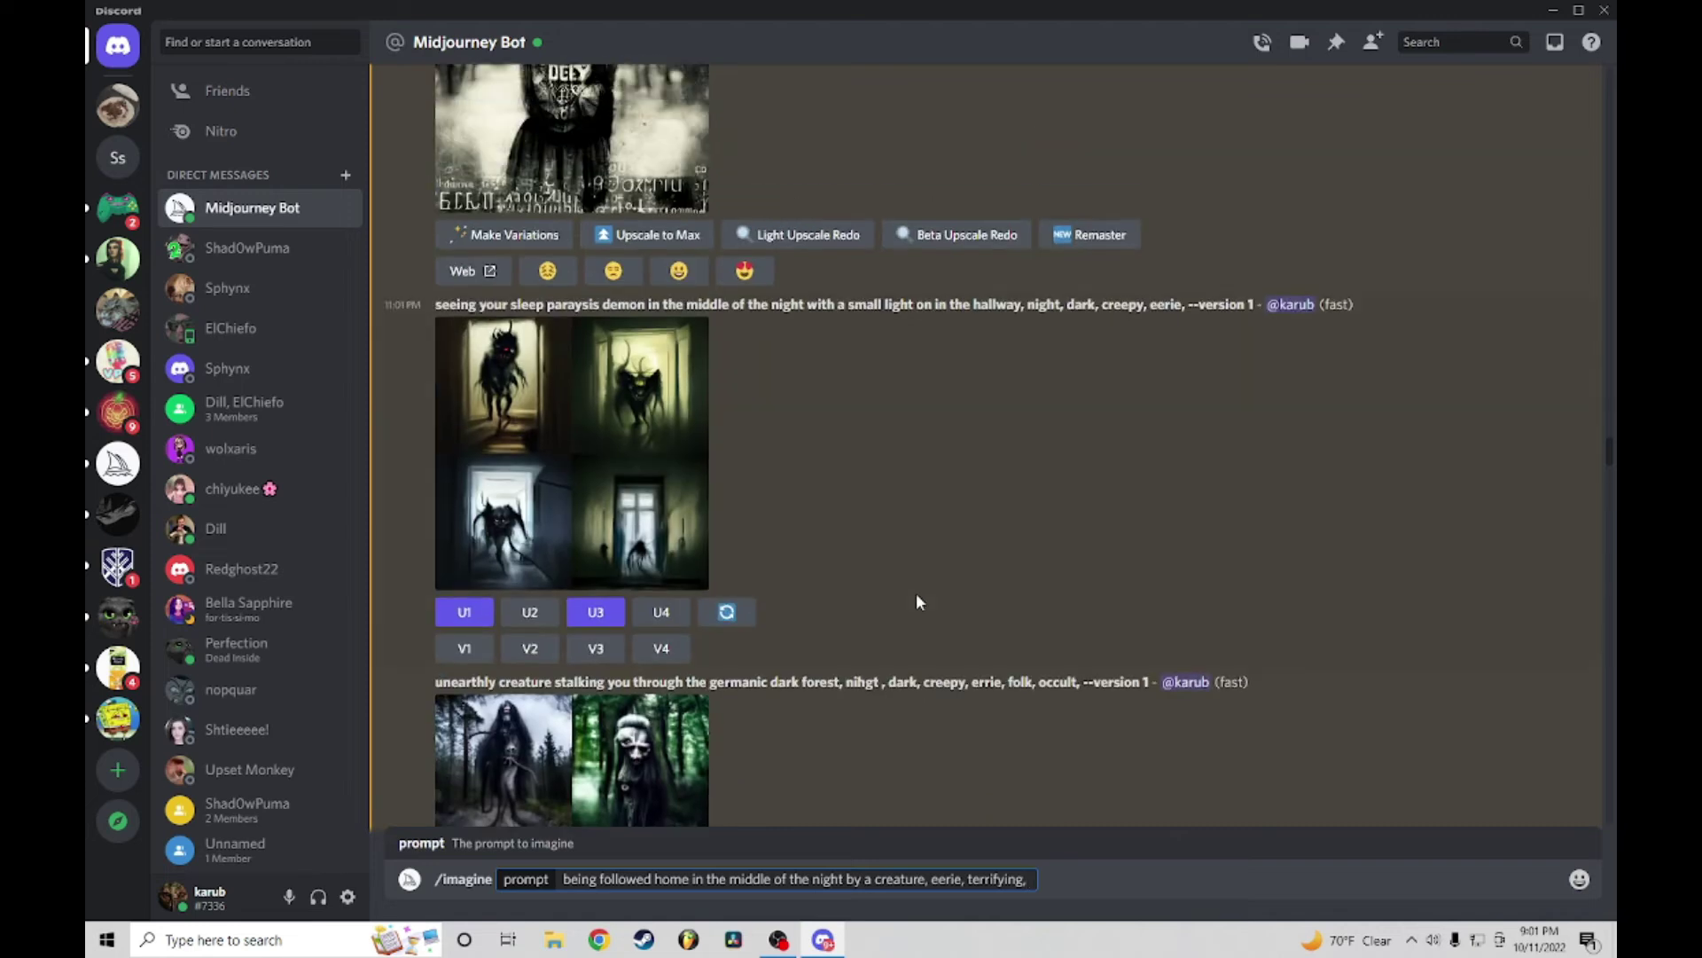
{"action": "scroll", "coordinate": [917, 601], "scroll_direction": "up", "scroll_amount": 3}
{"action": "scroll", "coordinate": [918, 602], "scroll_direction": "up", "scroll_amount": 3}
{"action": "scroll", "coordinate": [917, 595], "scroll_direction": "up", "scroll_amount": 5}
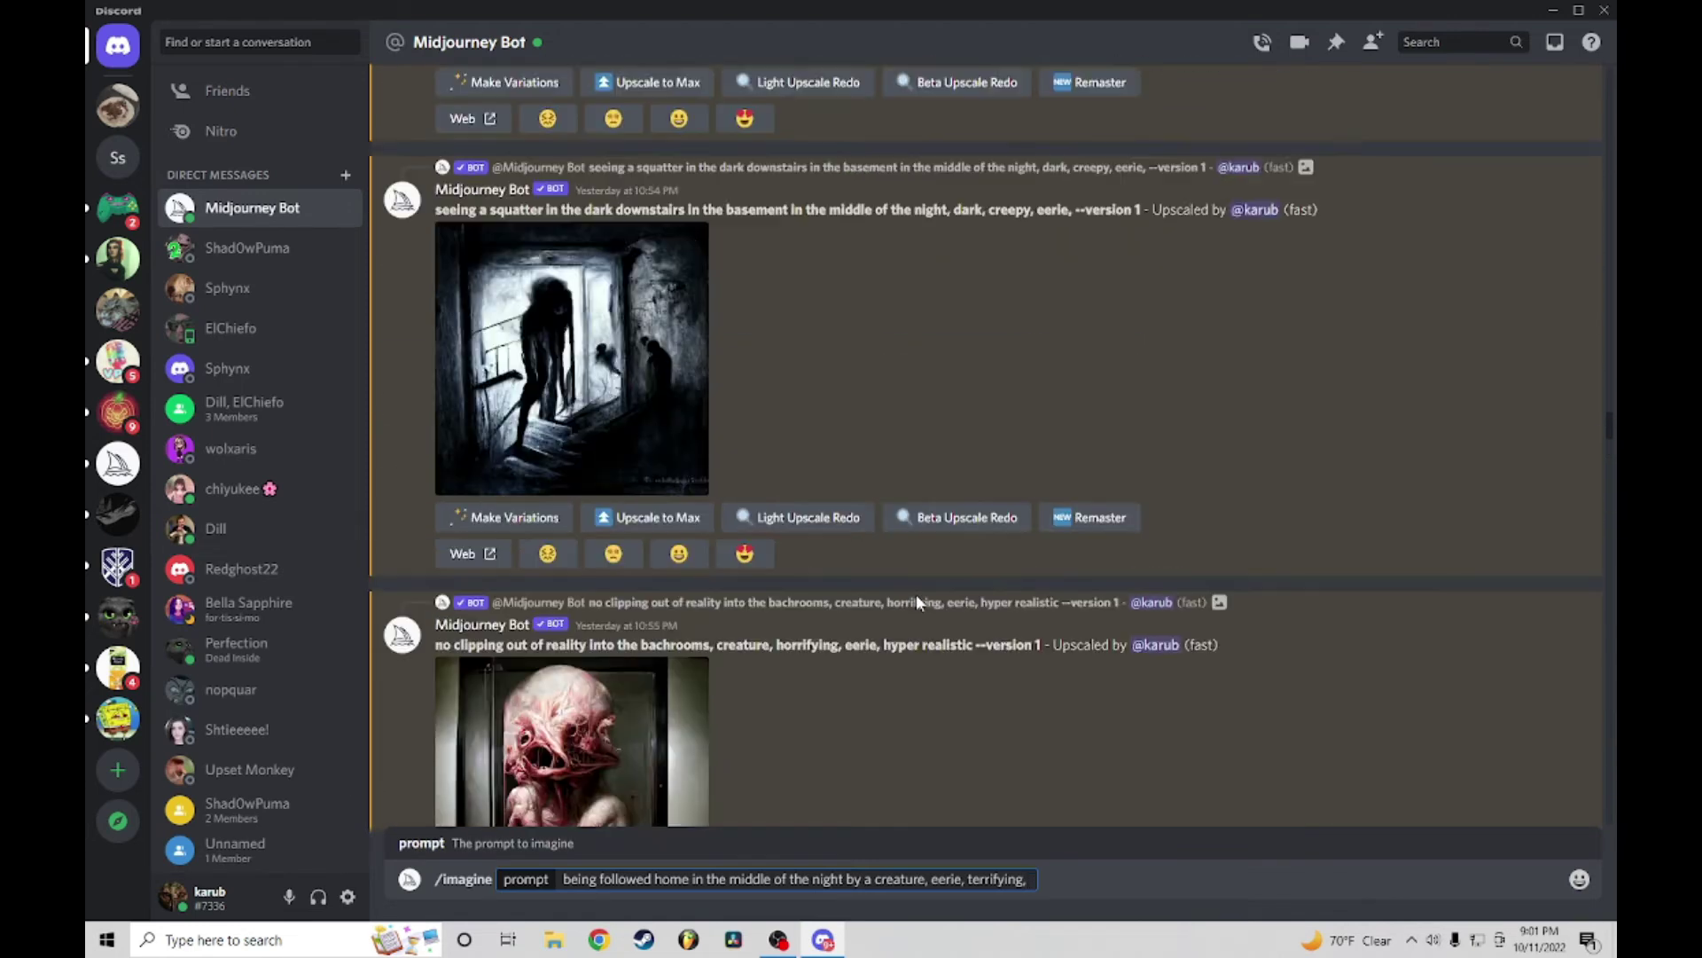
{"action": "scroll", "coordinate": [916, 603], "scroll_direction": "up", "scroll_amount": 4}
{"action": "scroll", "coordinate": [965, 350], "scroll_direction": "down", "scroll_amount": 2}
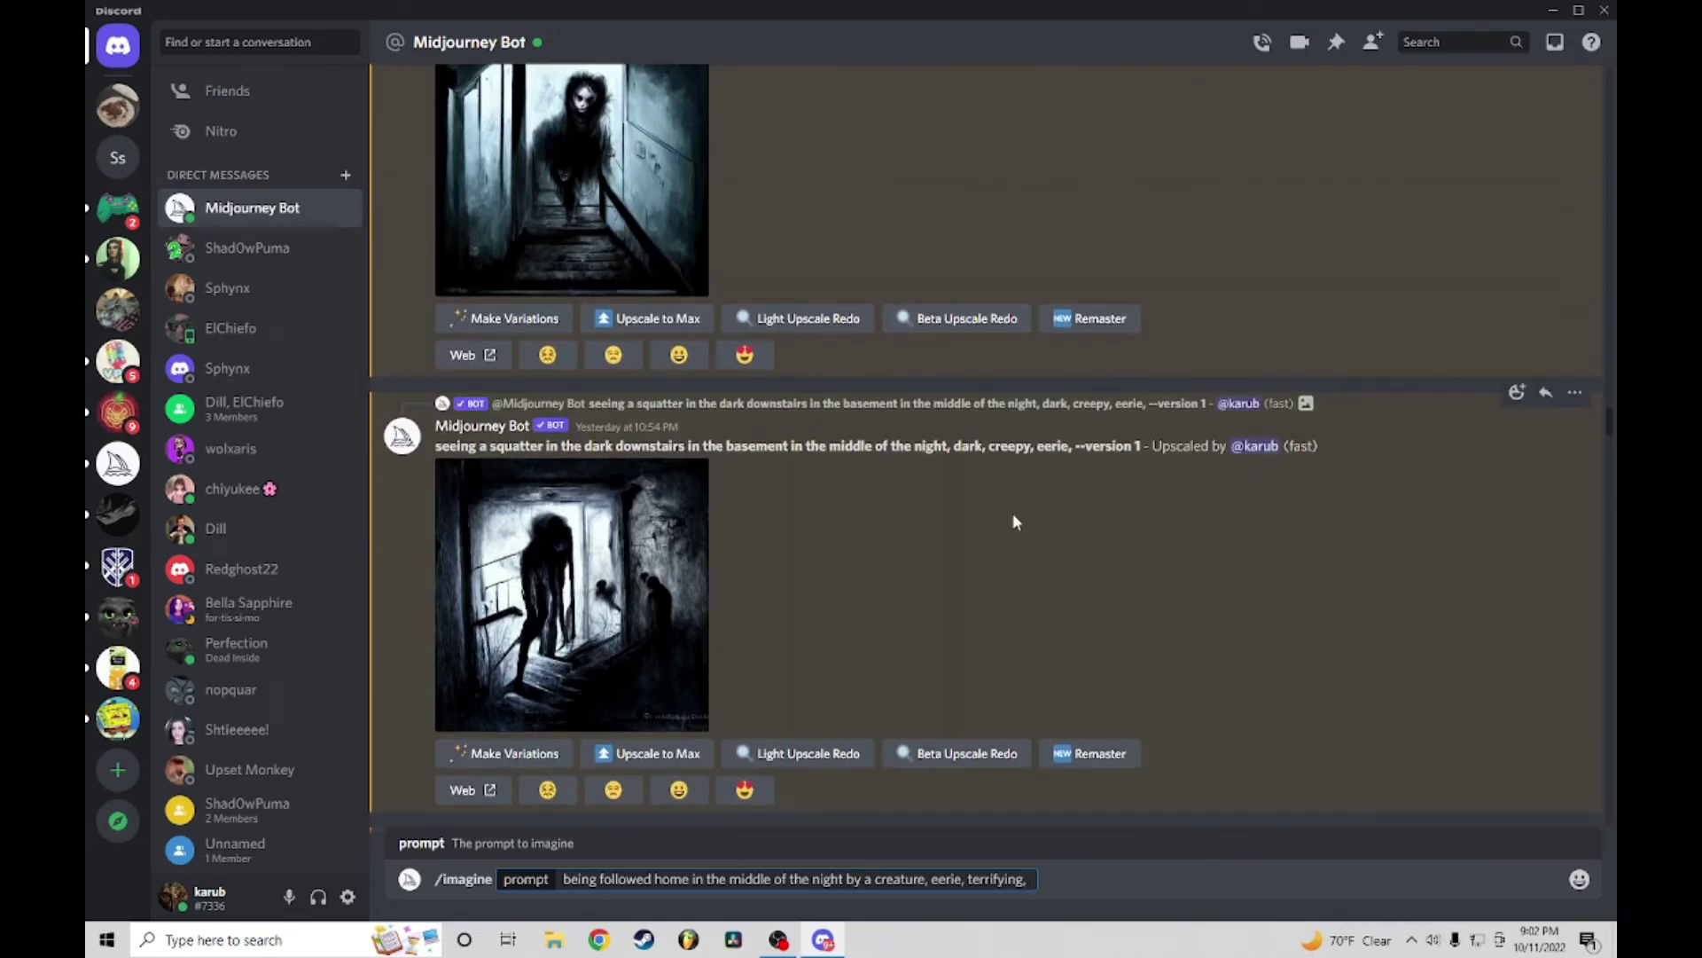
Step: Replace 'eerie, terrifying,' with the squatter prompt's 'dark, creepy, eerie, --version 1' and send it
{"action": "left_click_drag", "start_coordinate": [953, 448], "coordinate": [1141, 449]}
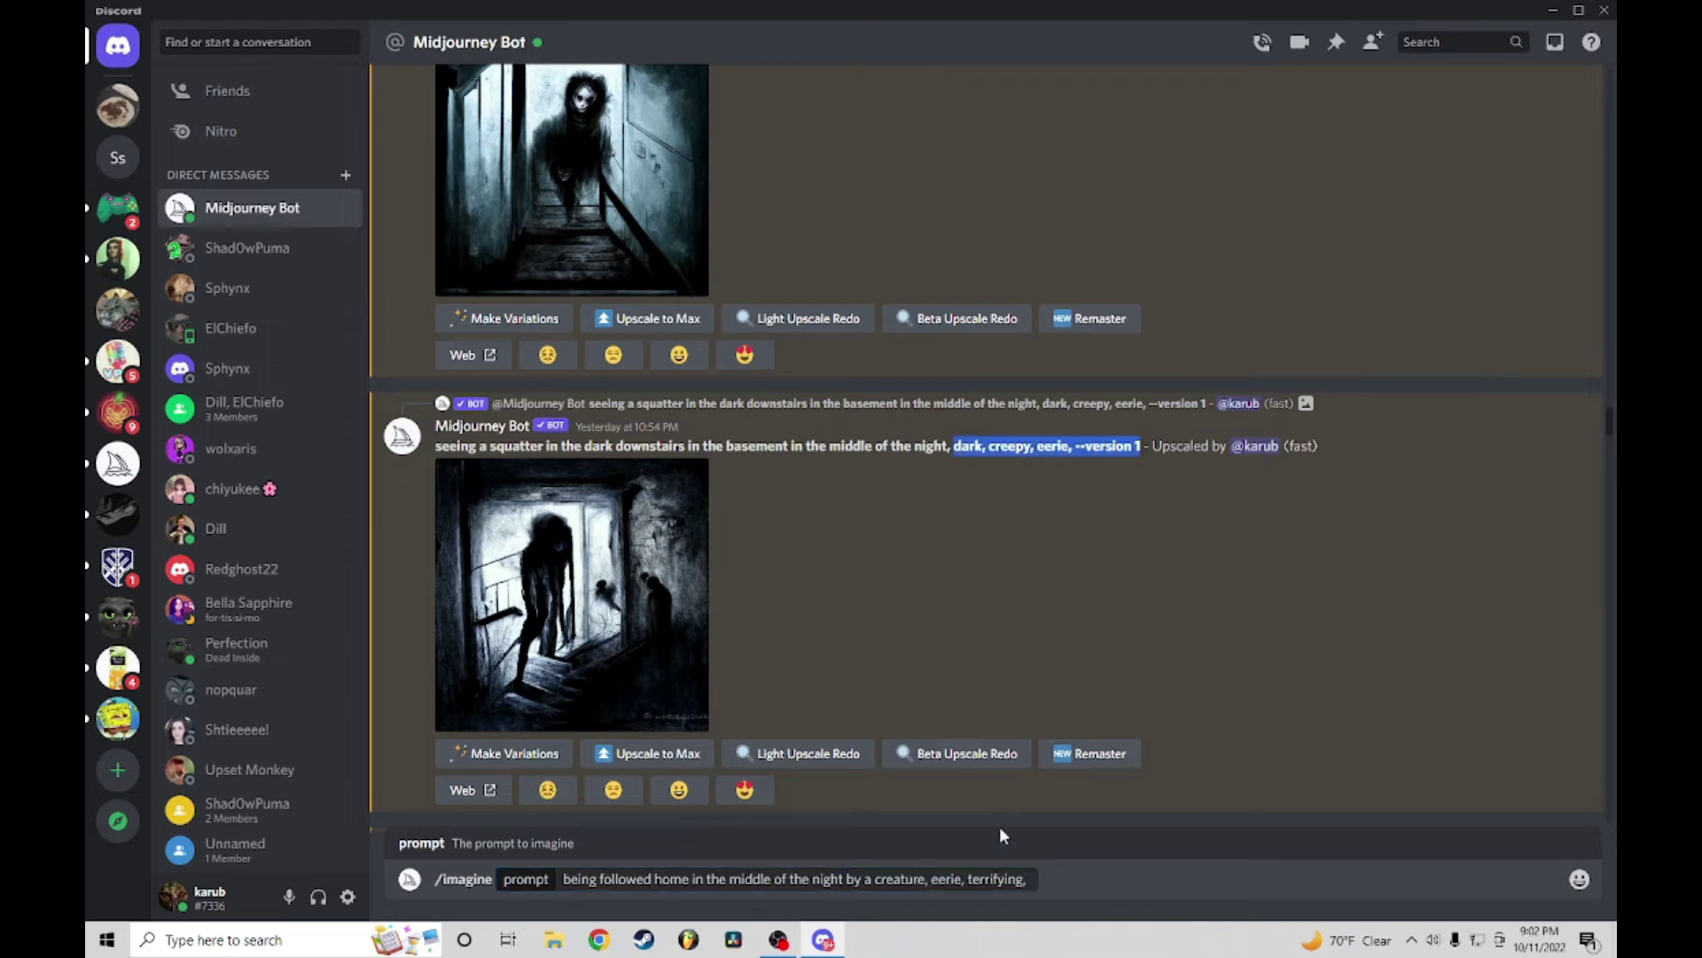
{"action": "left_click", "coordinate": [1028, 879]}
{"action": "key", "text": "ctrl+shift+Left"}
{"action": "key", "text": "ctrl+shift+Left"}
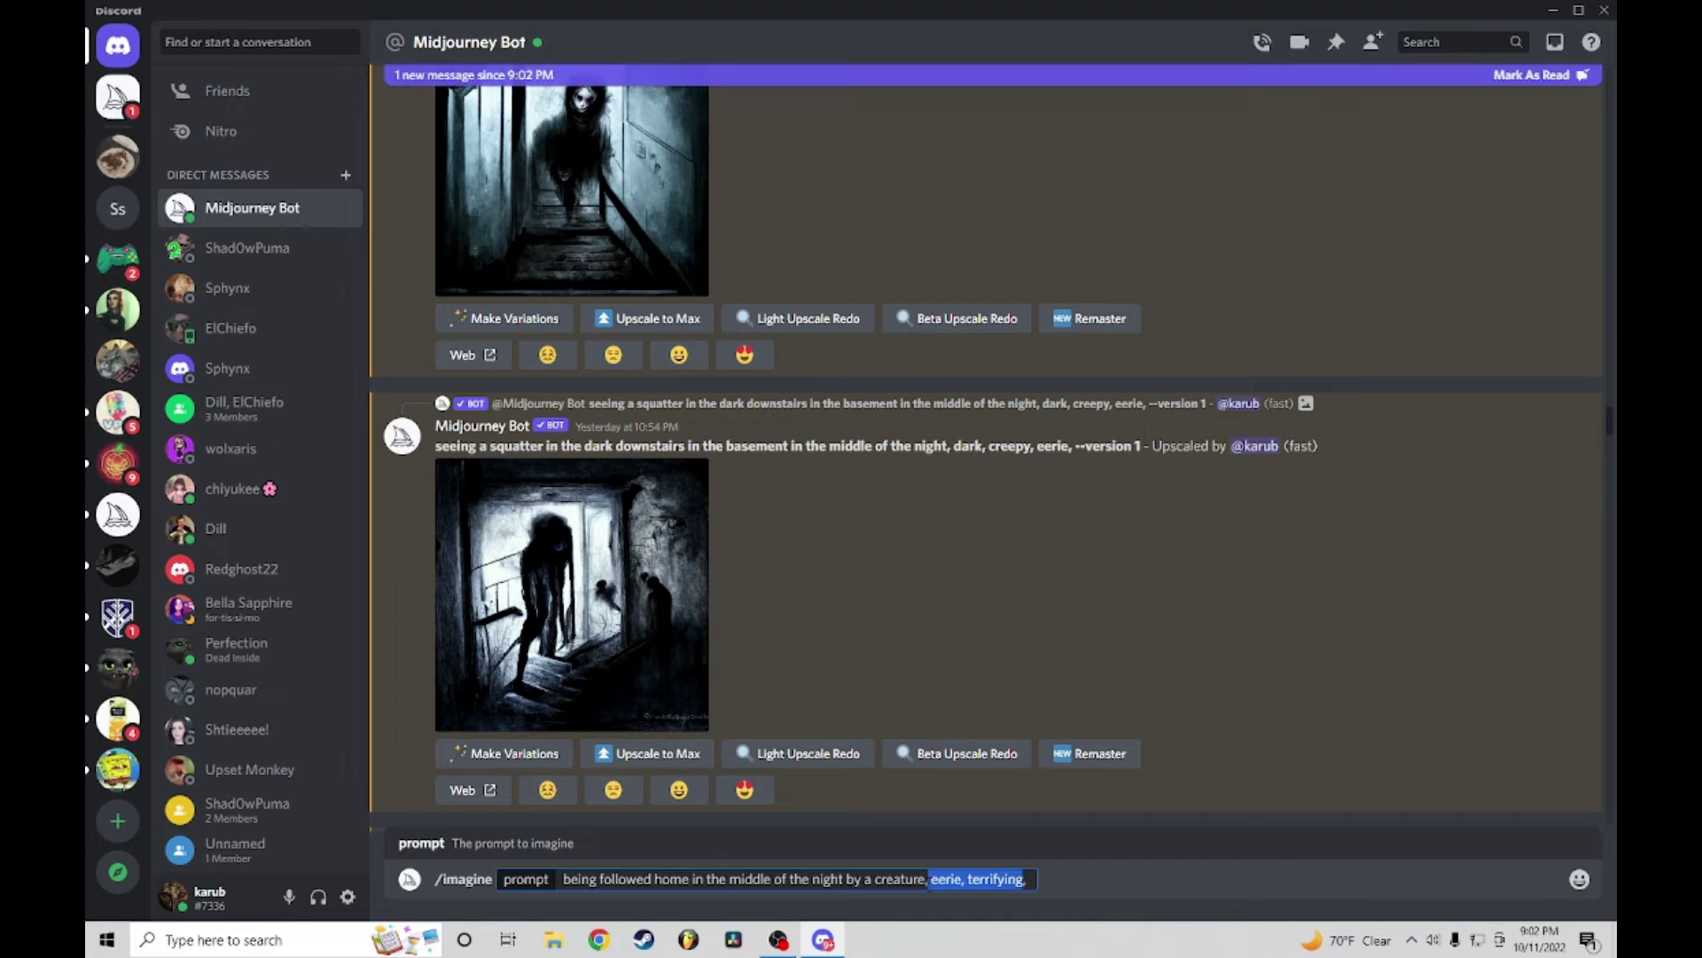
{"action": "type", "text": "dark, creepy, eerie, --version 1,"}
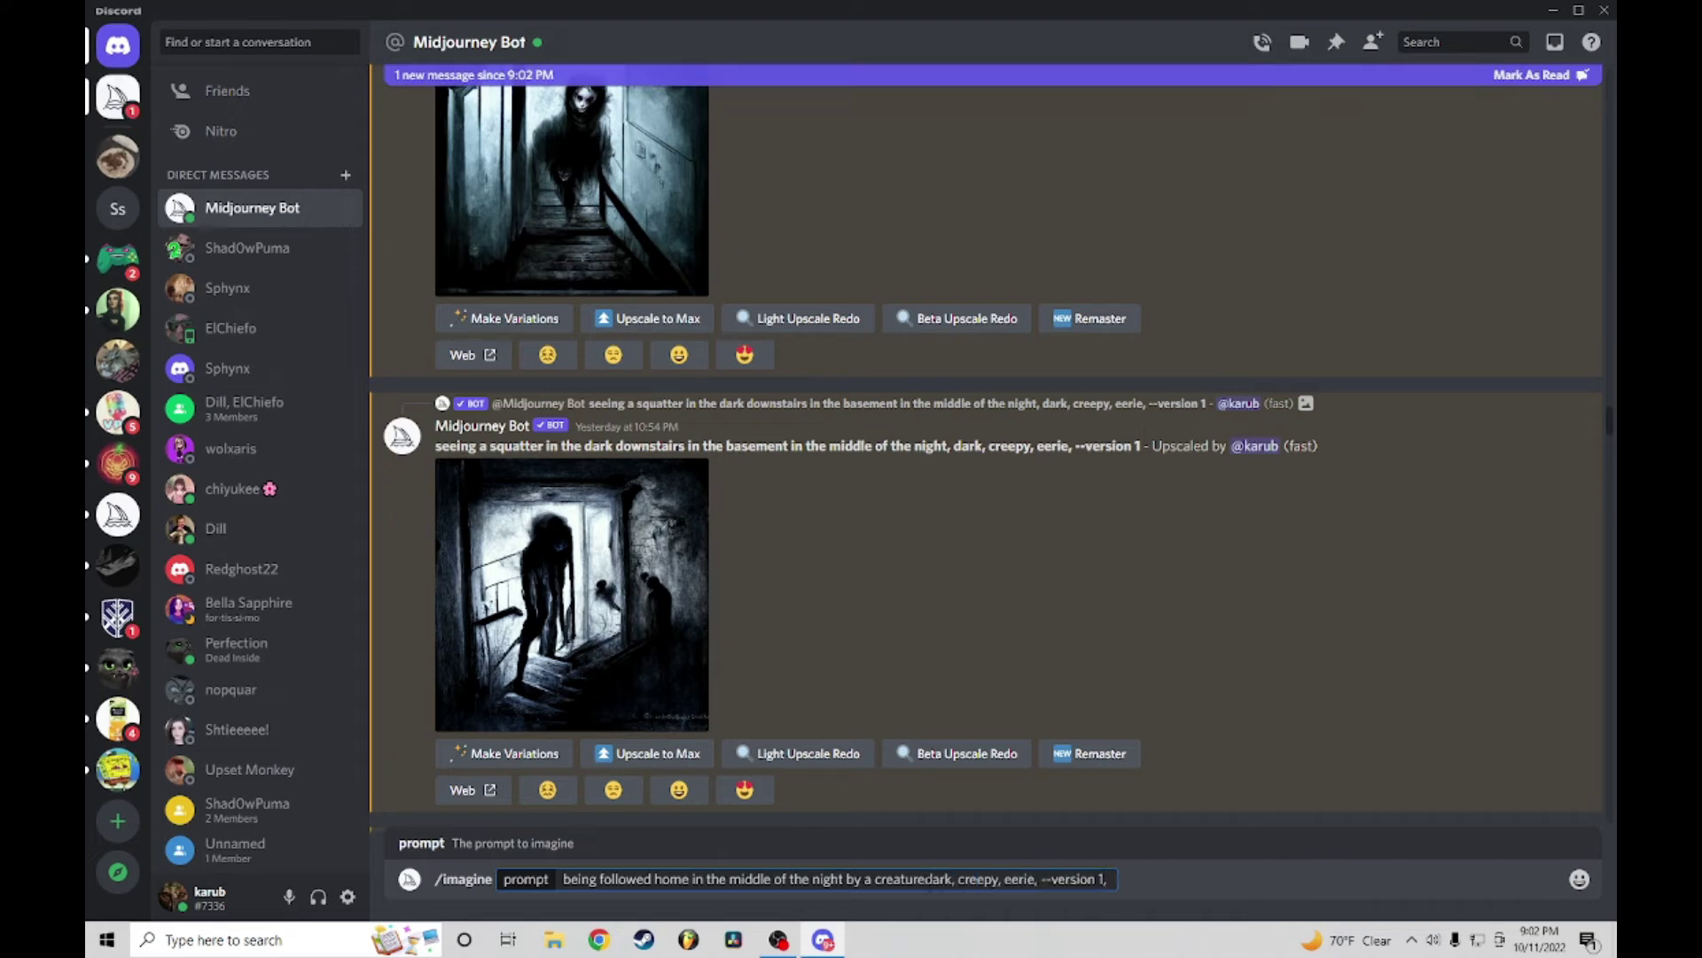
{"action": "type", "text": ","}
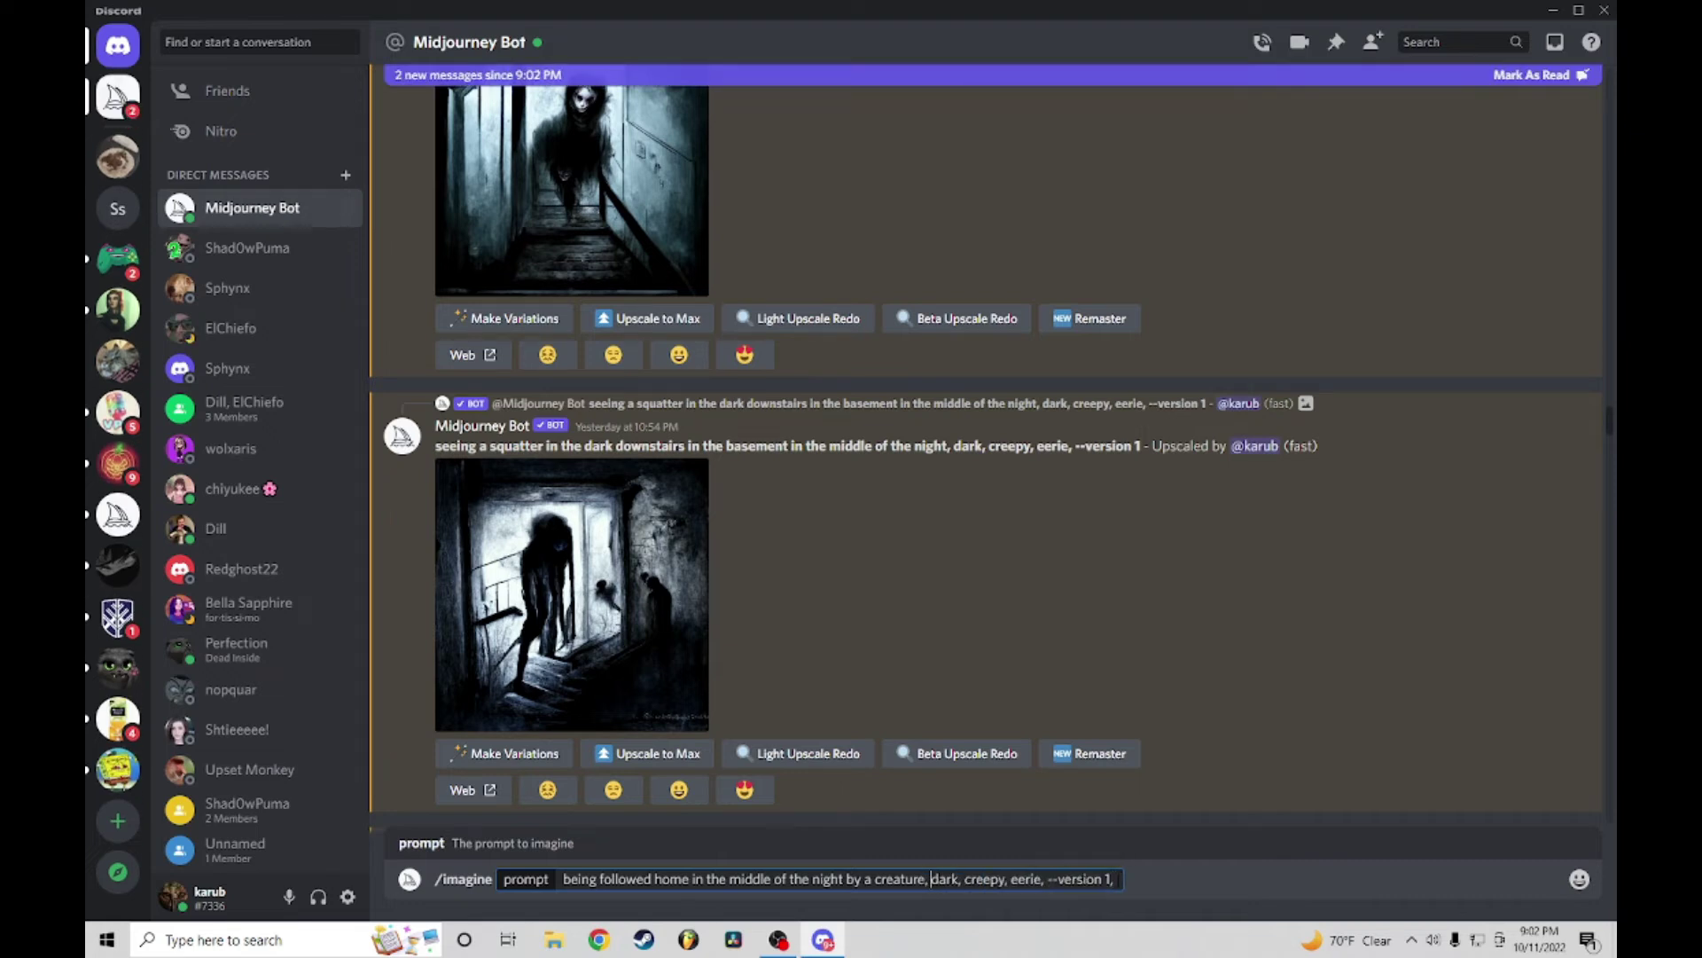
{"action": "key", "text": "BackSpace"}
{"action": "key", "text": "Return"}
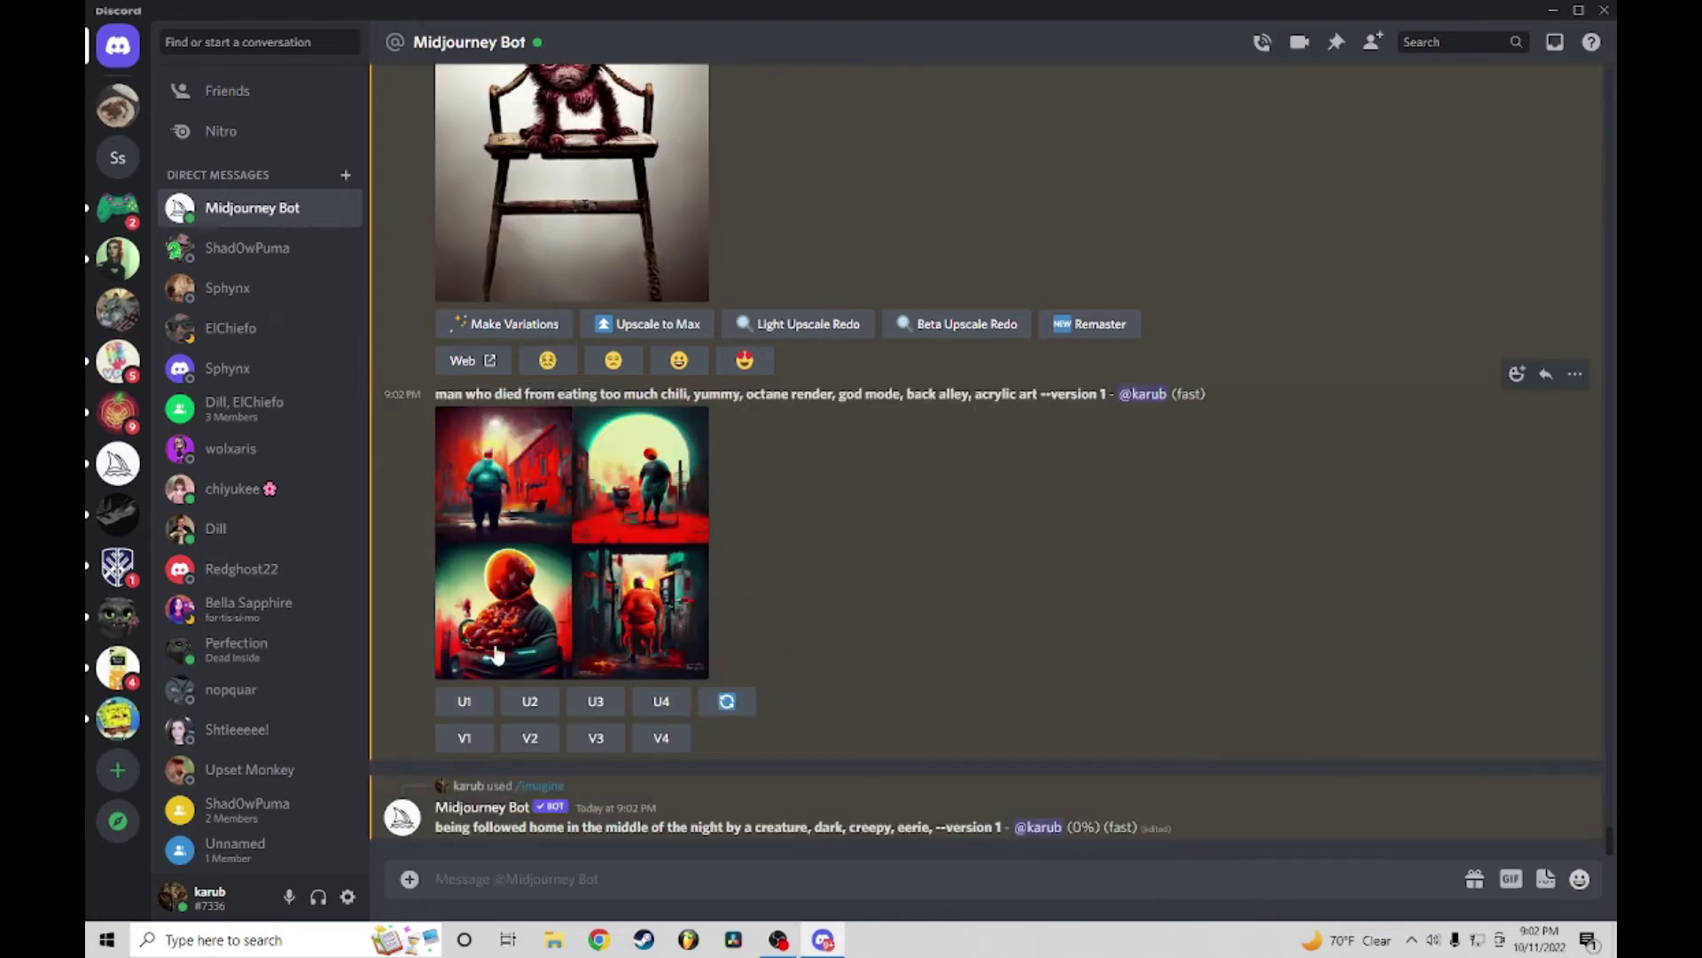
{"action": "mouse_move", "coordinate": [996, 405]}
{"action": "left_click_drag", "start_coordinate": [1046, 395], "coordinate": [741, 410]}
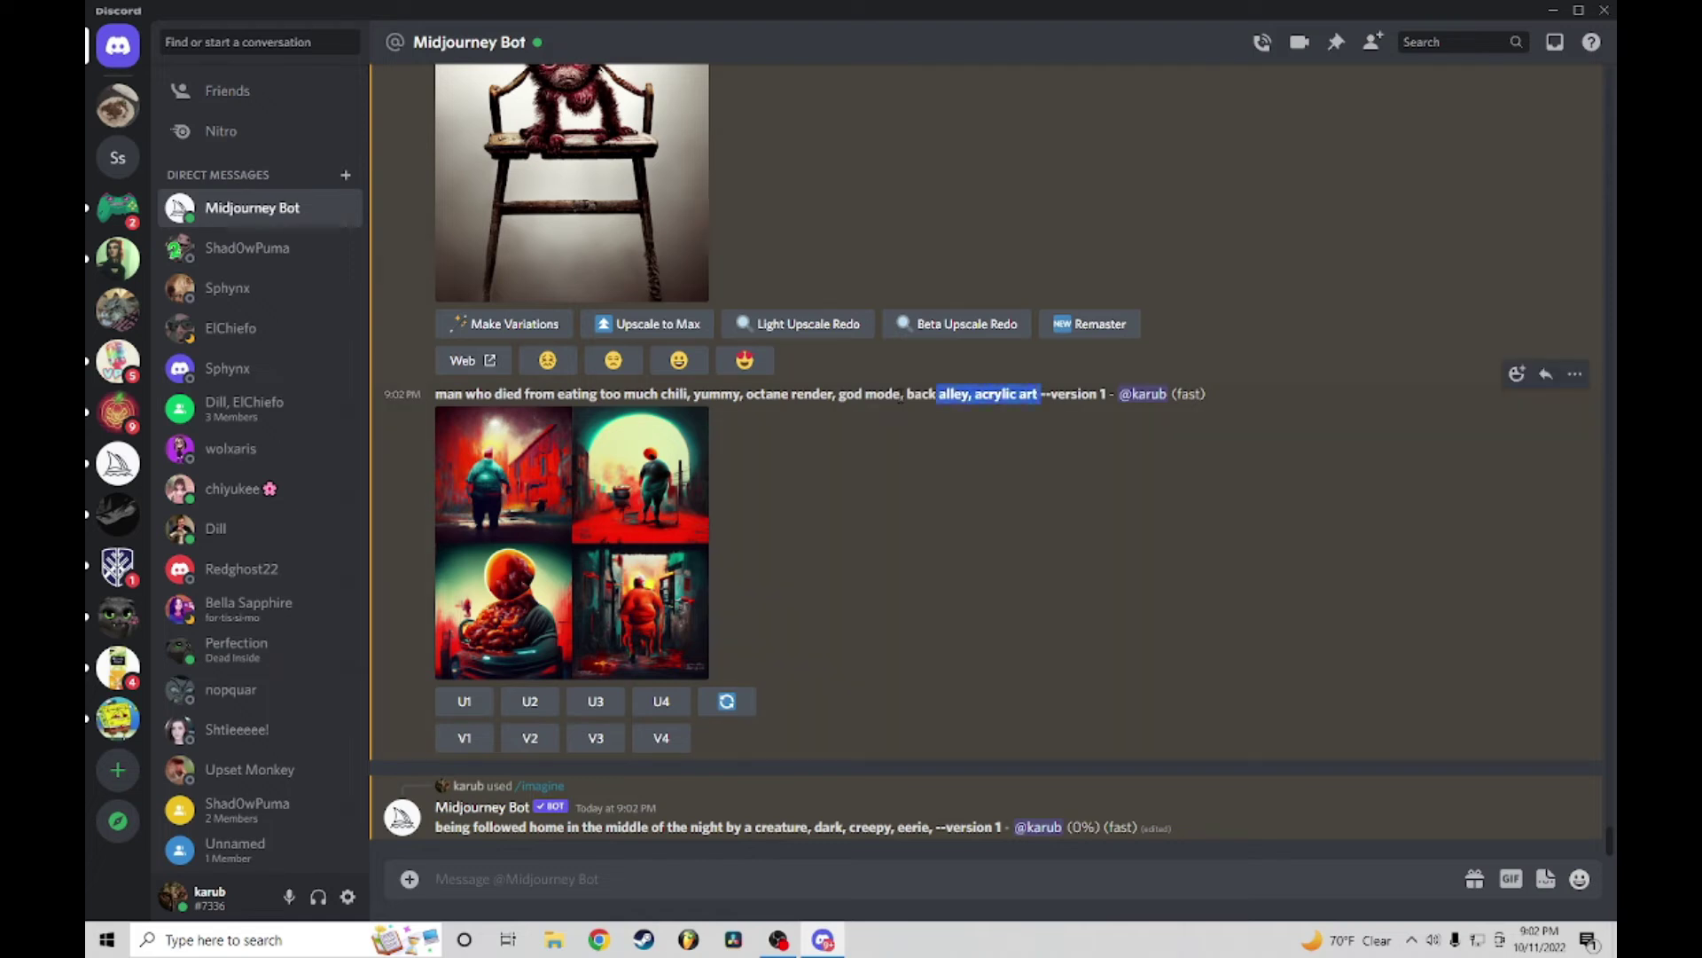
{"action": "left_click", "coordinate": [636, 544]}
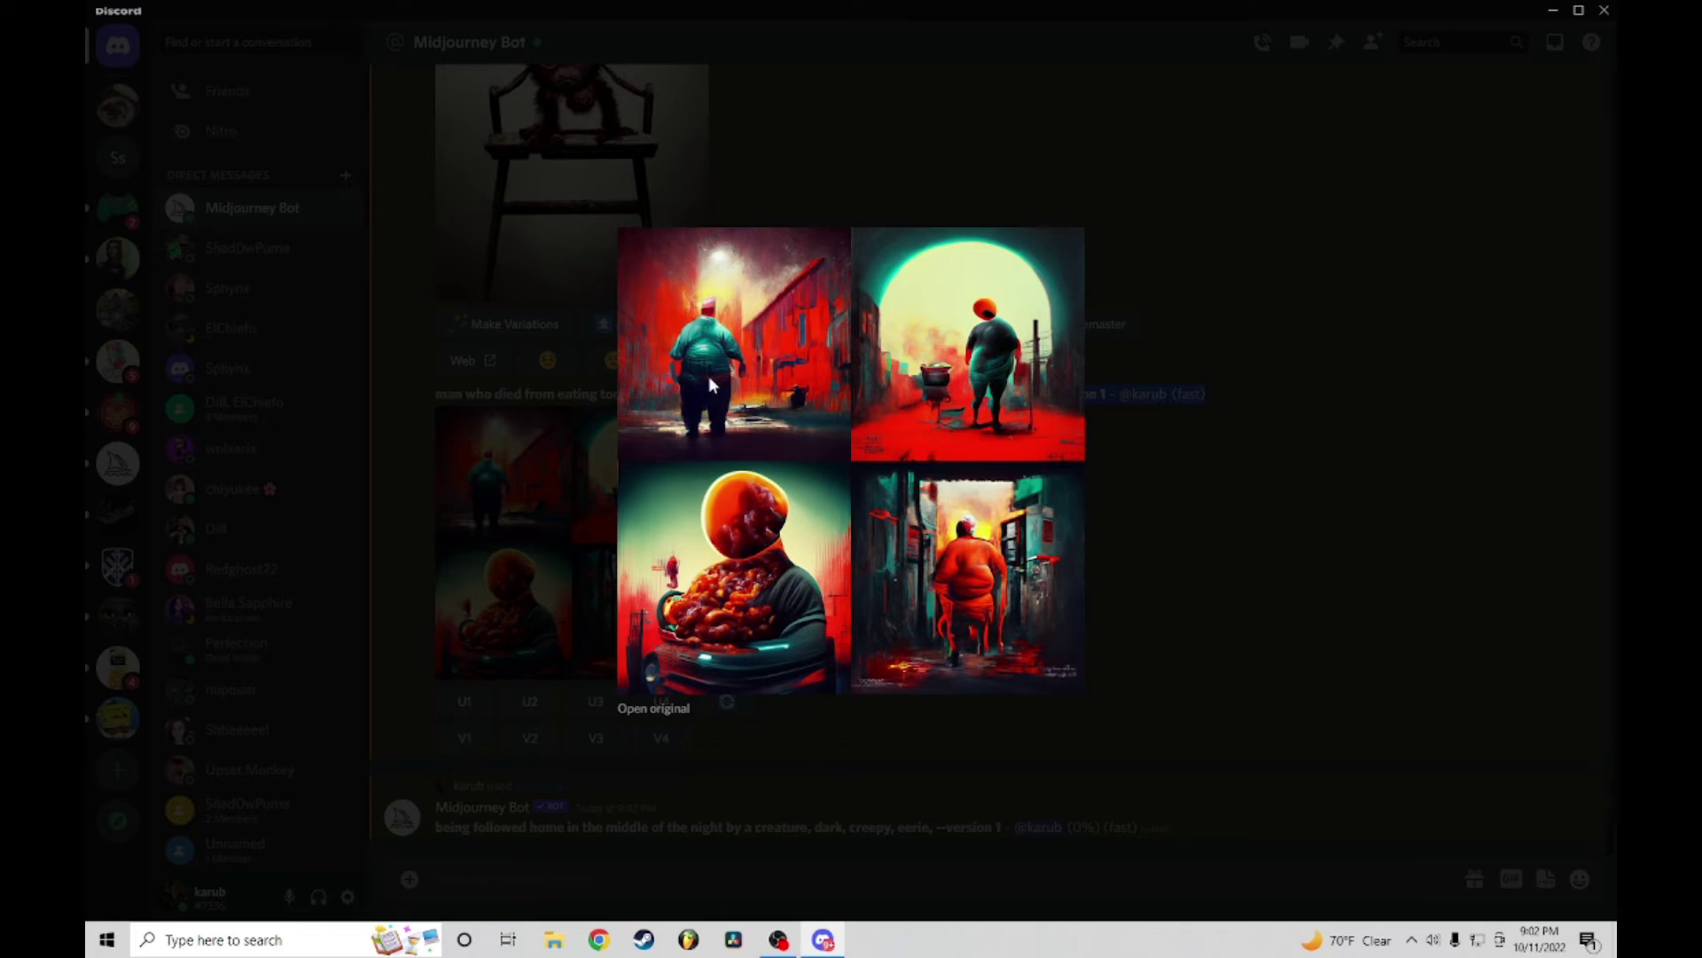
{"action": "left_click", "coordinate": [1160, 422]}
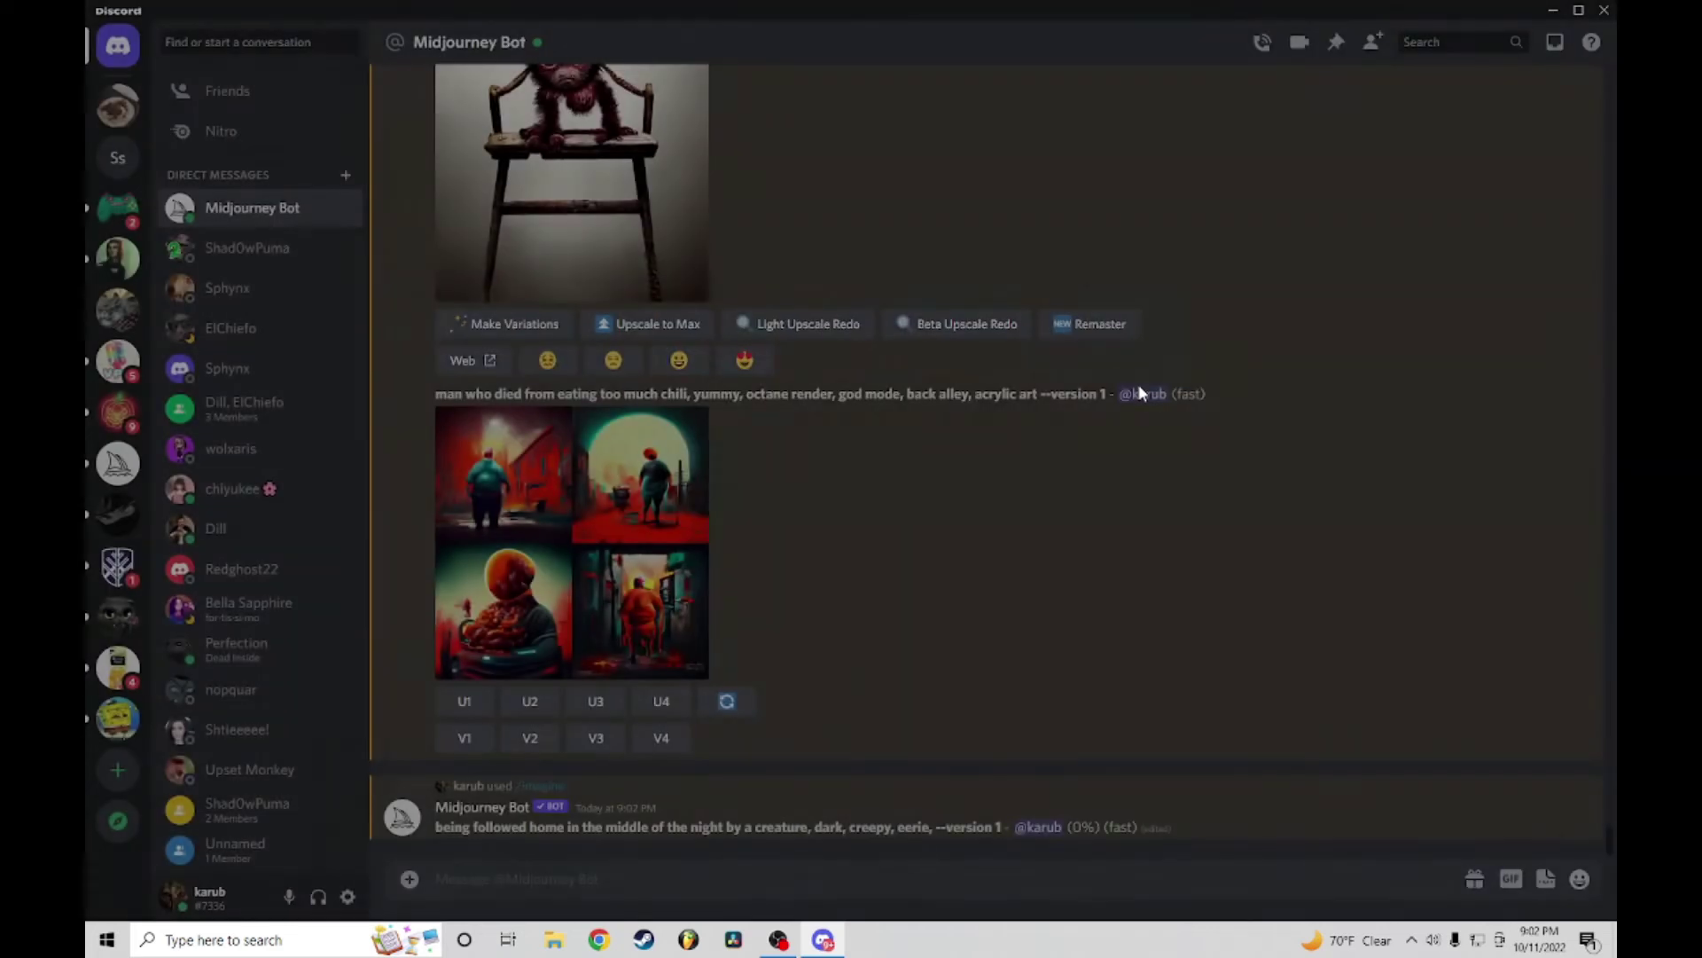
{"action": "scroll", "coordinate": [705, 586], "scroll_direction": "up", "scroll_amount": 3}
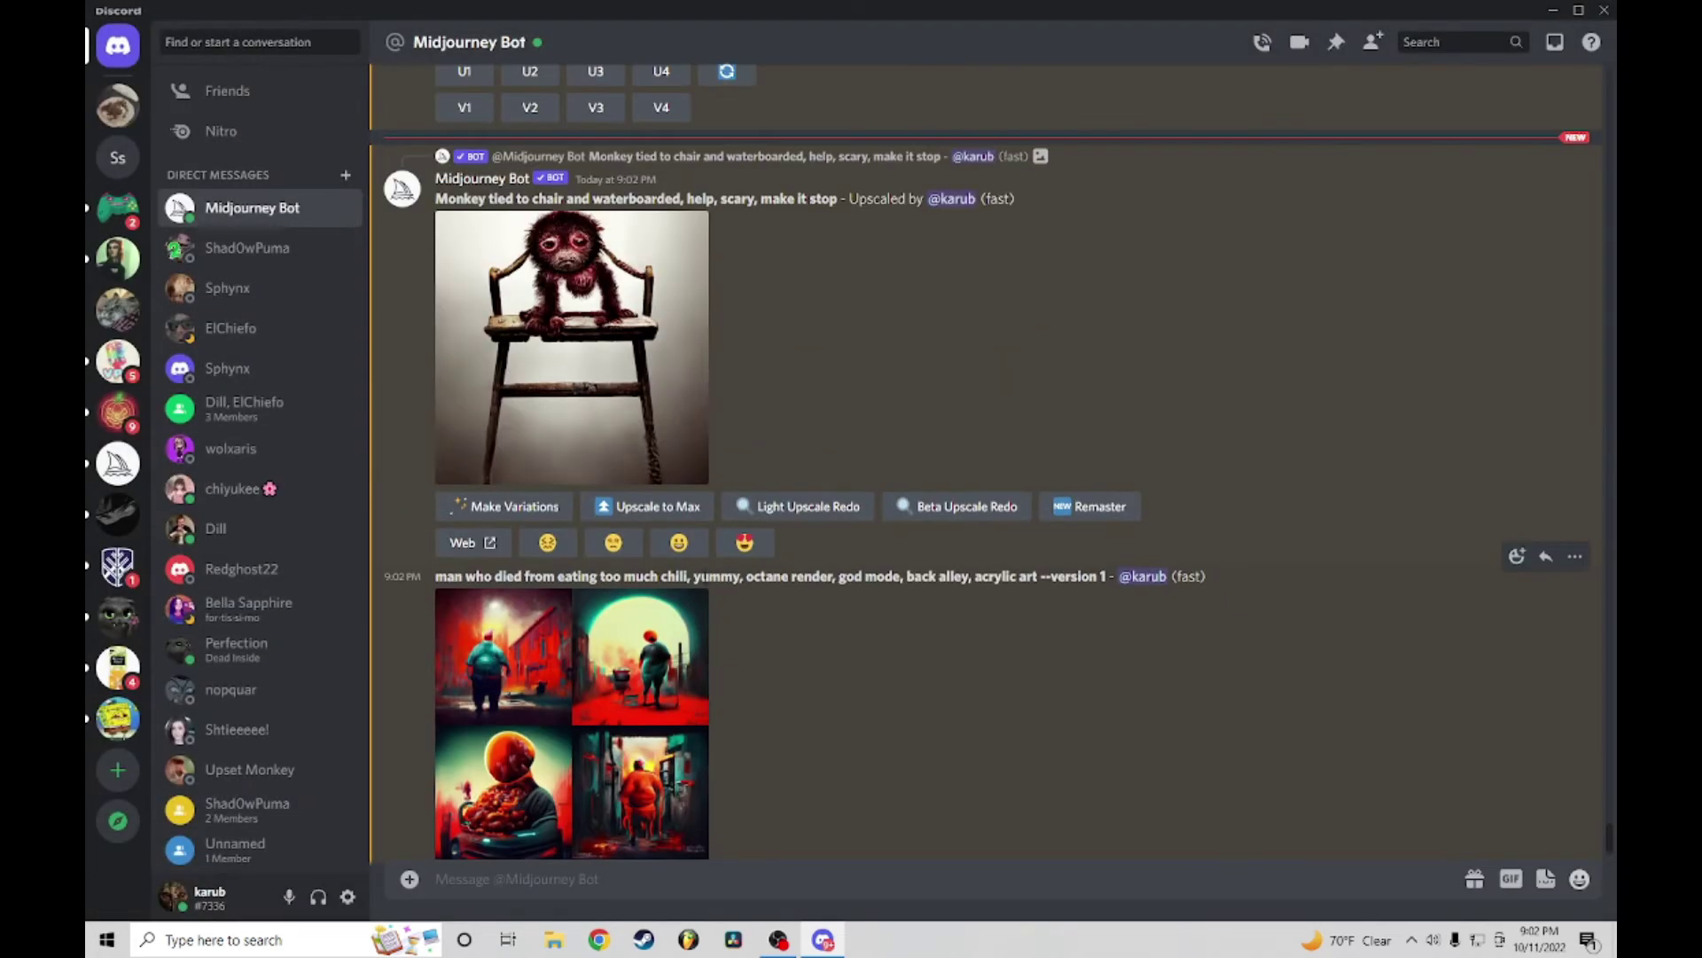
Step: View the monkey-on-chair upscale enlarged, then request its variations and a remaster
{"action": "left_click", "coordinate": [645, 436]}
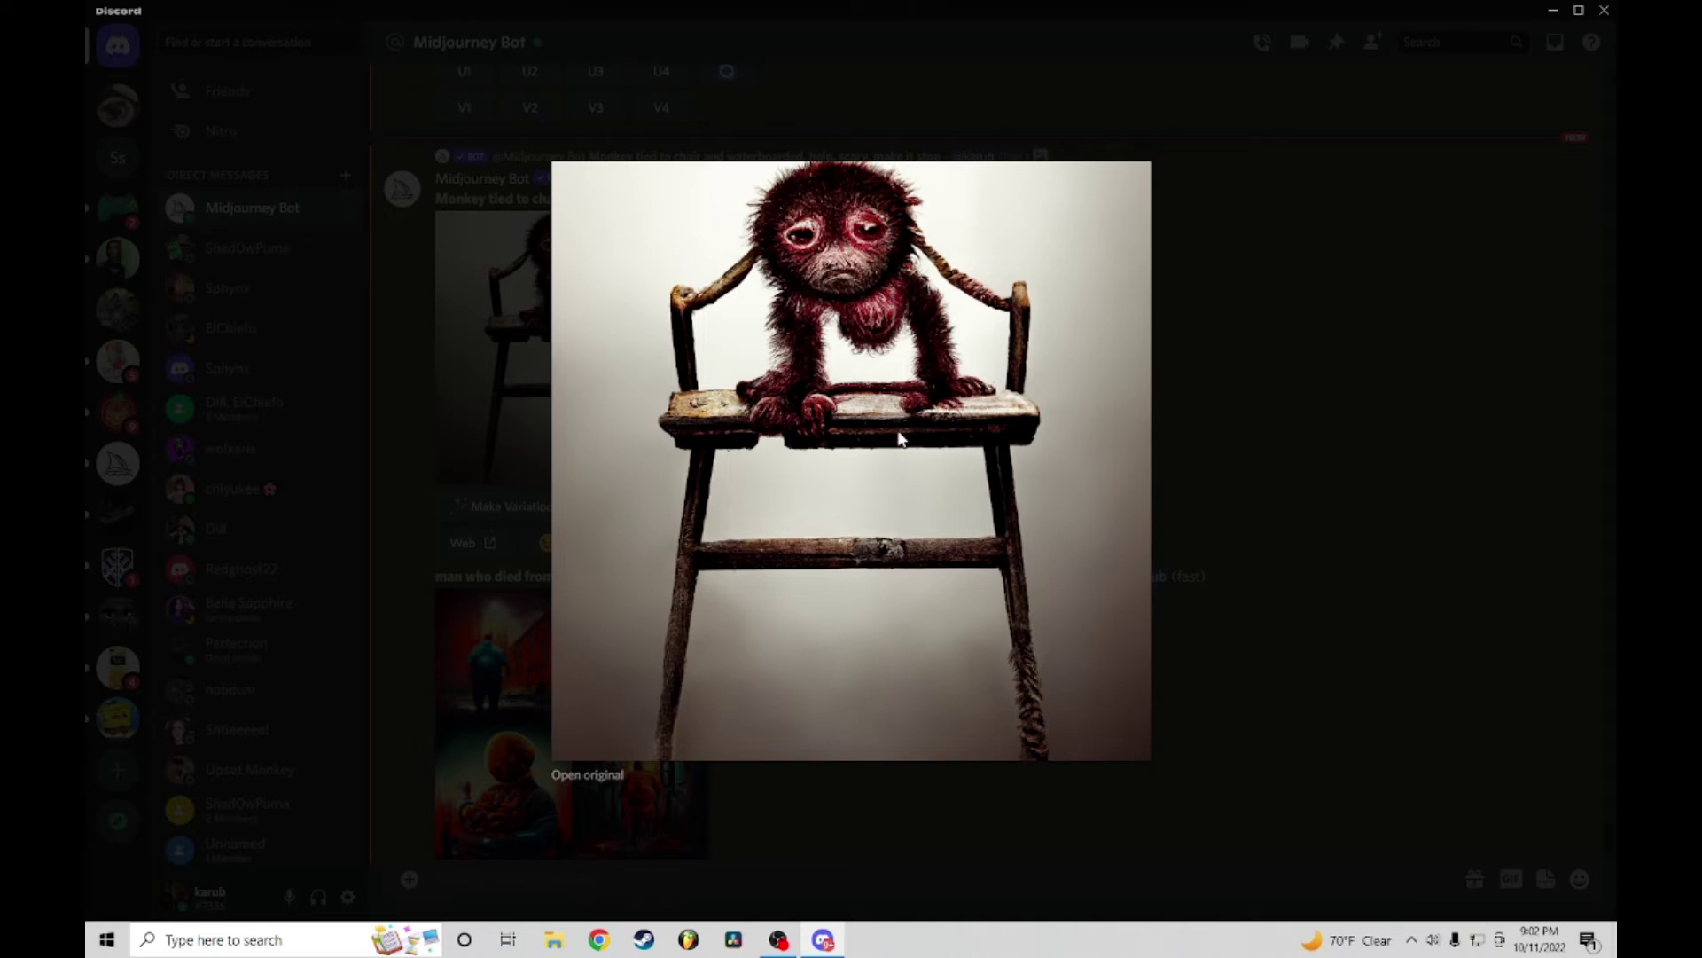
{"action": "left_click", "coordinate": [1222, 392]}
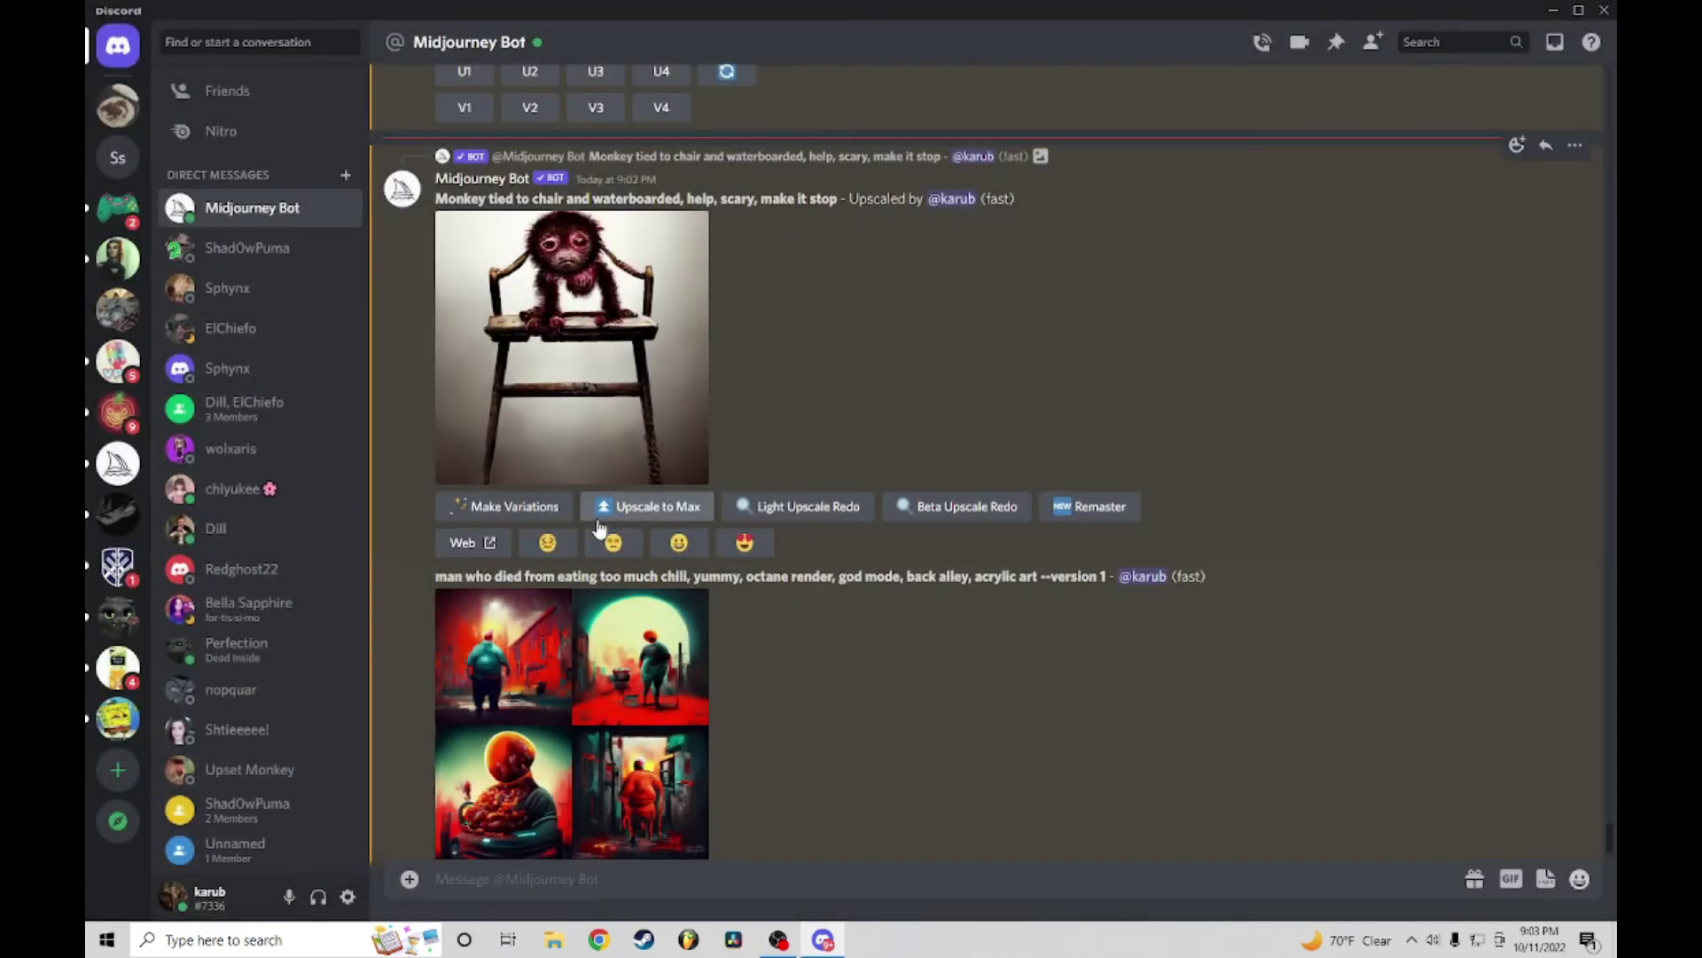
{"action": "left_click", "coordinate": [536, 514]}
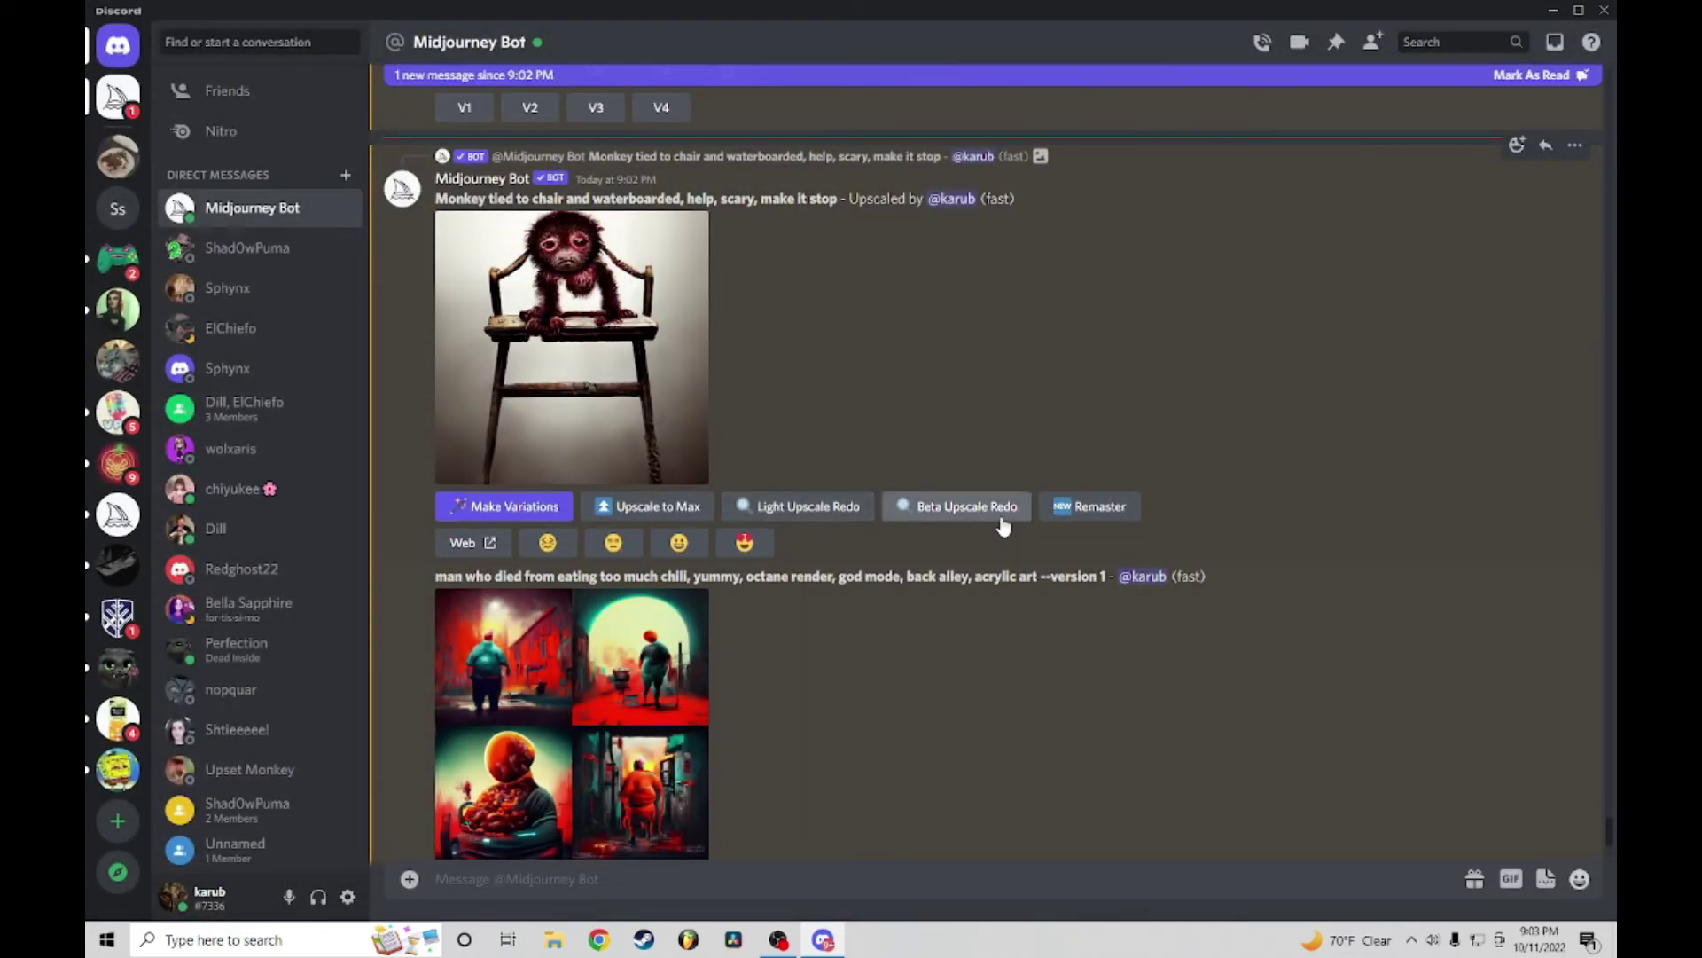
{"action": "left_click", "coordinate": [1091, 517]}
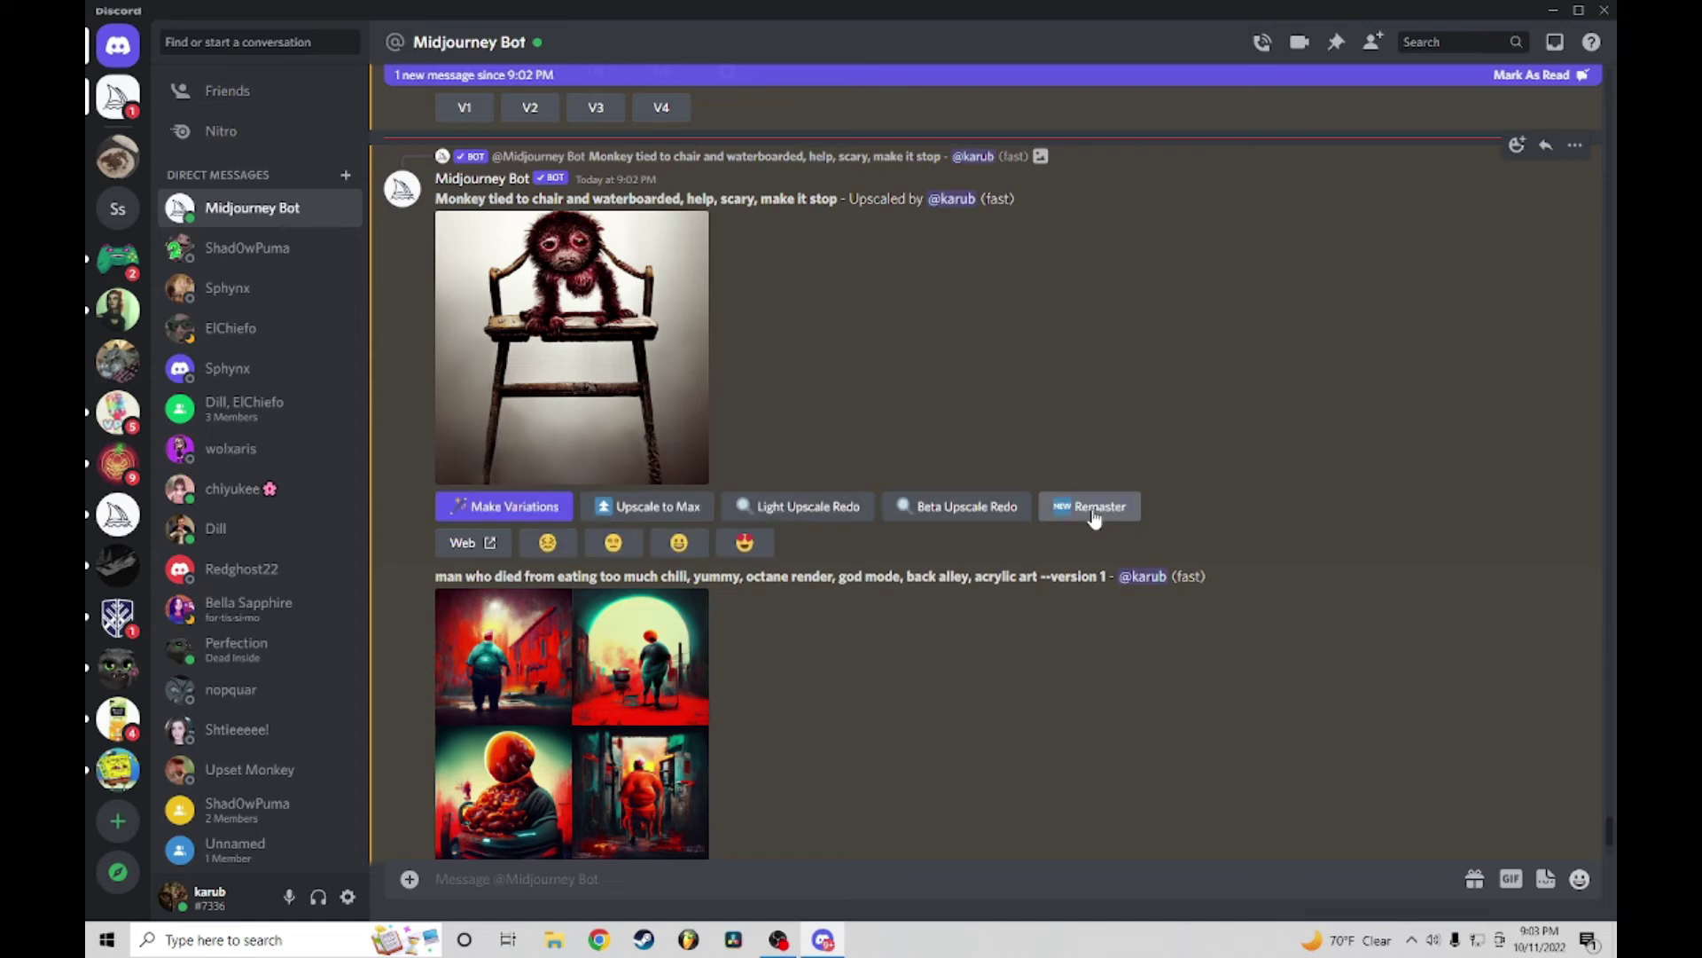
{"action": "scroll", "coordinate": [1279, 511], "scroll_direction": "down", "scroll_amount": 3}
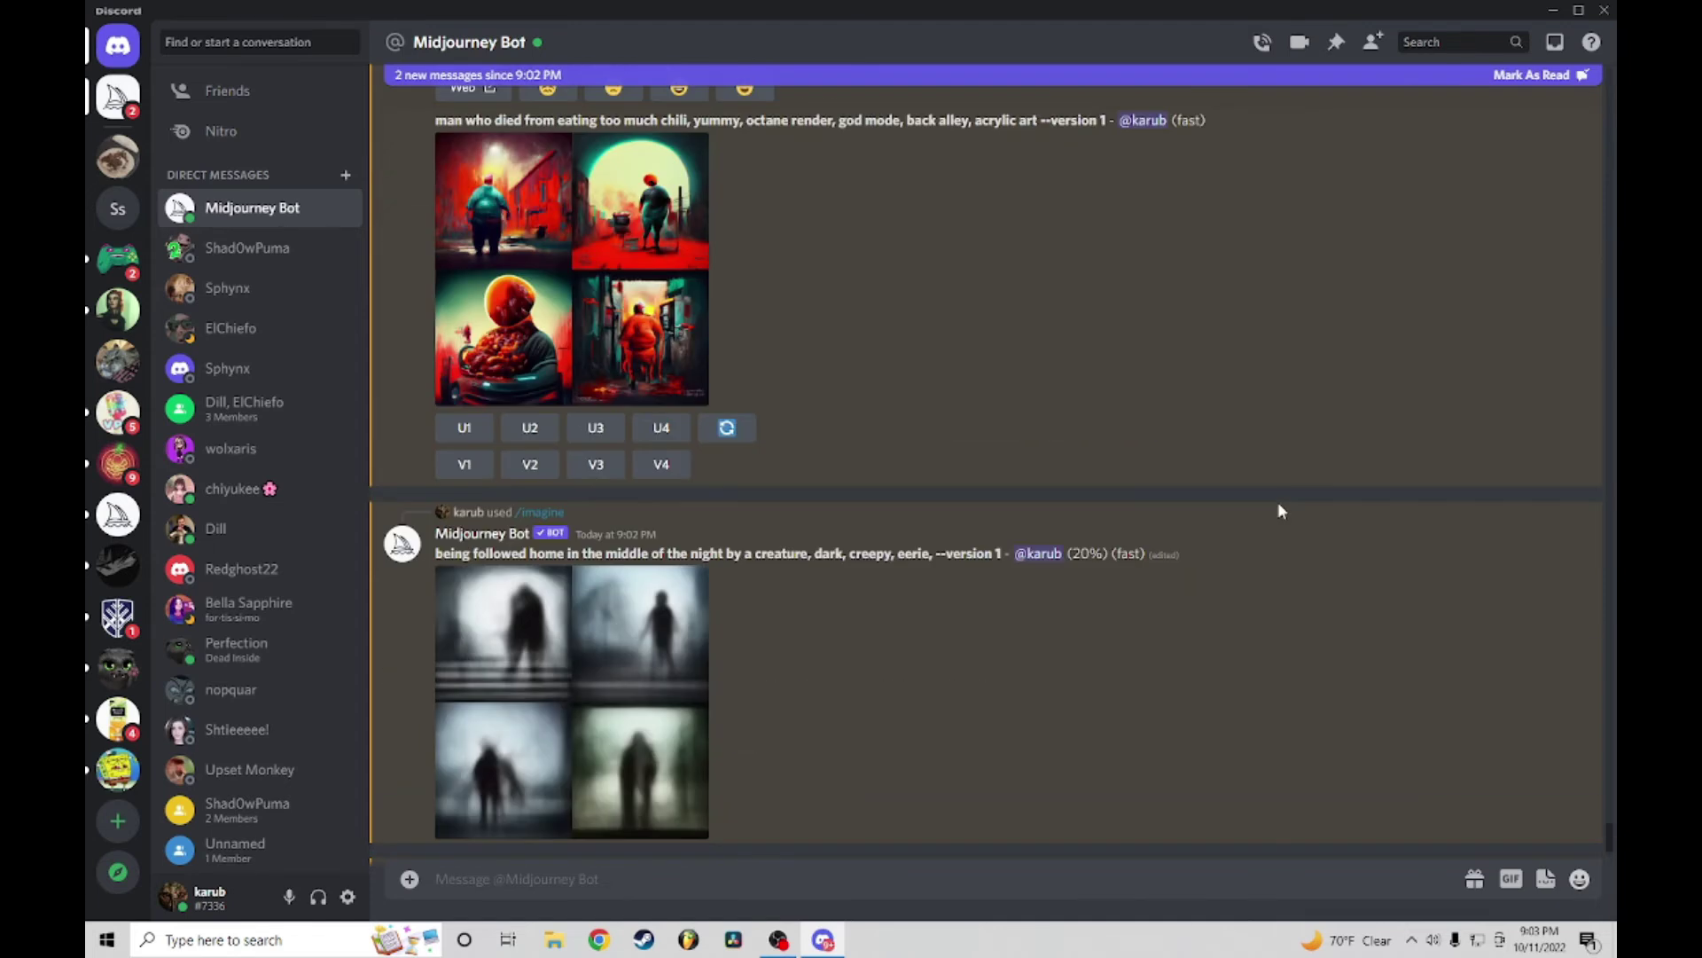
{"action": "scroll", "coordinate": [1278, 511], "scroll_direction": "down", "scroll_amount": 1}
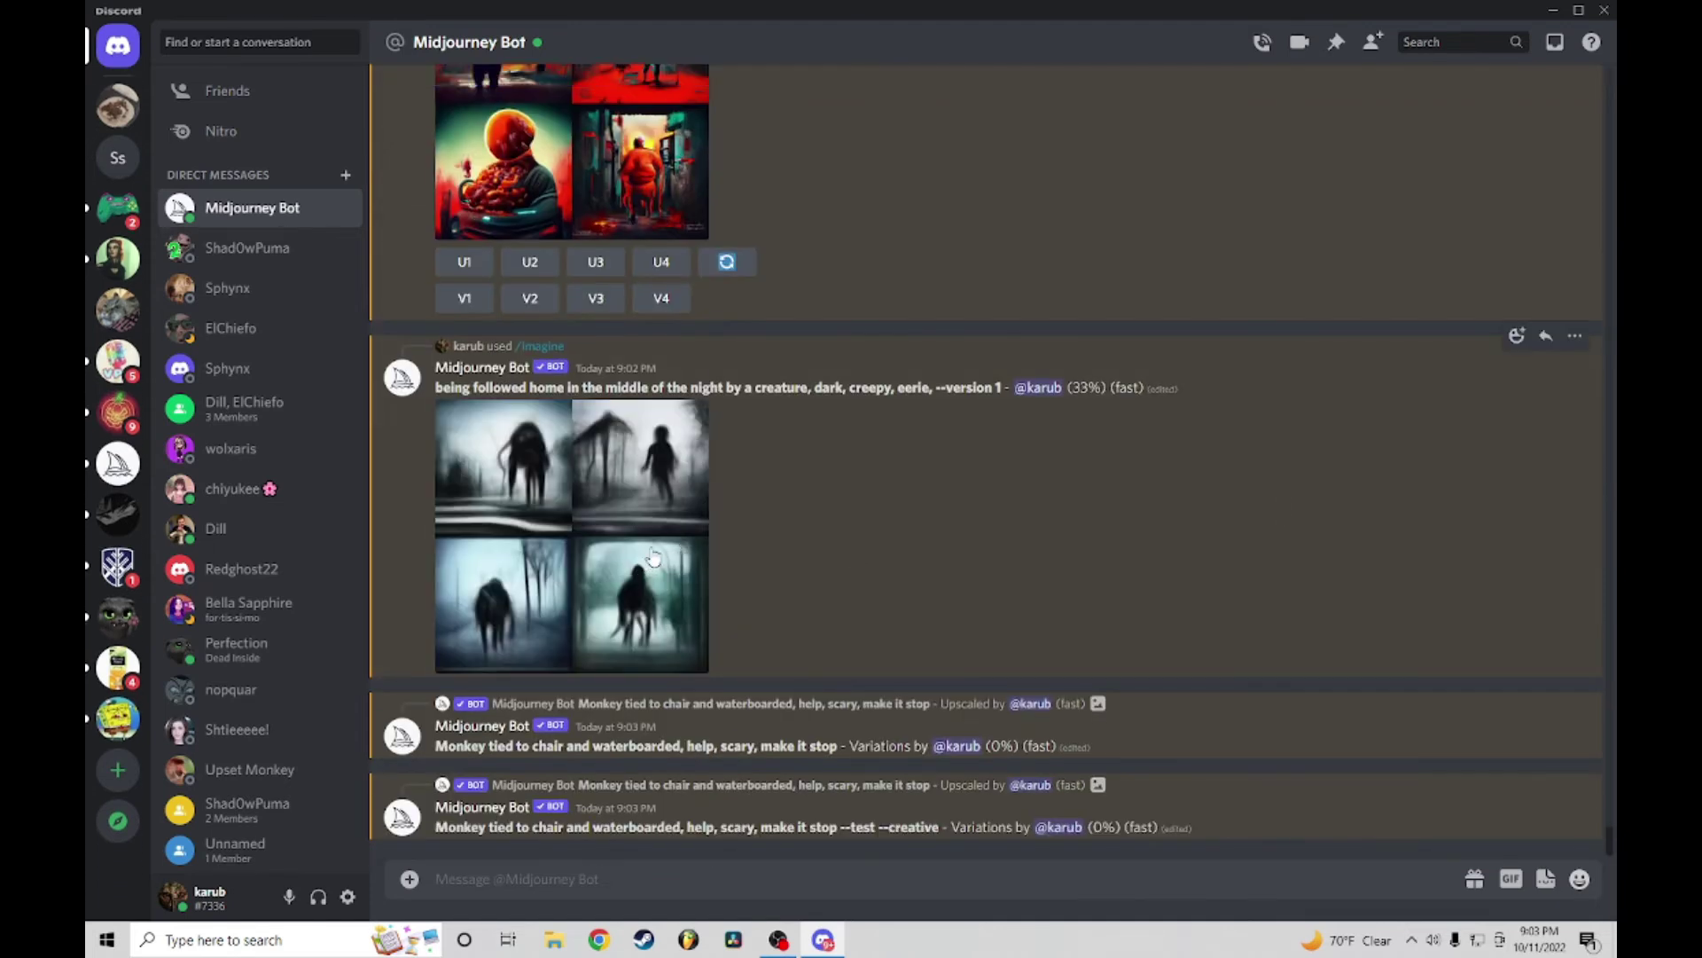
Step: Start an /imagine prompt 'a scary deep sea creature', replacing the word 'ocean'
{"action": "left_click", "coordinate": [718, 882]}
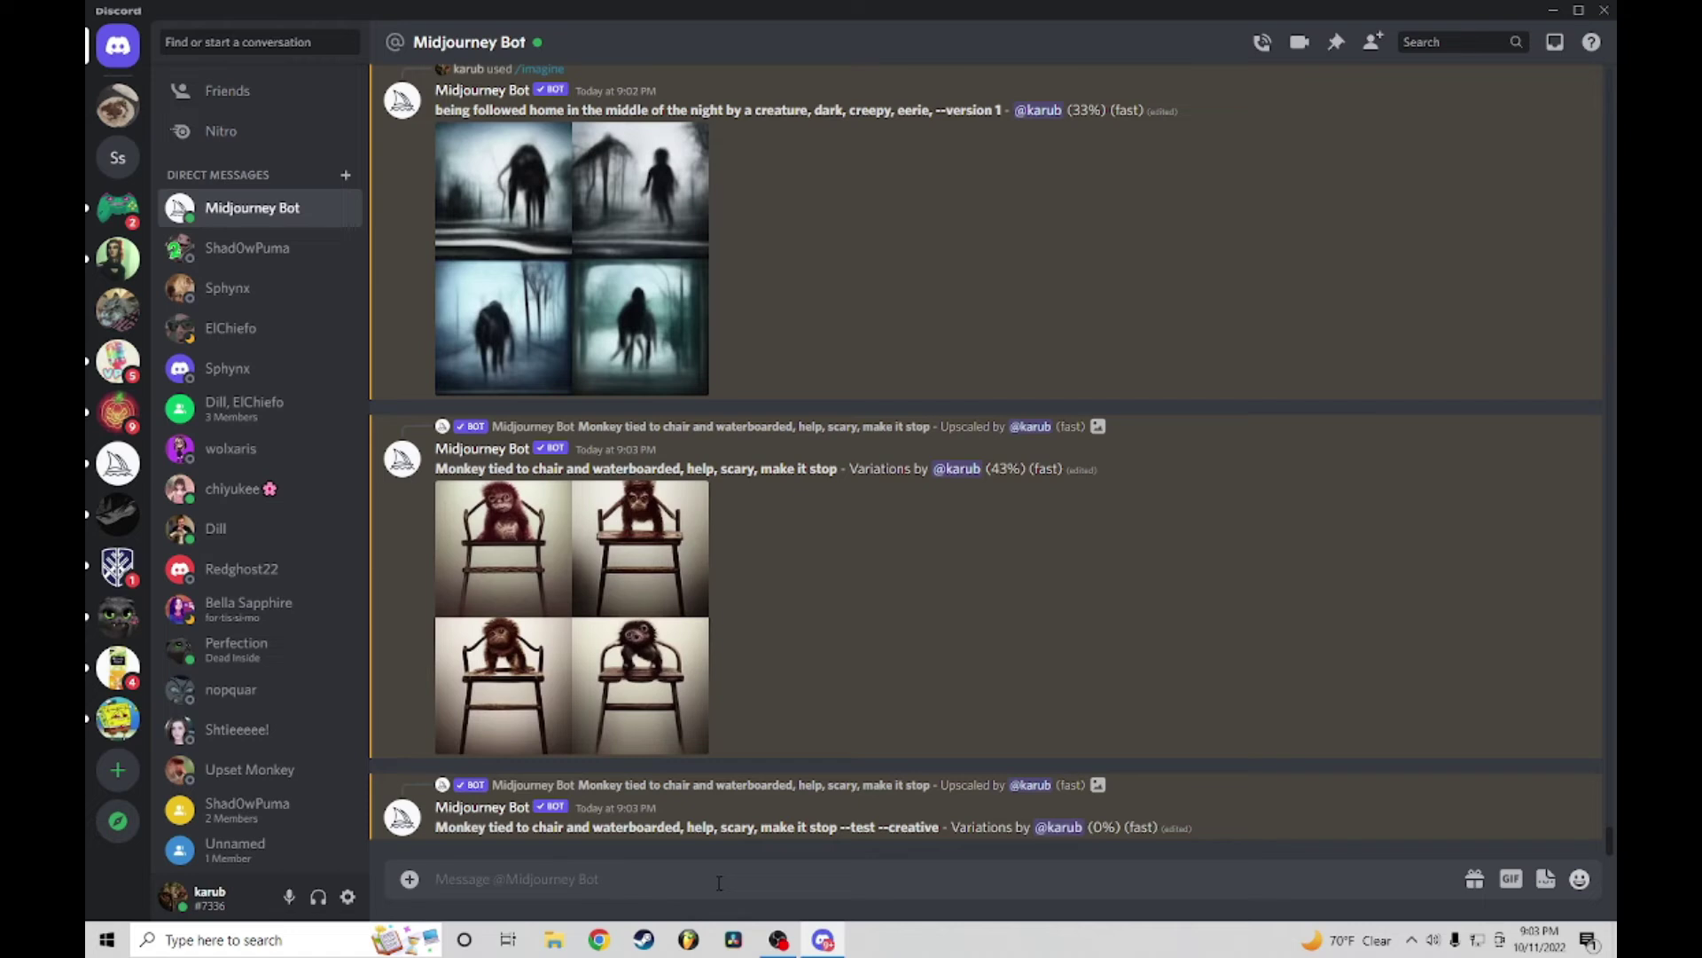
{"action": "type", "text": "/"}
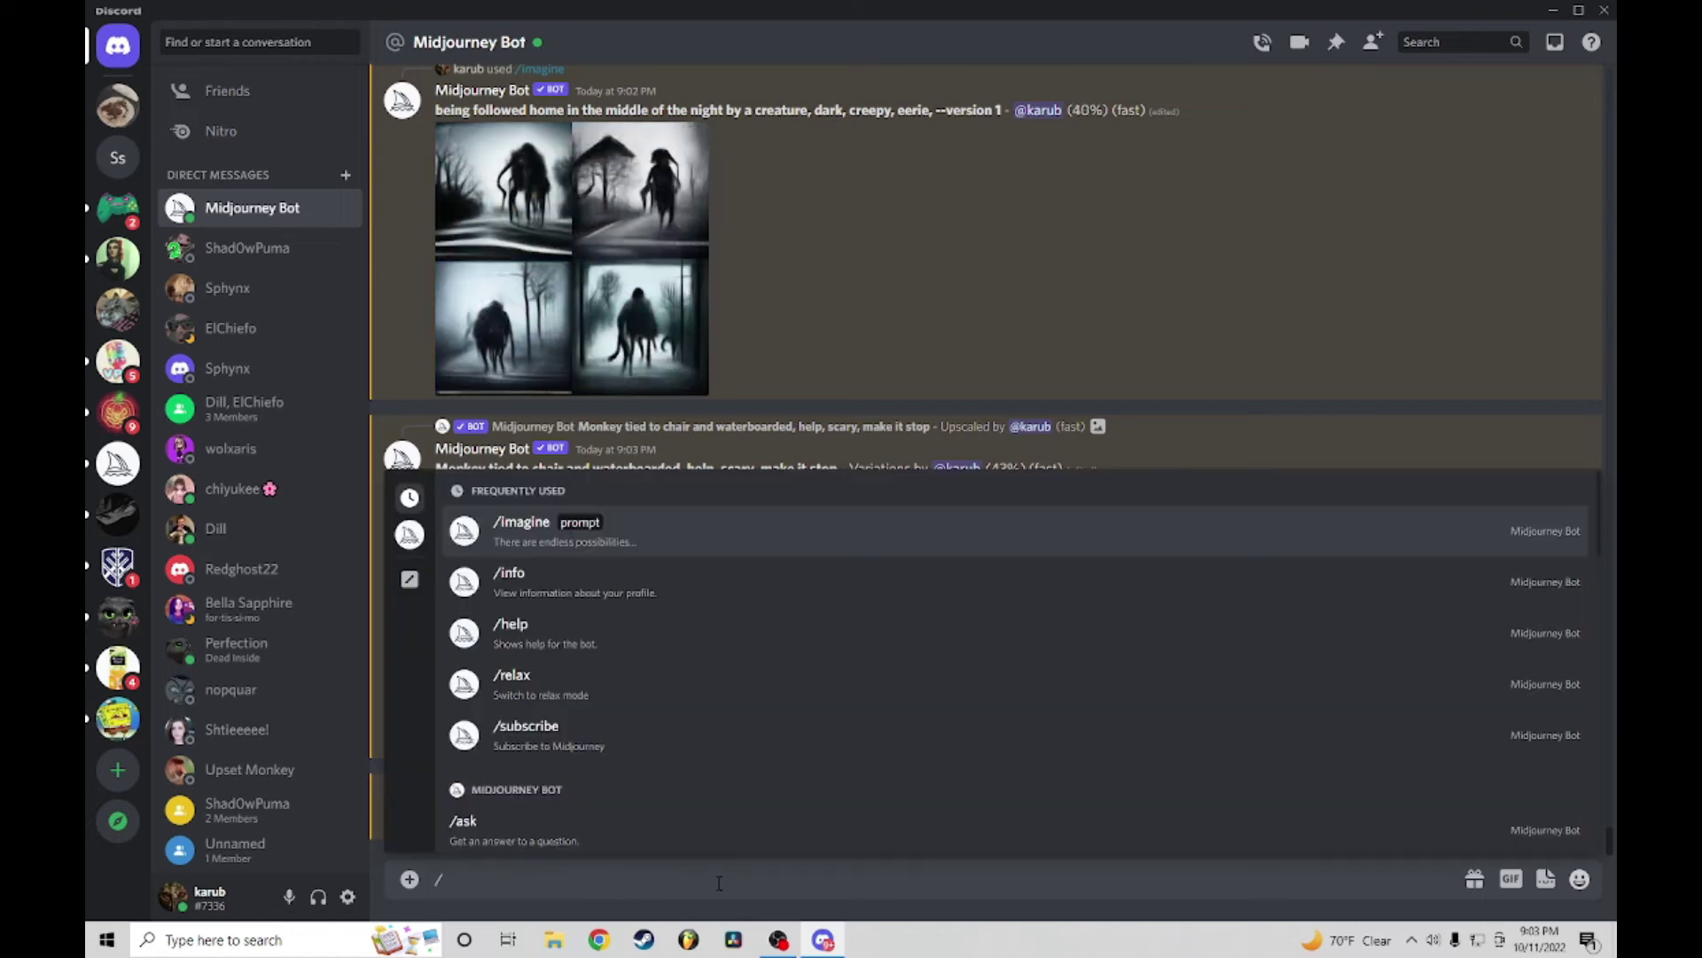
{"action": "key", "text": "Return"}
{"action": "type", "text": "a scary ocean"}
{"action": "key", "text": "BackSpace"}
{"action": "key", "text": "BackSpace"}
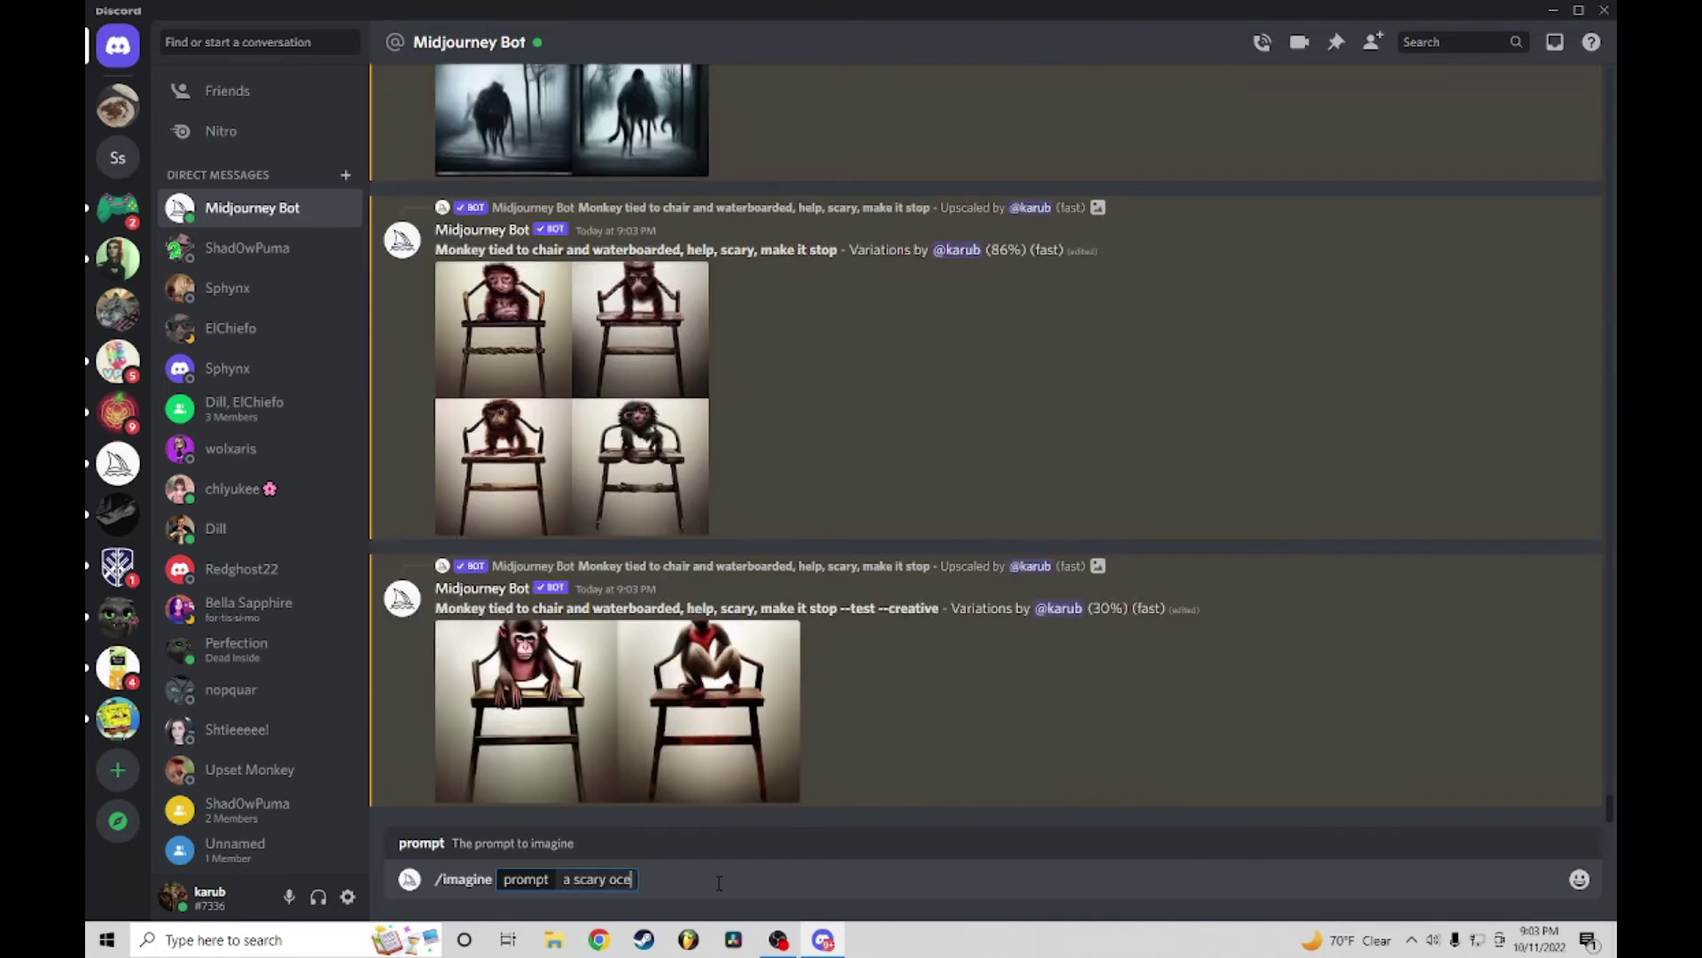
{"action": "key", "text": "BackSpace"}
{"action": "key", "text": "BackSpace"}
{"action": "key", "text": "BackSpace"}
{"action": "type", "text": "deep sea creature"}
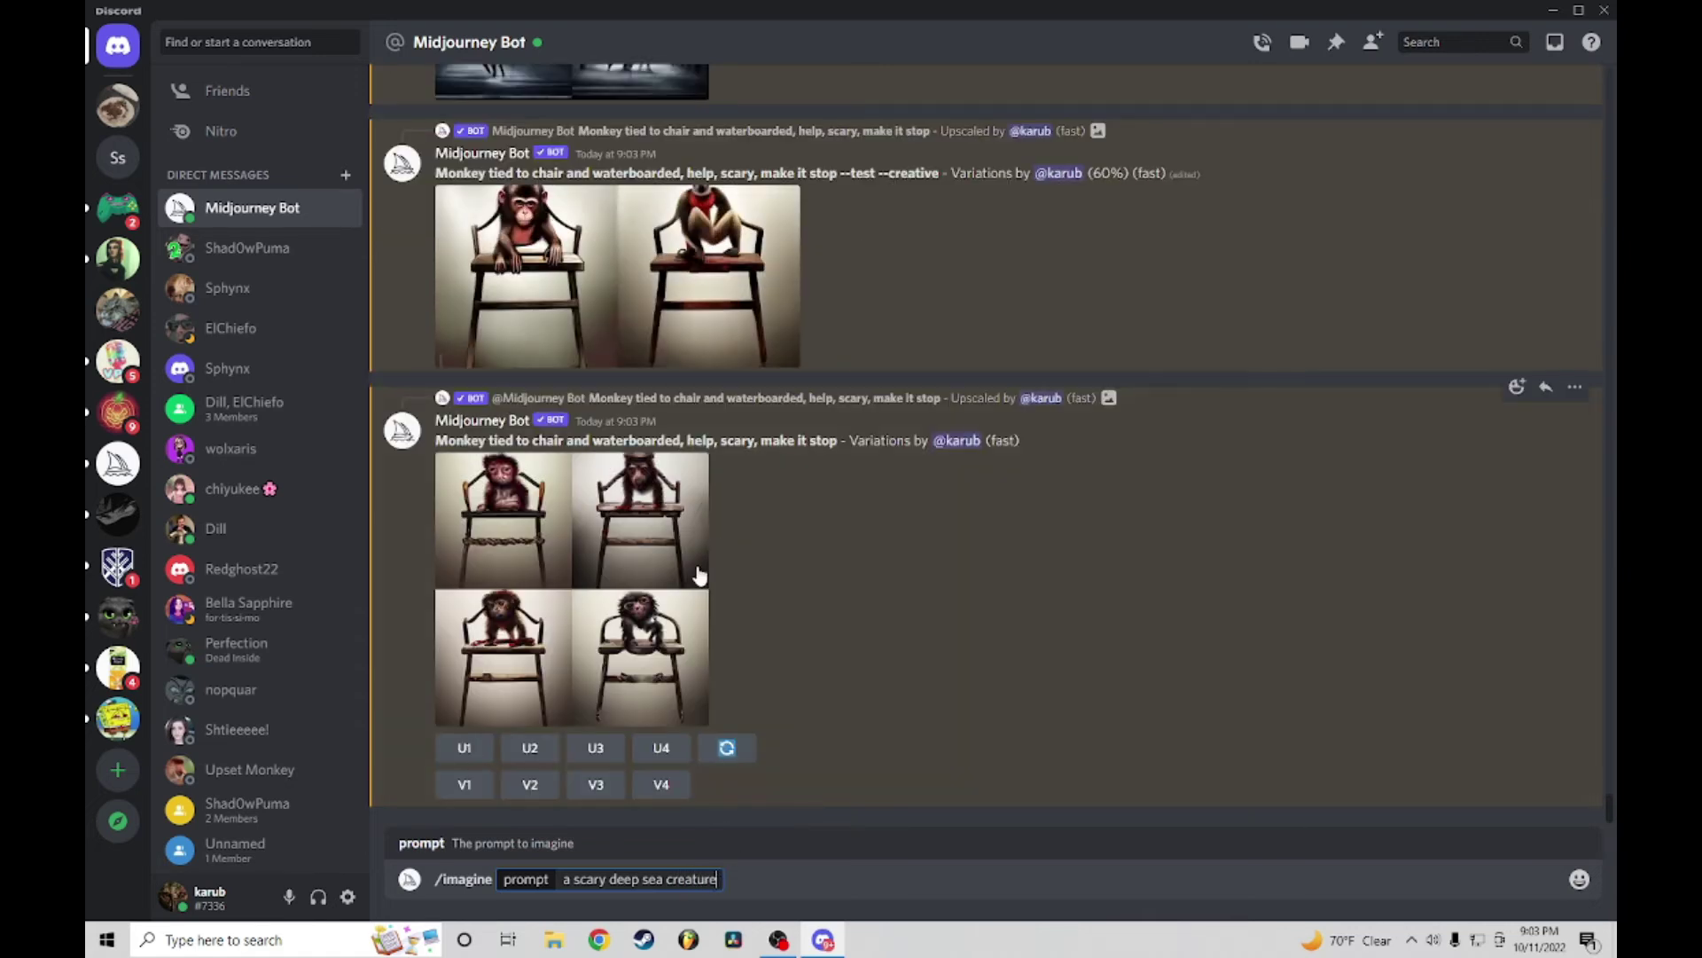
{"action": "scroll", "coordinate": [719, 545], "scroll_direction": "up", "scroll_amount": 2}
Step: Enlarge and close the monkey-on-chair variation images one after another
{"action": "left_click", "coordinate": [553, 461]}
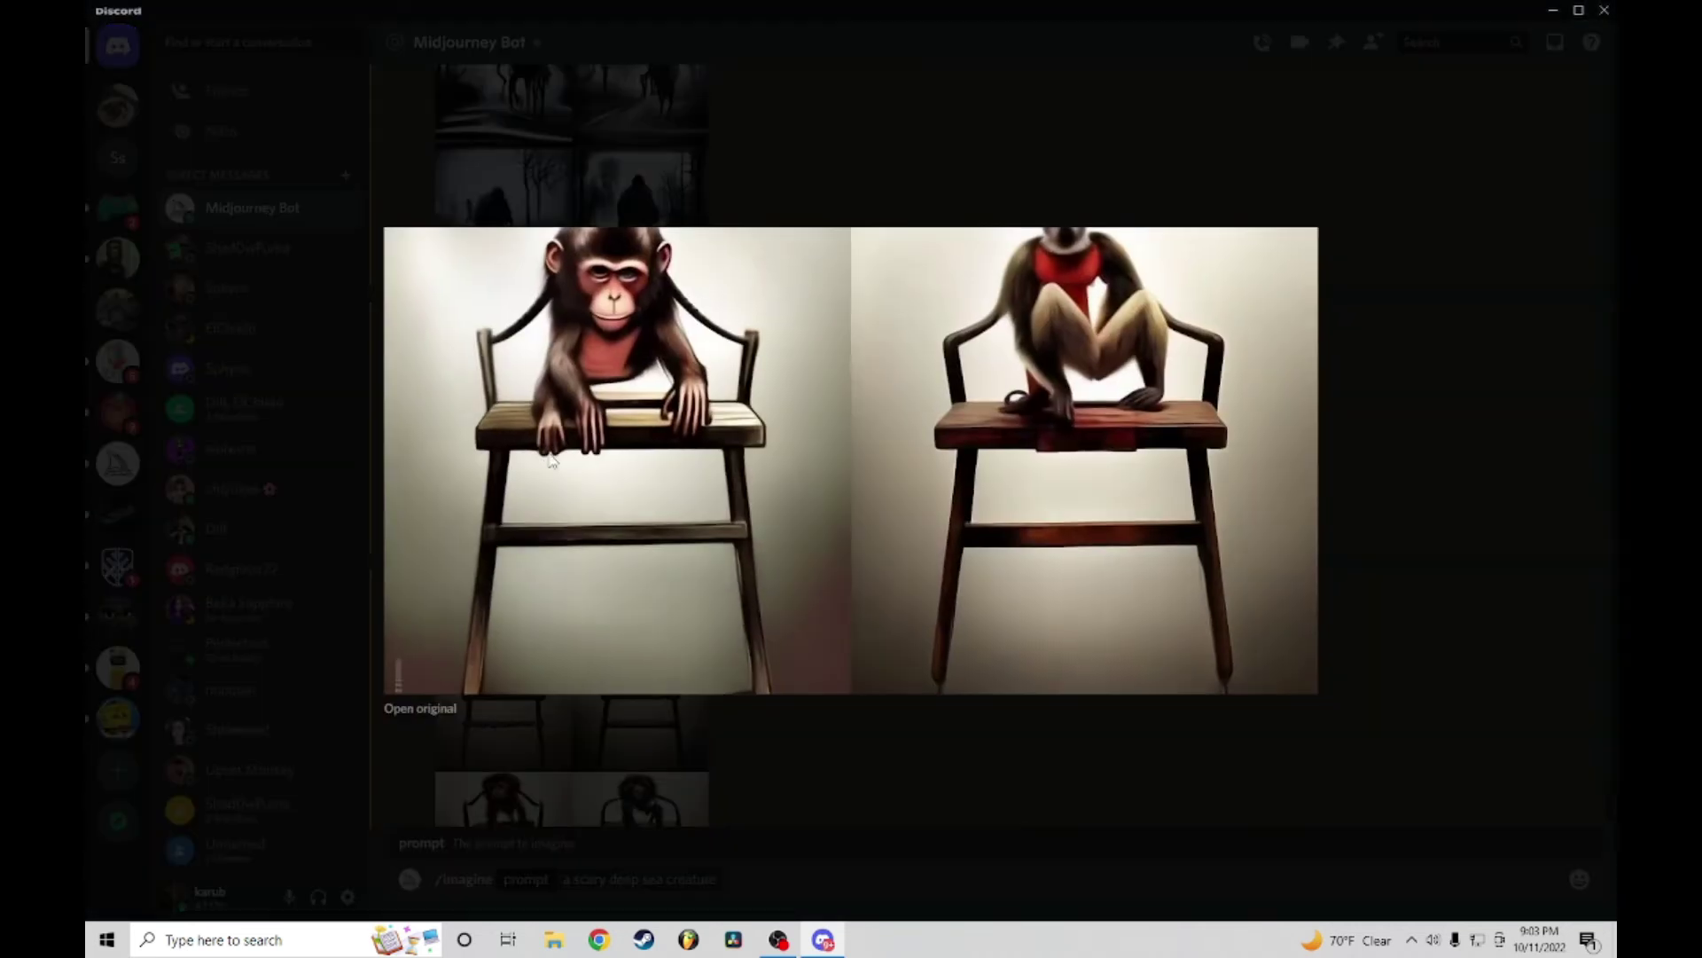
{"action": "left_click", "coordinate": [1462, 594]}
{"action": "left_click", "coordinate": [713, 515]}
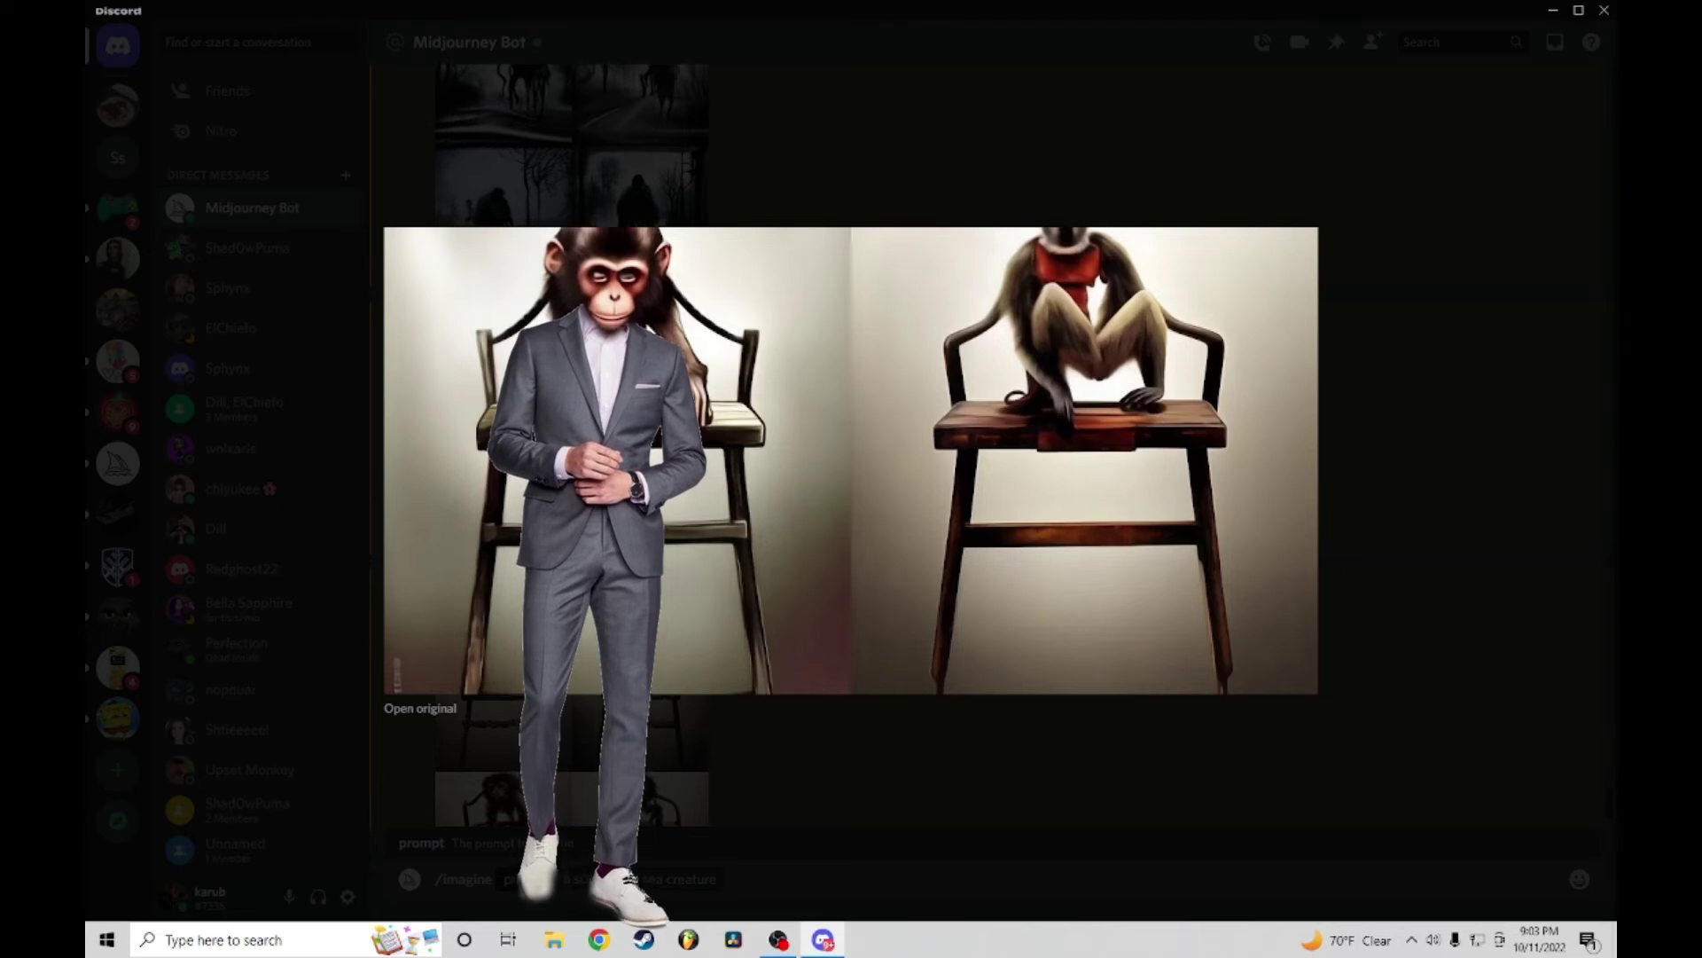
{"action": "left_click", "coordinate": [1528, 518]}
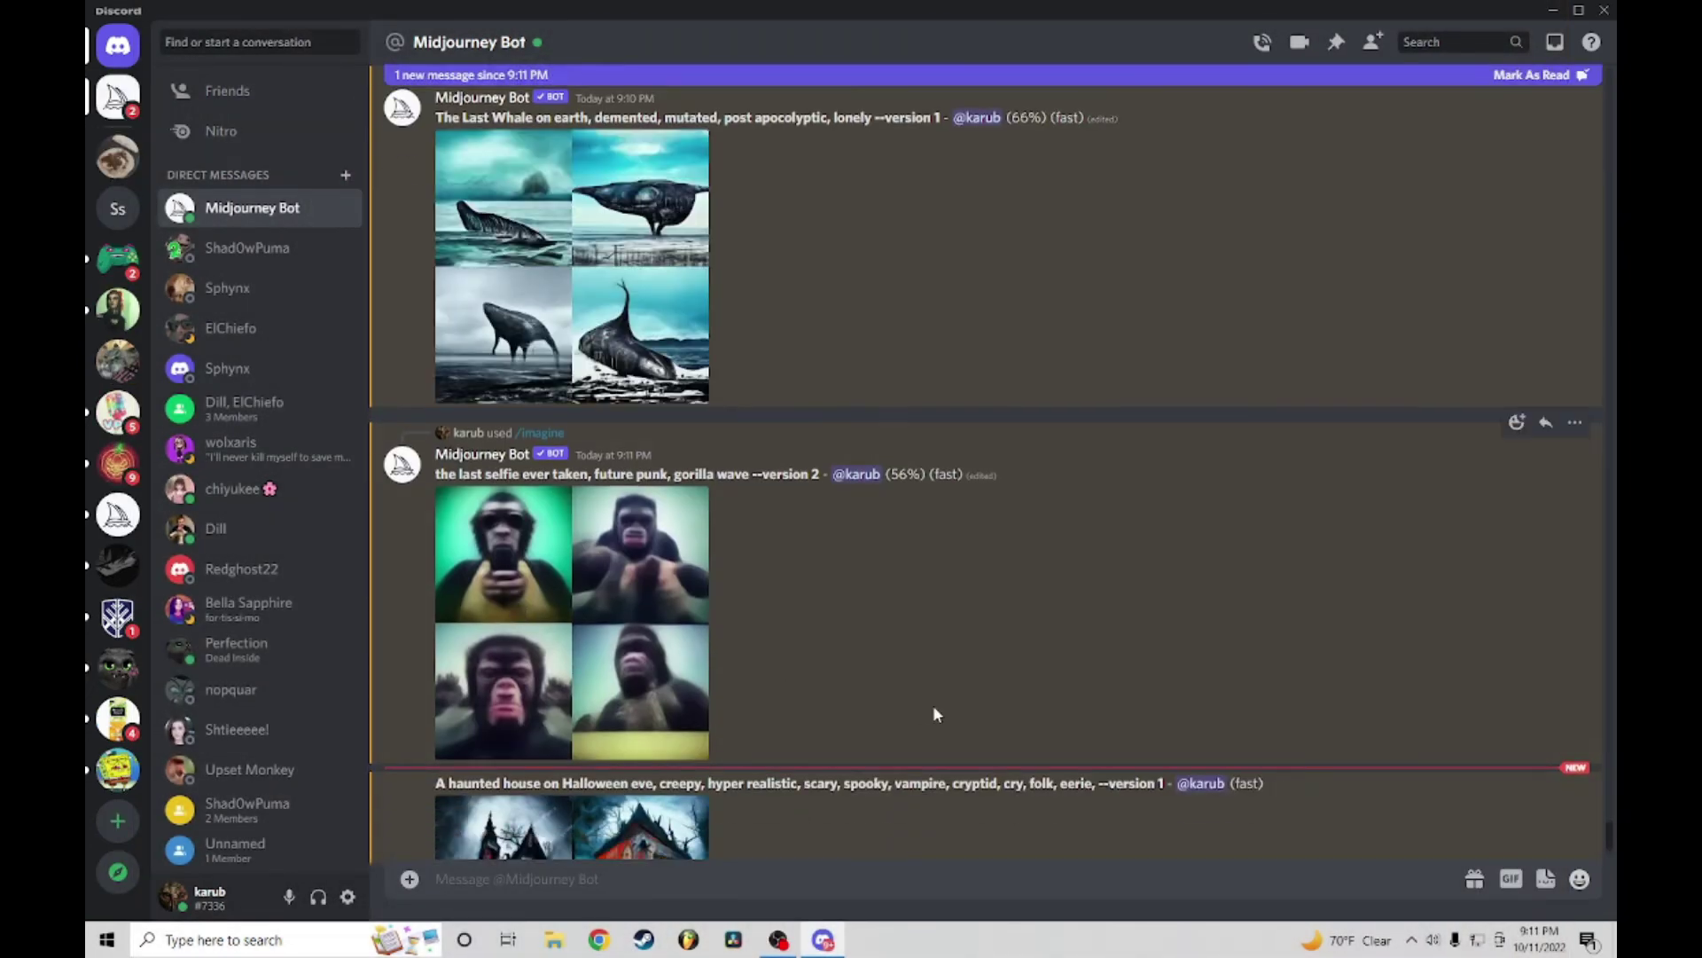
{"action": "scroll", "coordinate": [934, 711], "scroll_direction": "up", "scroll_amount": 3}
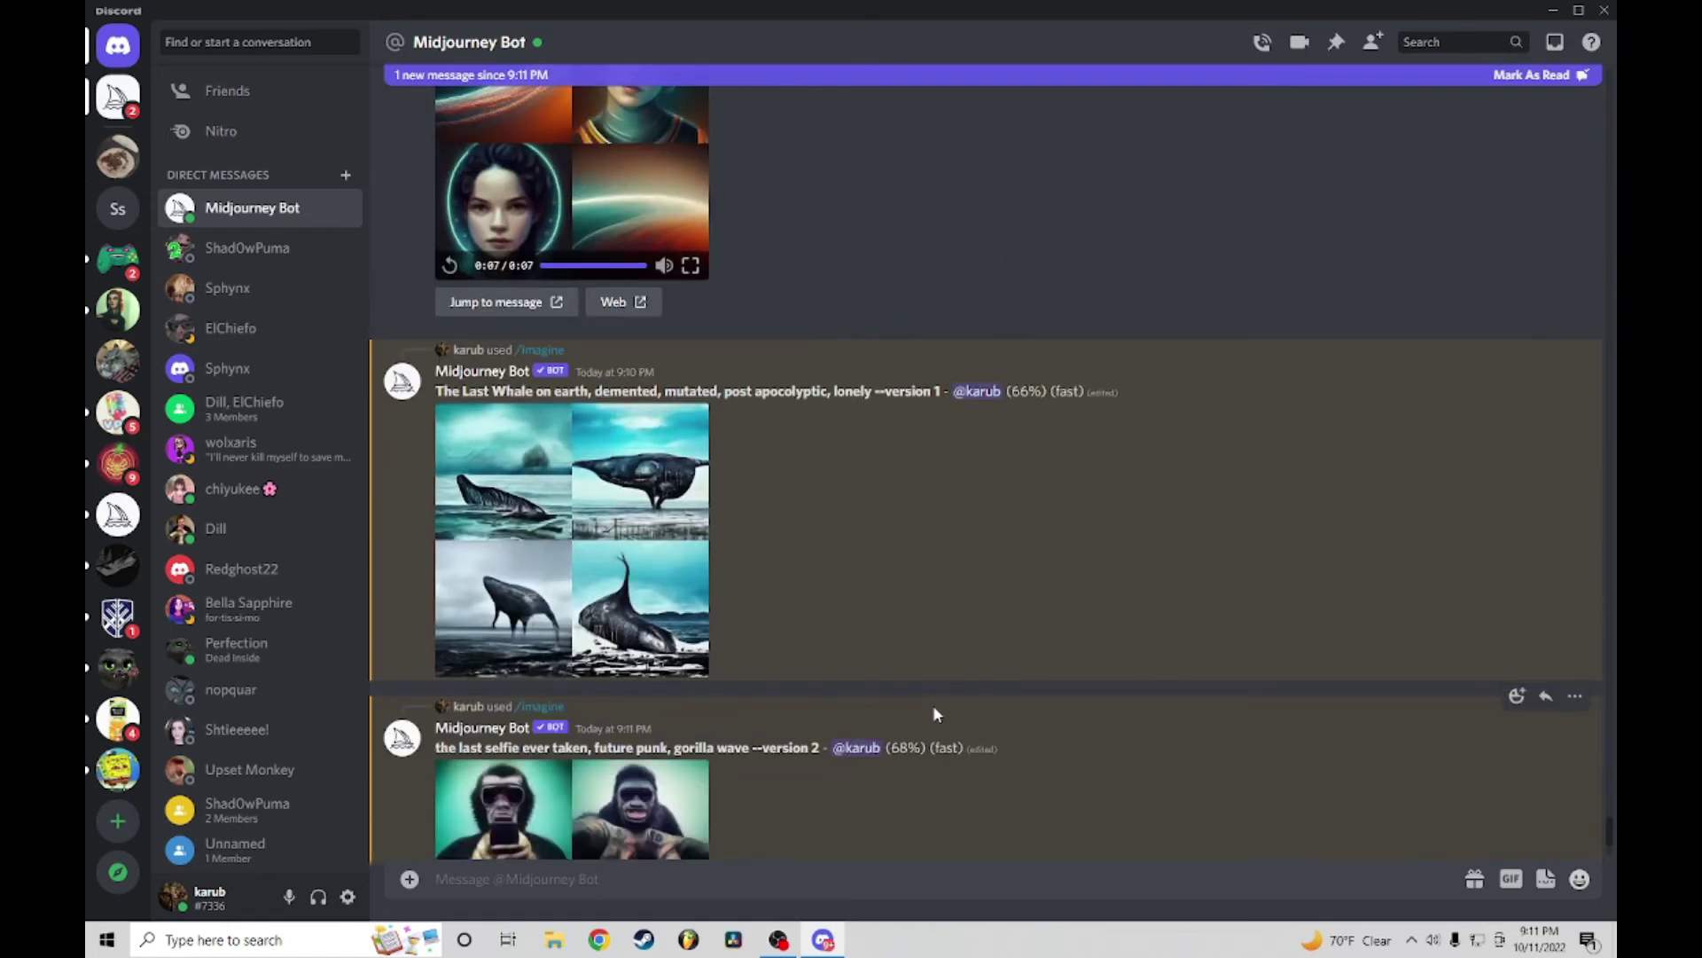
{"action": "scroll", "coordinate": [935, 708], "scroll_direction": "down", "scroll_amount": 5}
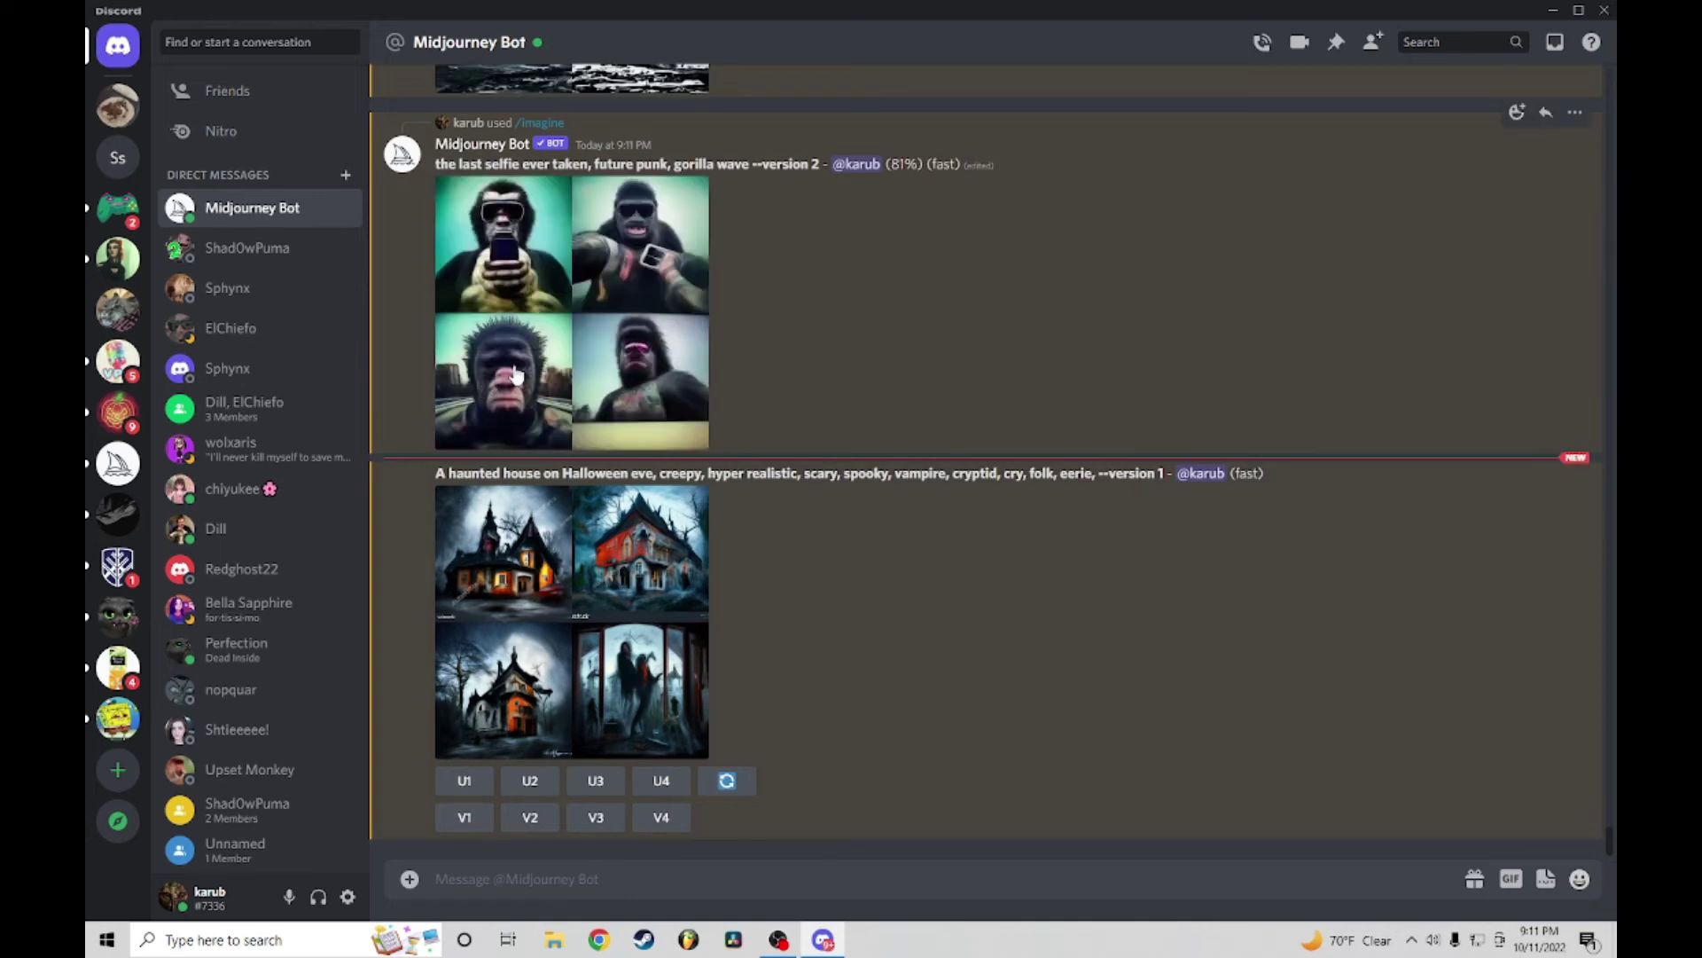
Step: Preview the haunted house grid, upscale its fourth image, then enlarge the Last Whale grid
{"action": "left_click", "coordinate": [665, 609]}
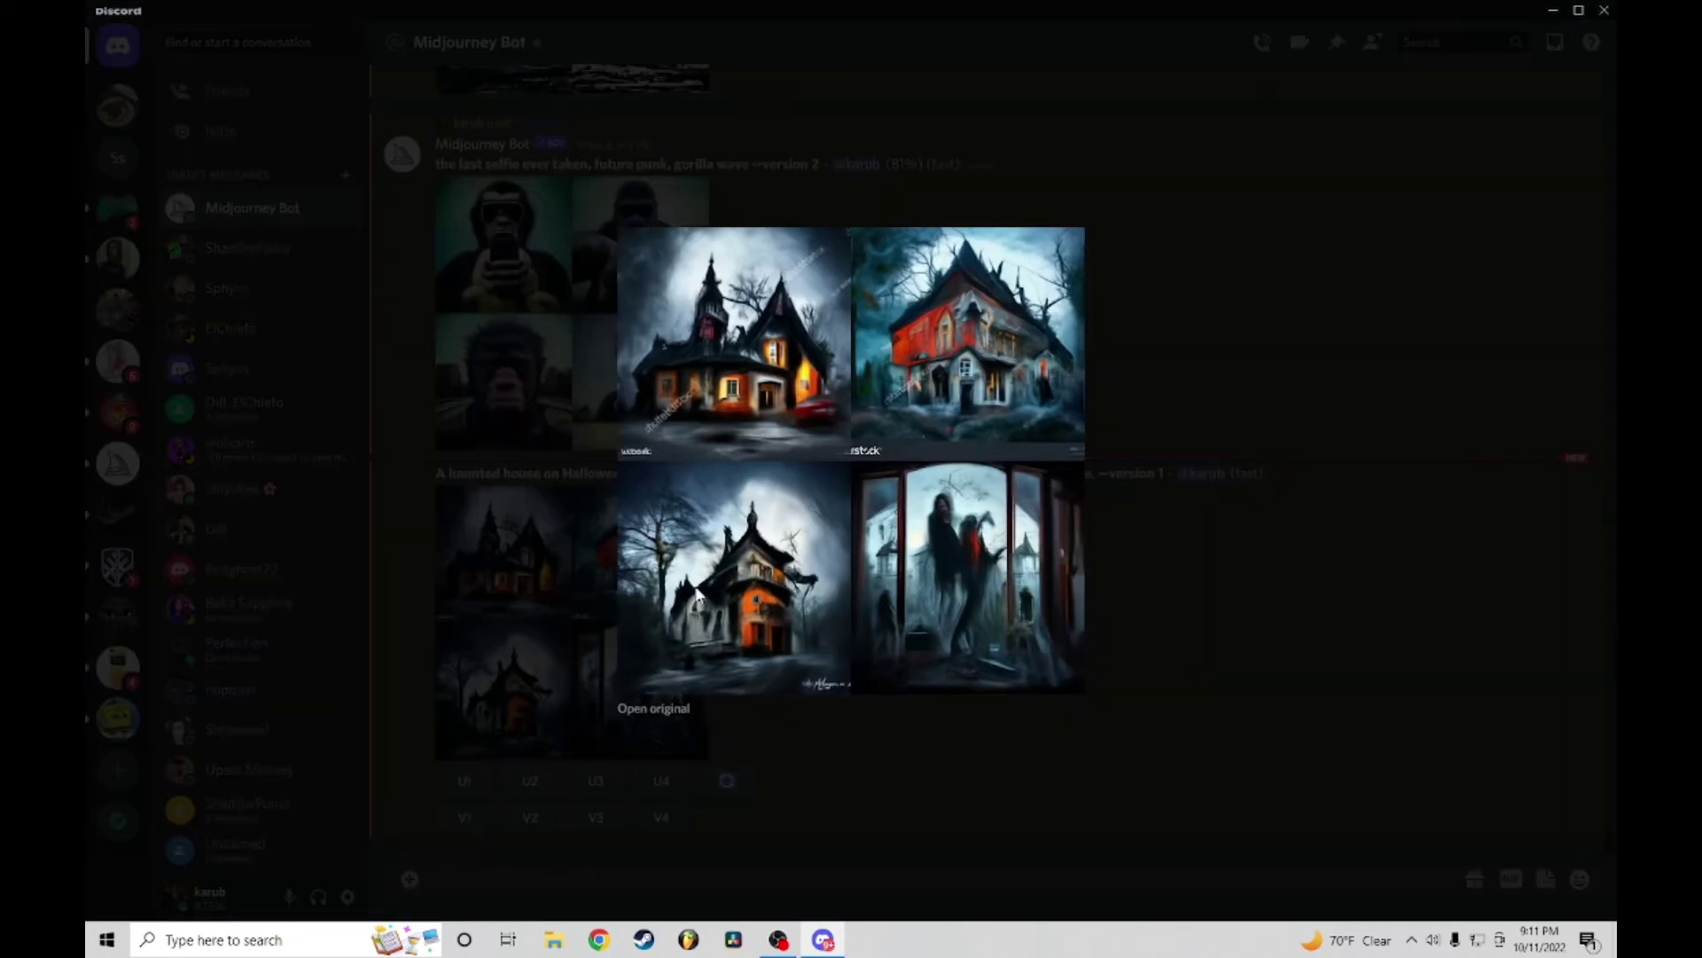
{"action": "left_click", "coordinate": [1099, 621]}
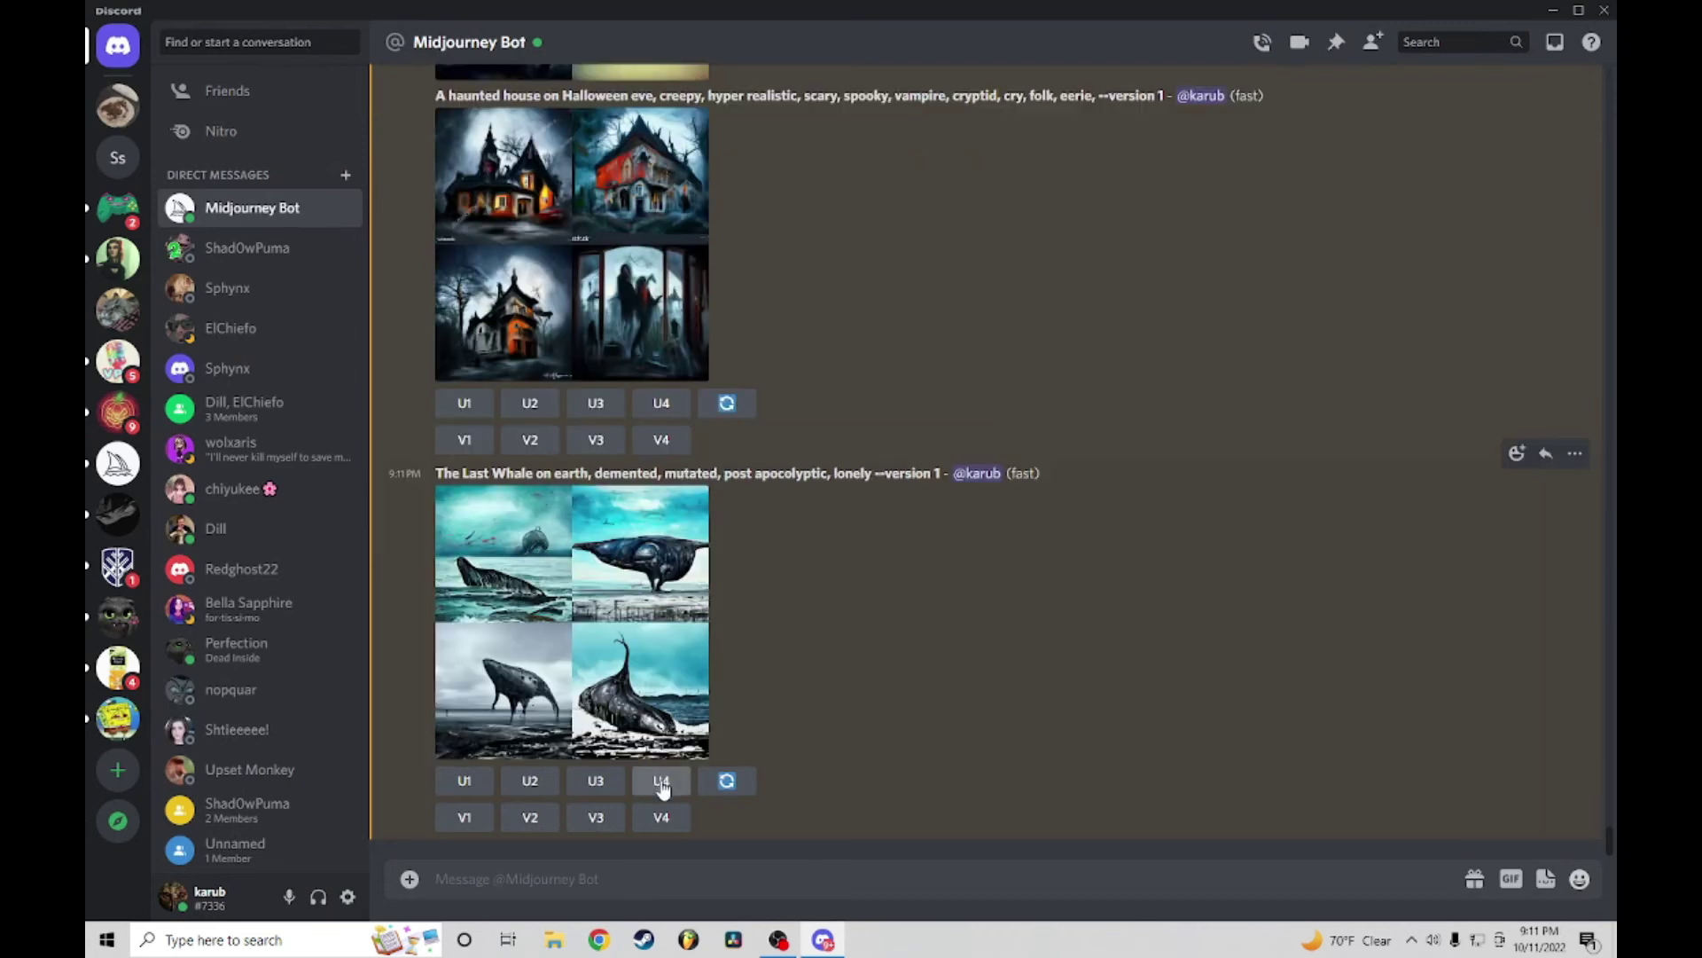
{"action": "scroll", "coordinate": [659, 732], "scroll_direction": "up", "scroll_amount": 3}
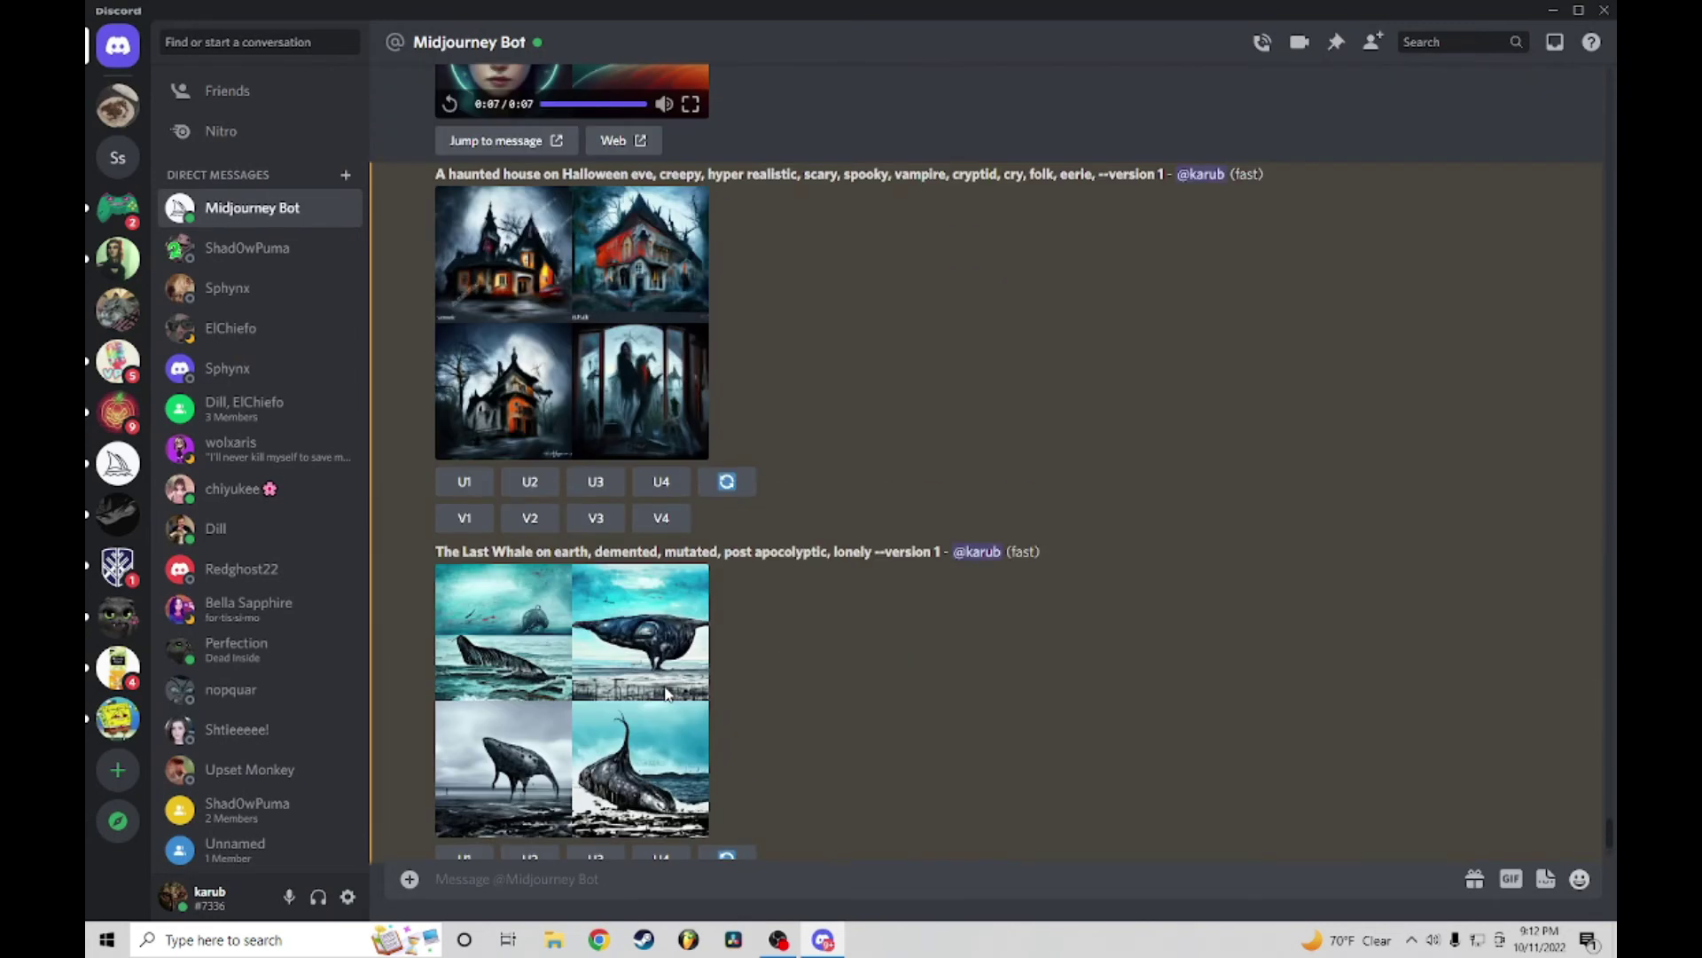
{"action": "scroll", "coordinate": [665, 692], "scroll_direction": "up", "scroll_amount": 3}
{"action": "scroll", "coordinate": [666, 692], "scroll_direction": "down", "scroll_amount": 1}
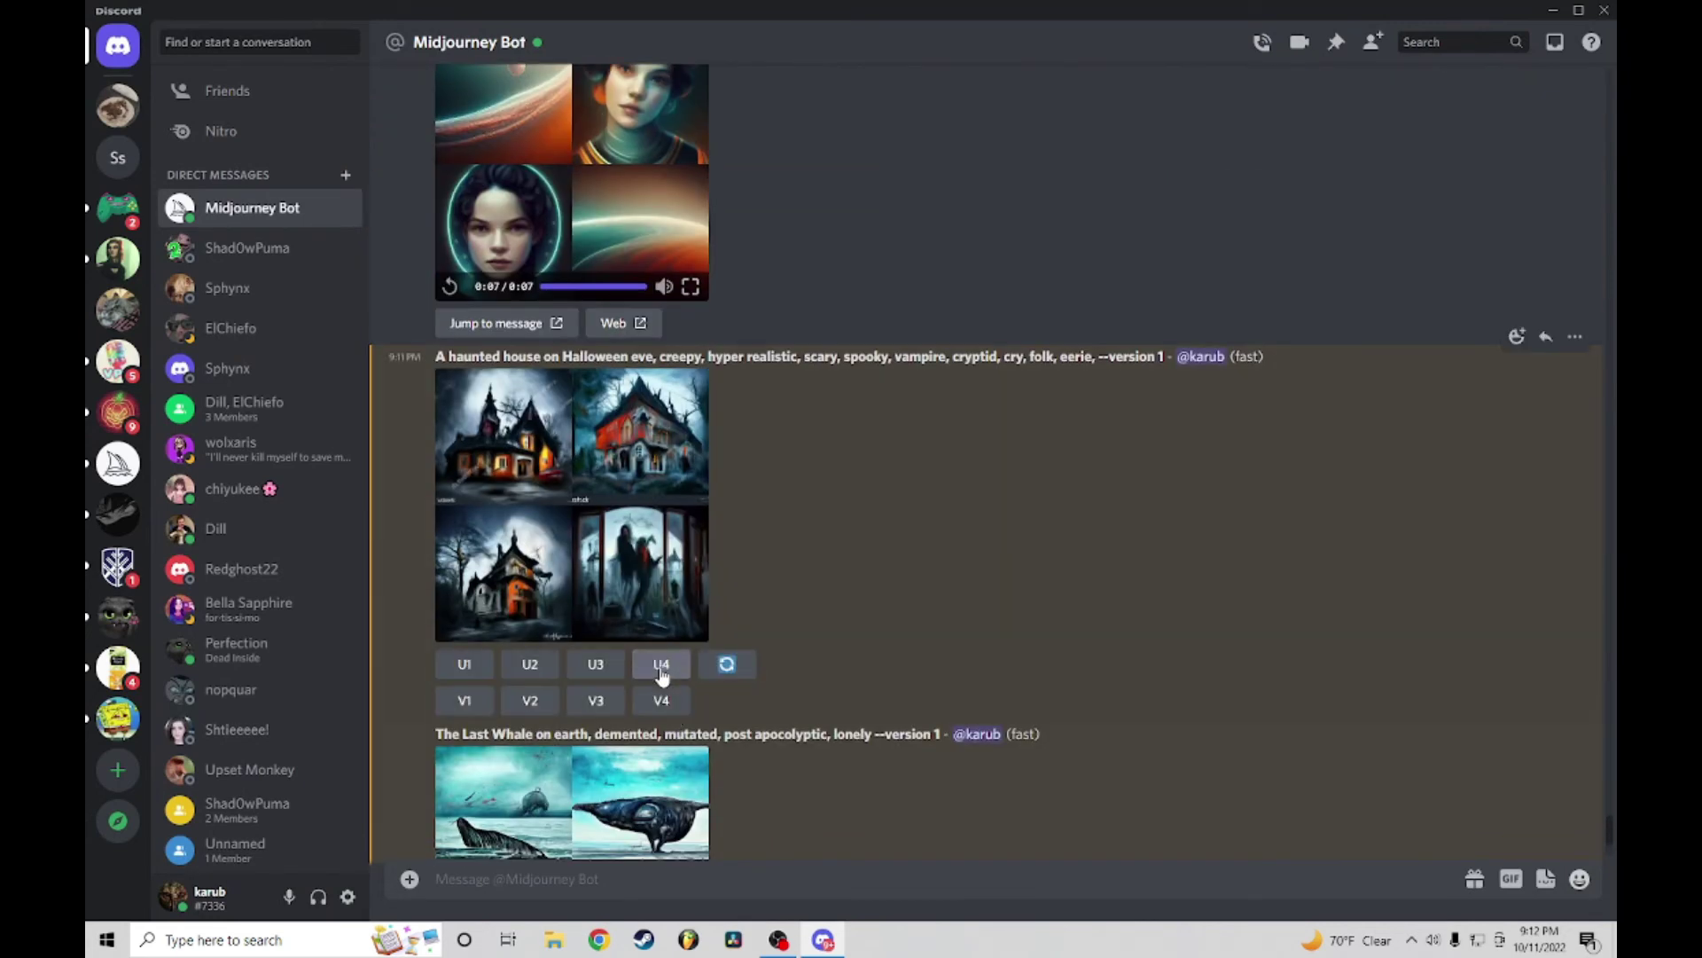
{"action": "left_click", "coordinate": [661, 674]}
{"action": "scroll", "coordinate": [817, 745], "scroll_direction": "down", "scroll_amount": 3}
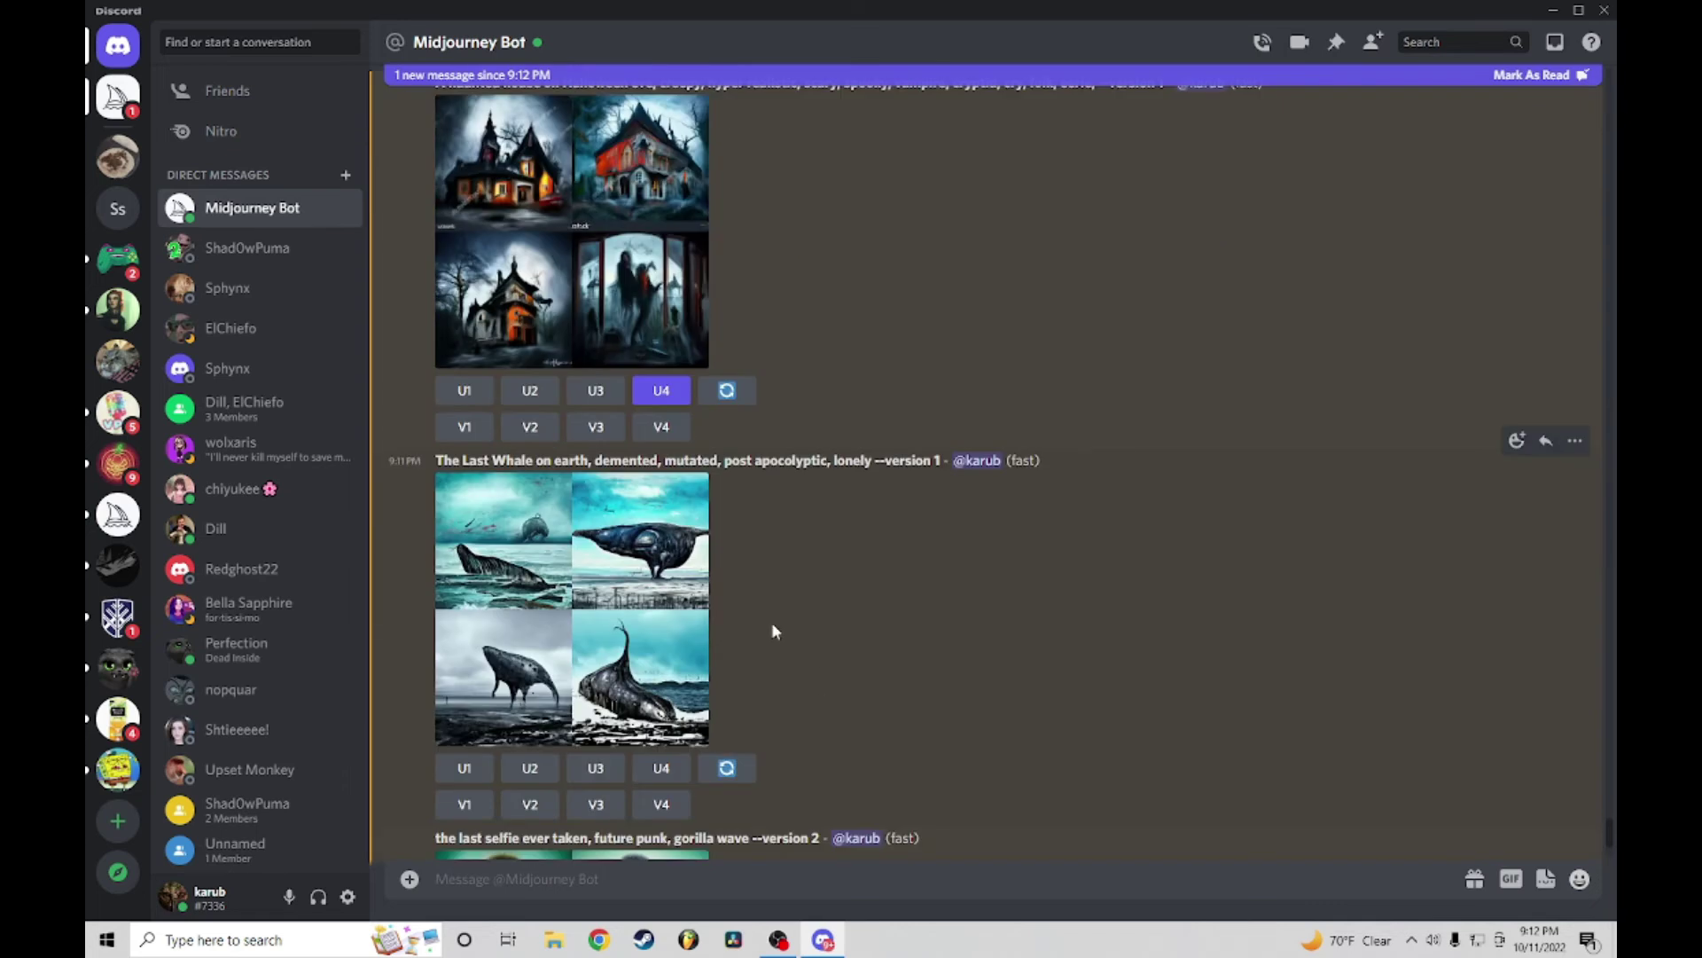
{"action": "scroll", "coordinate": [771, 631], "scroll_direction": "up", "scroll_amount": 2}
{"action": "scroll", "coordinate": [512, 395], "scroll_direction": "down", "scroll_amount": 3}
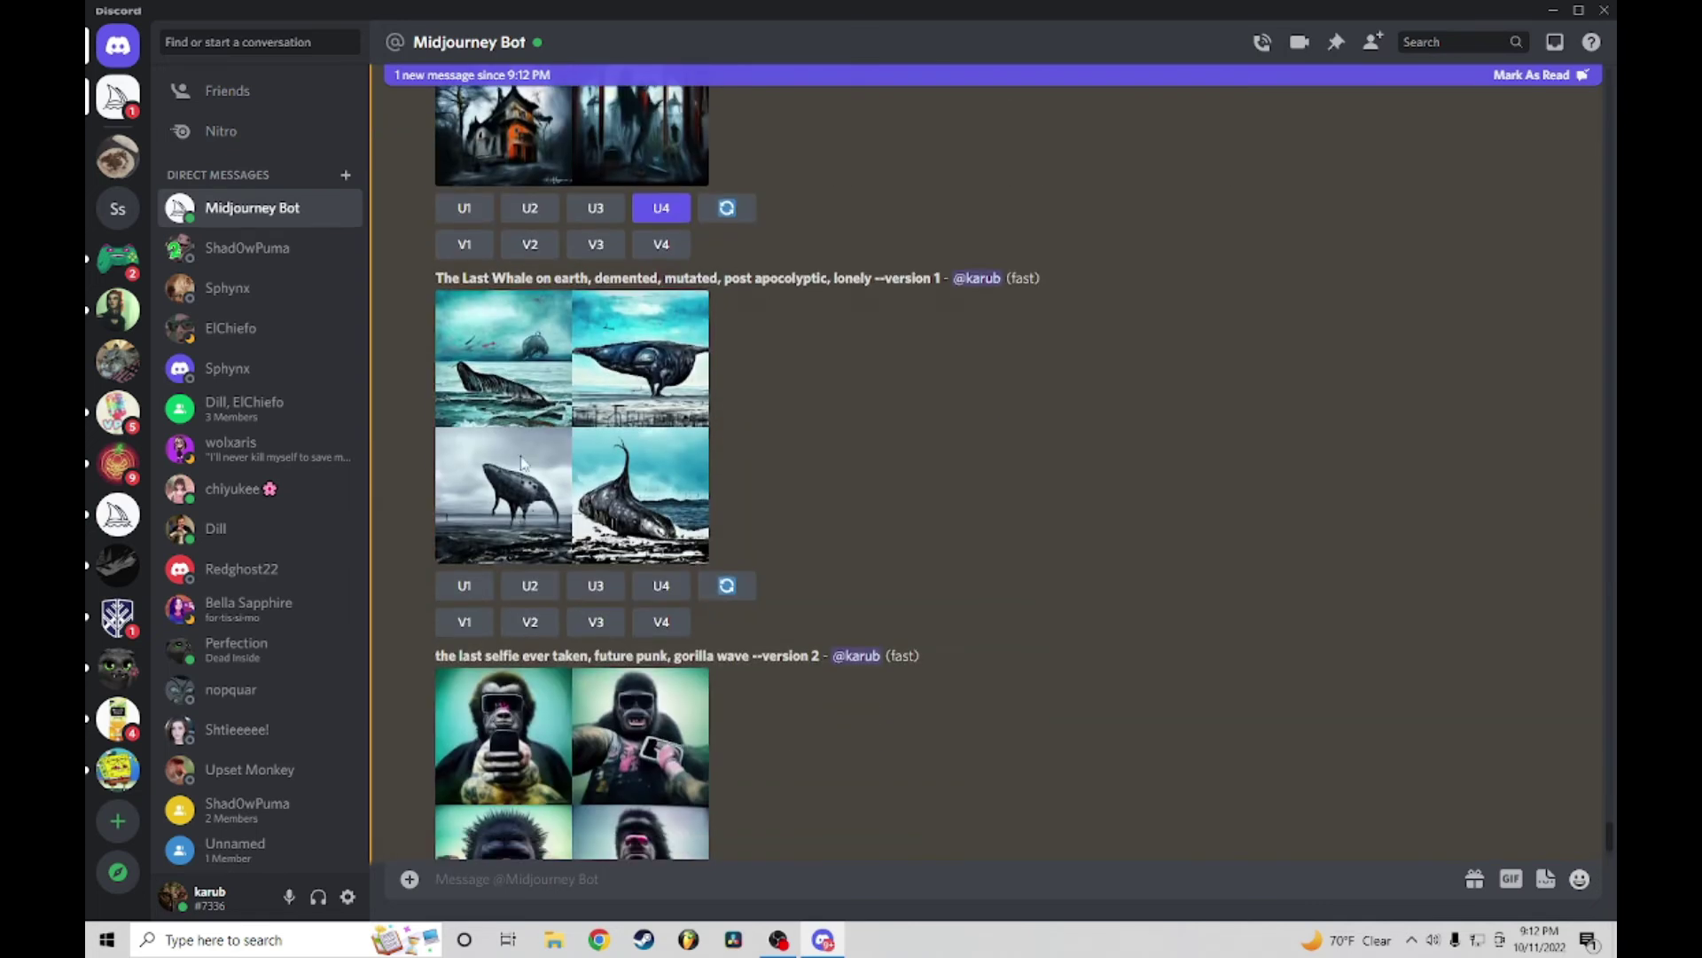
{"action": "left_click", "coordinate": [513, 395]}
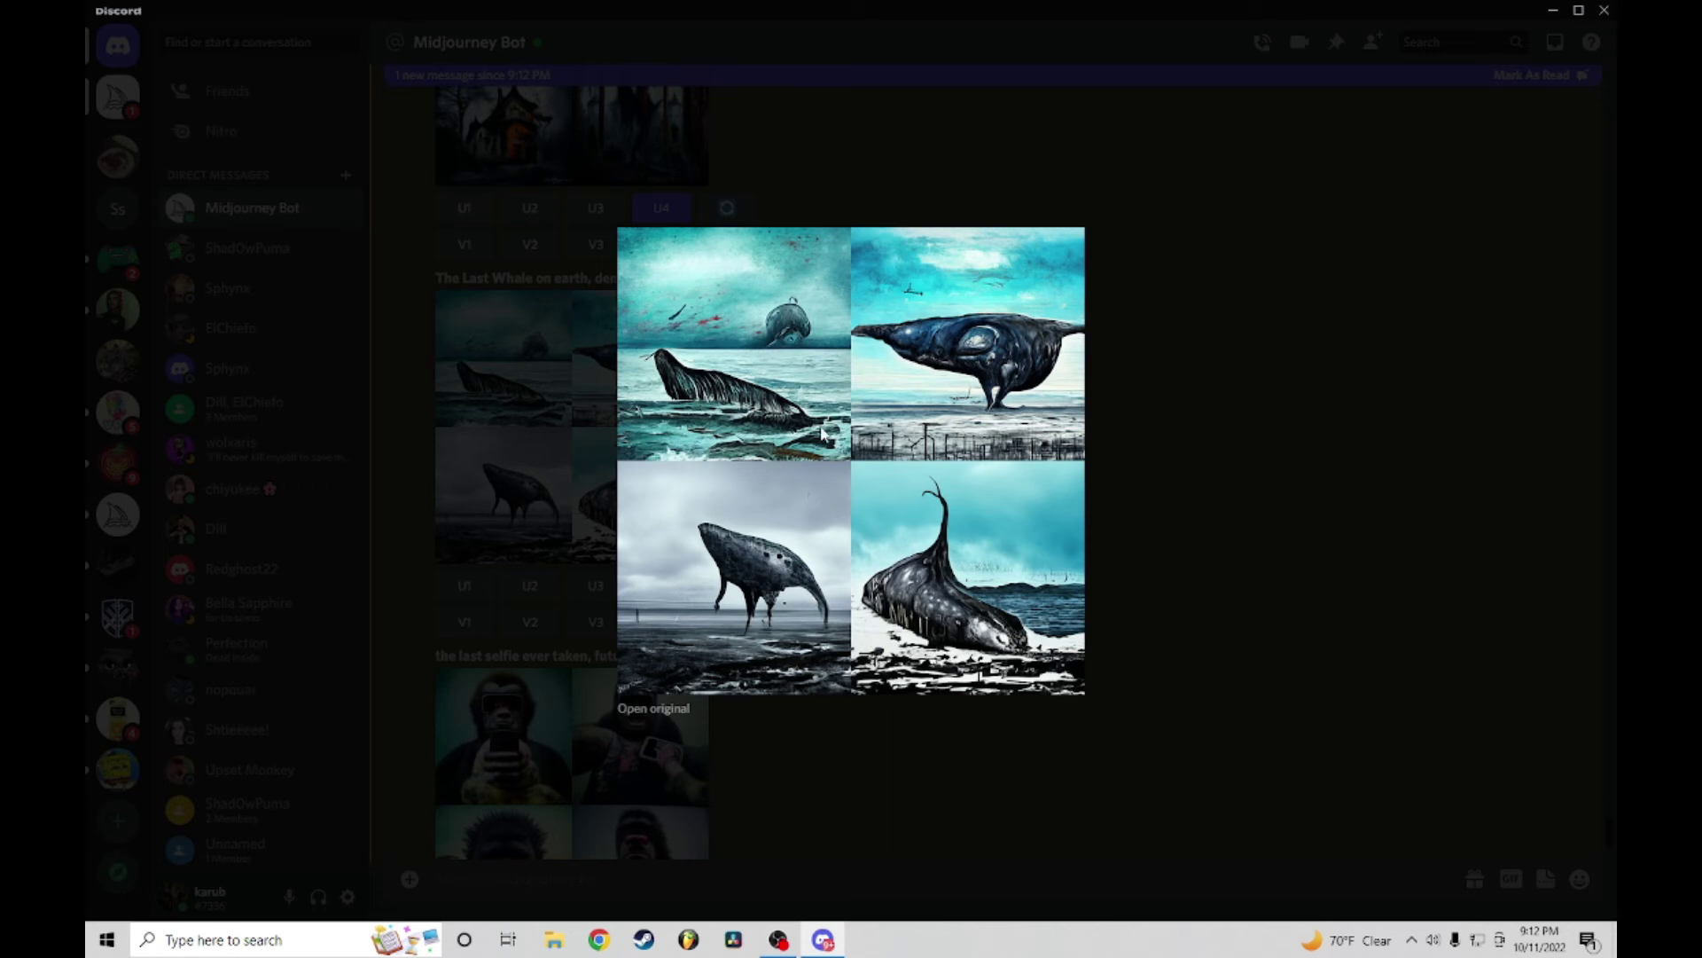
Step: Close the Last Whale preview, then view the gorilla selfie grid enlarged and close it
{"action": "left_click", "coordinate": [1169, 607]}
{"action": "left_click", "coordinate": [642, 689]}
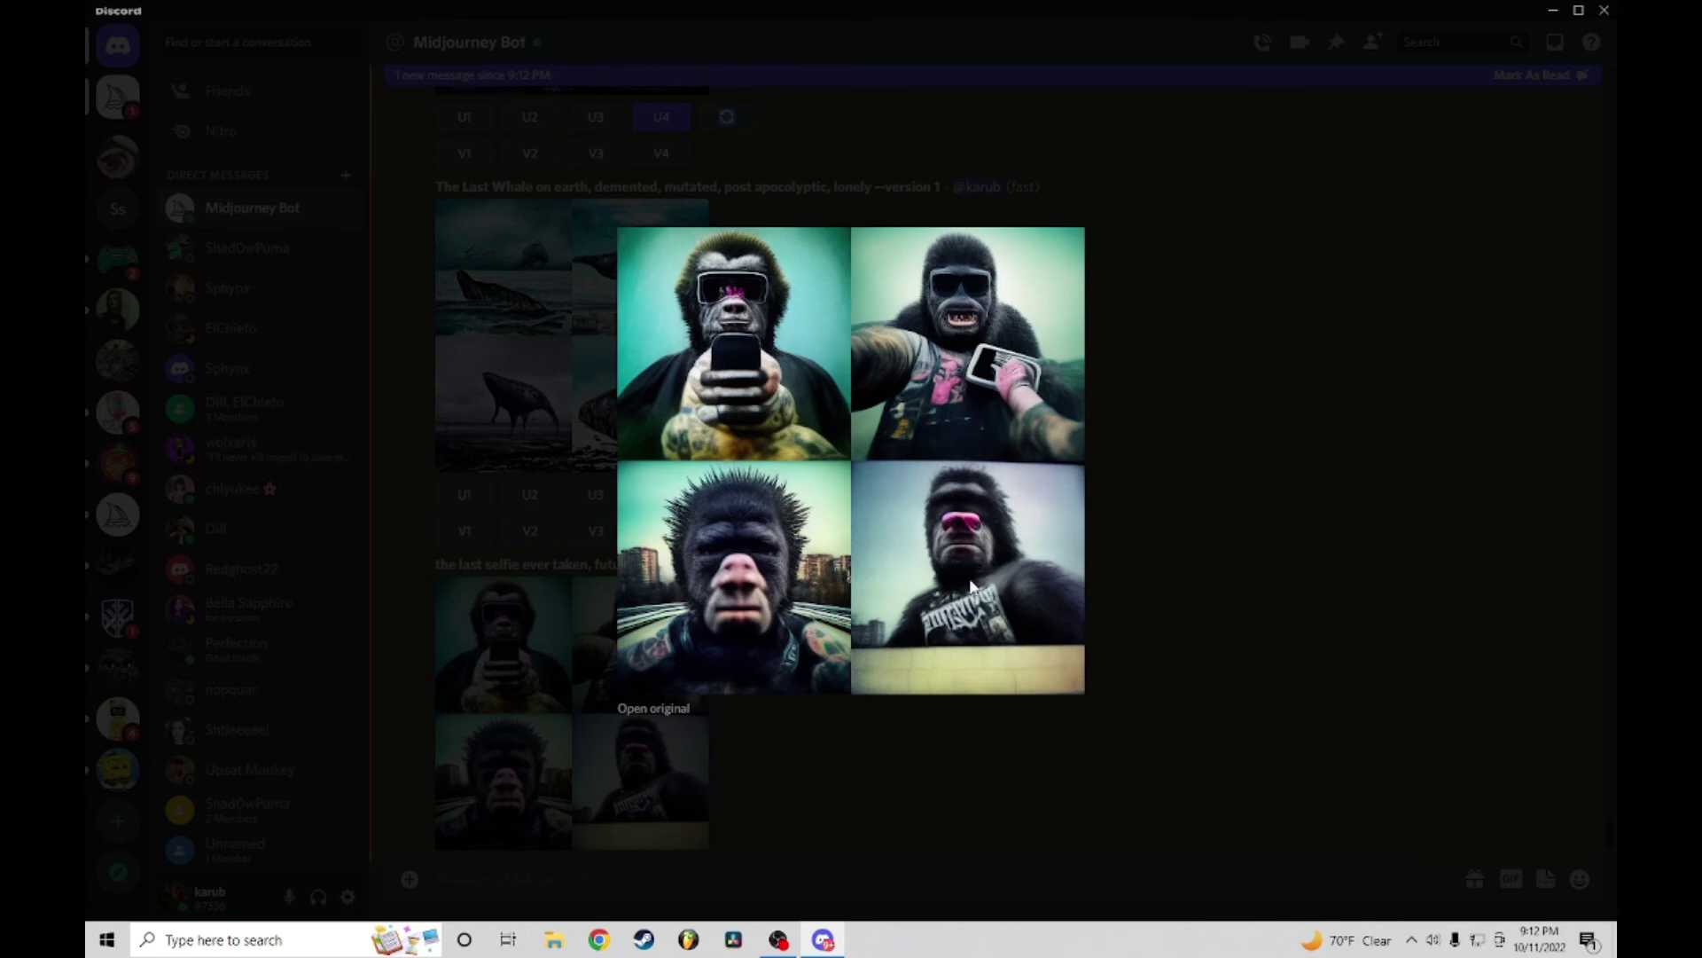
{"action": "left_click", "coordinate": [1127, 780]}
{"action": "scroll", "coordinate": [566, 708], "scroll_direction": "down", "scroll_amount": 1}
{"action": "scroll", "coordinate": [565, 710], "scroll_direction": "down", "scroll_amount": 1}
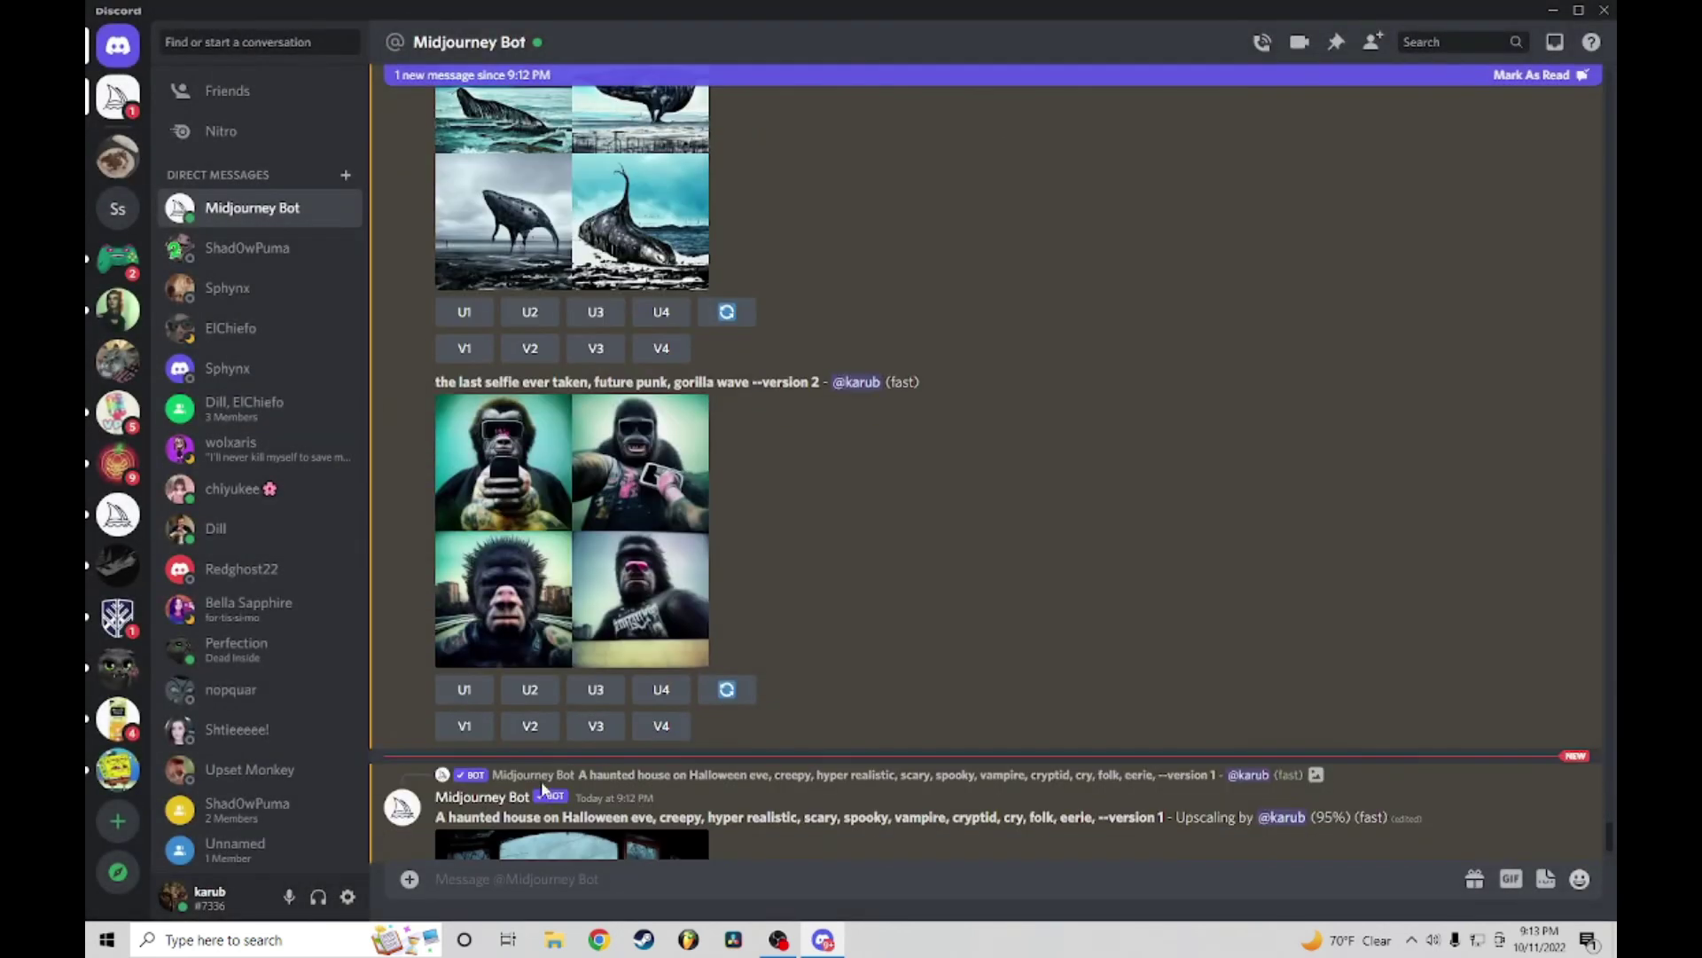
Step: Upscale the third and first gorilla selfie images, previewing the grid in between
{"action": "left_click", "coordinate": [598, 693]}
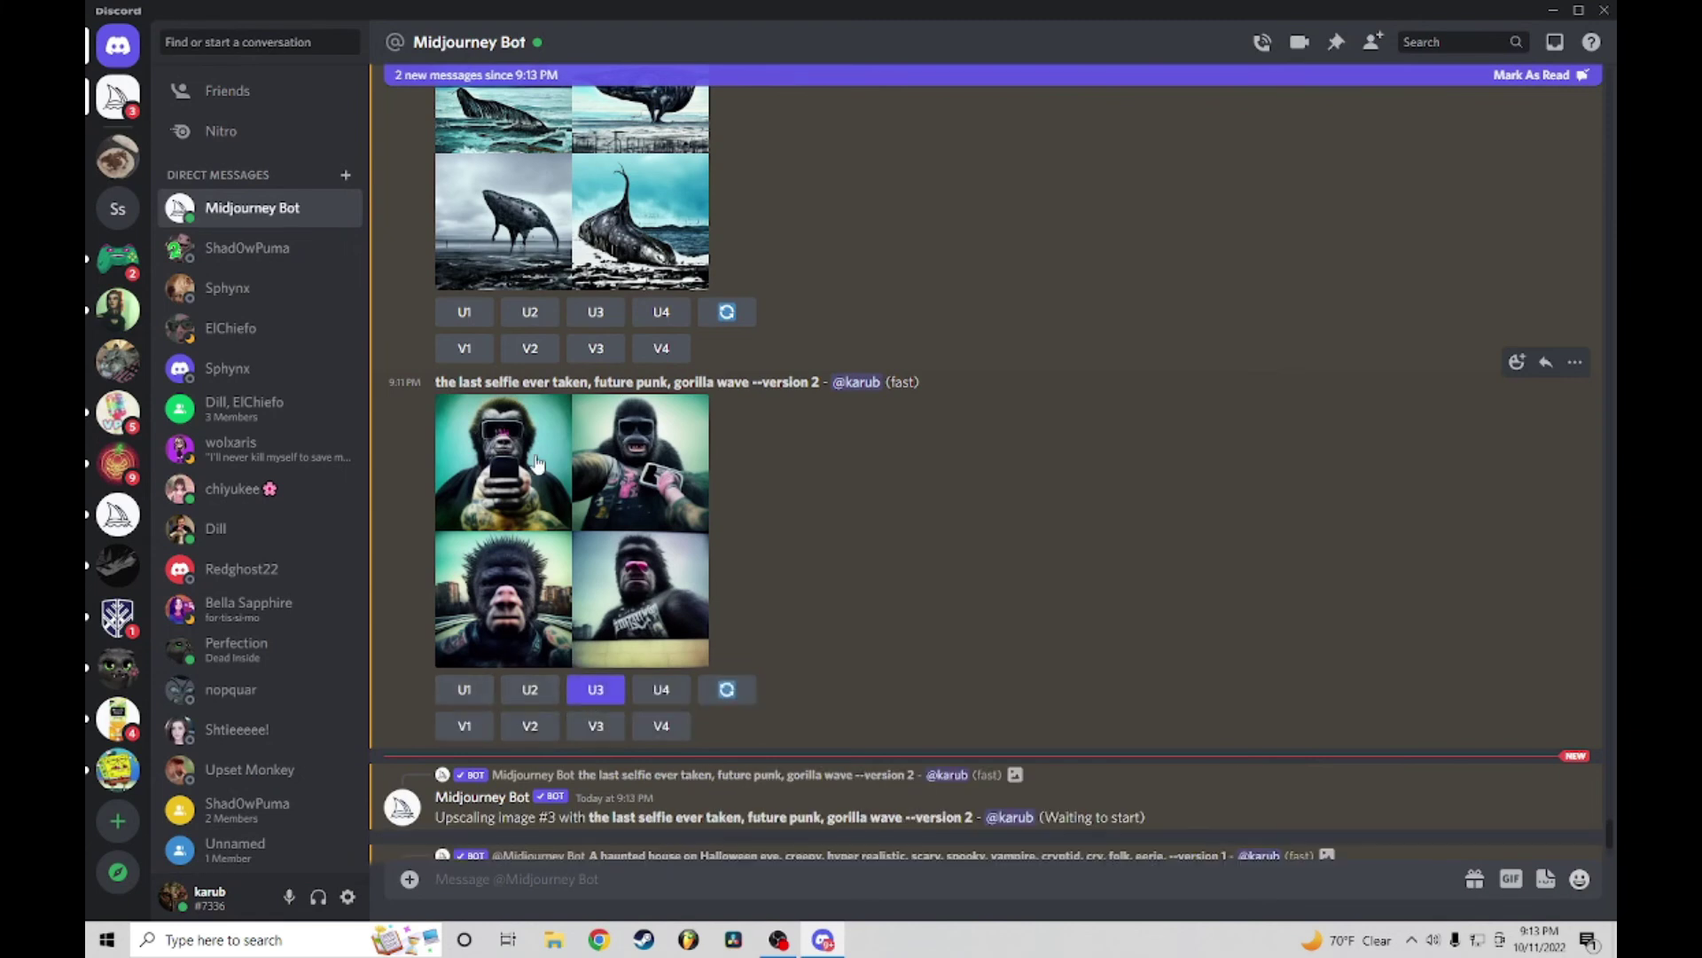
{"action": "left_click", "coordinate": [518, 476]}
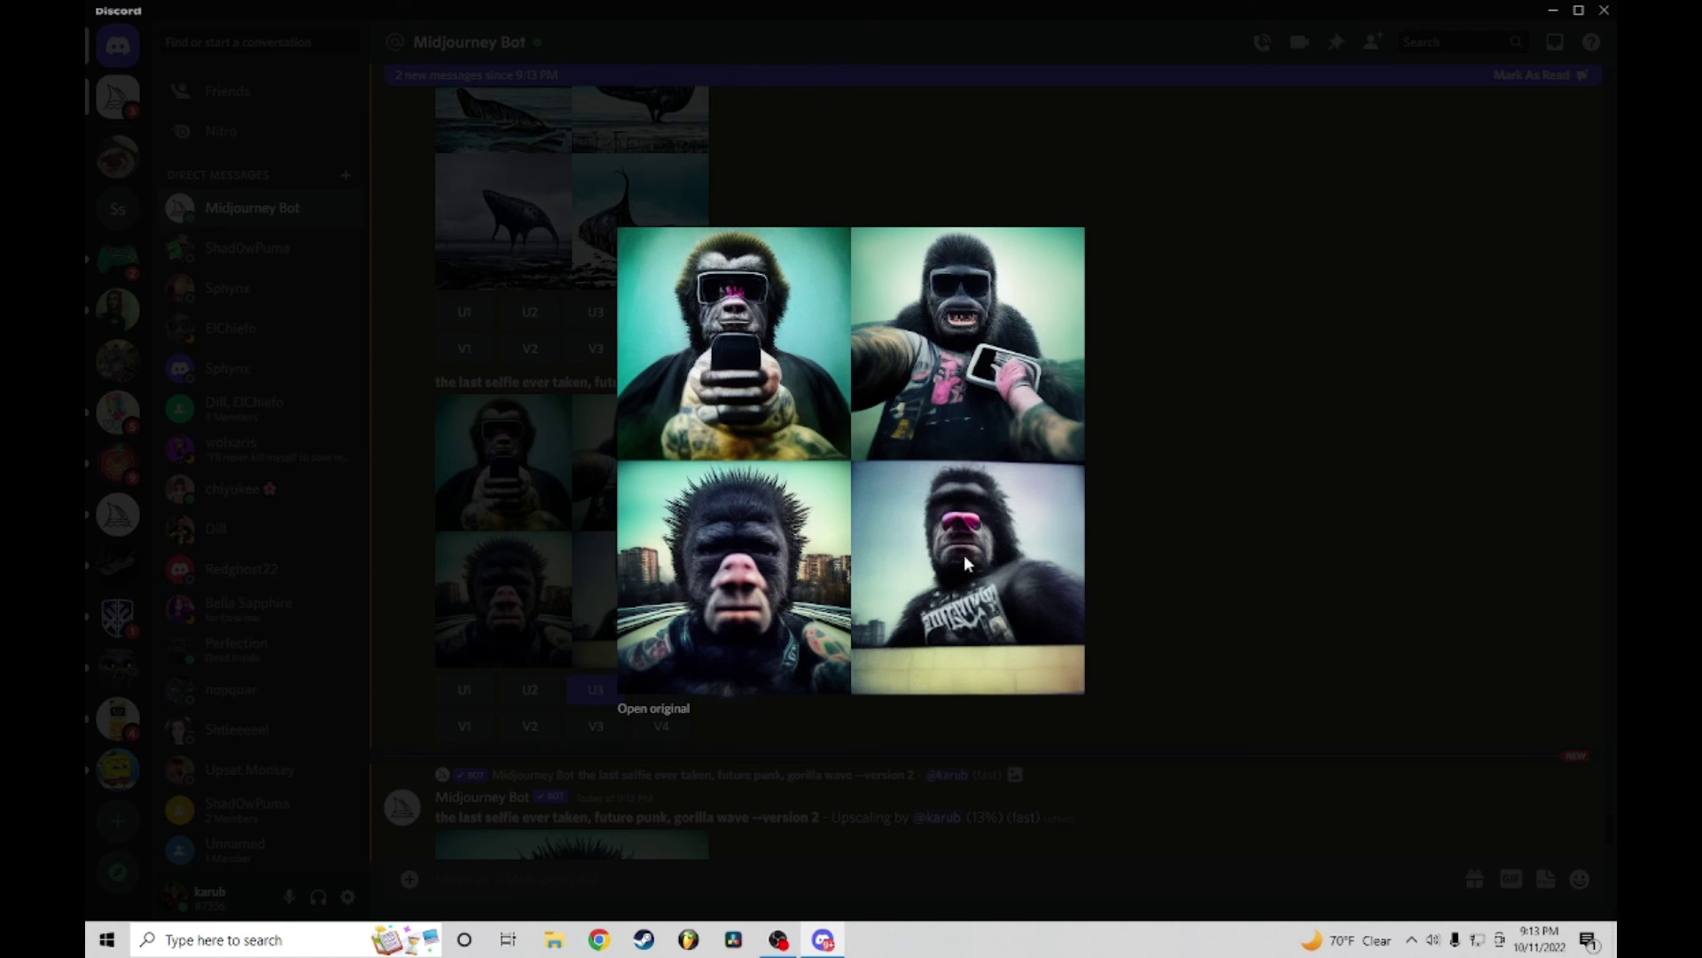
{"action": "left_click", "coordinate": [1093, 433]}
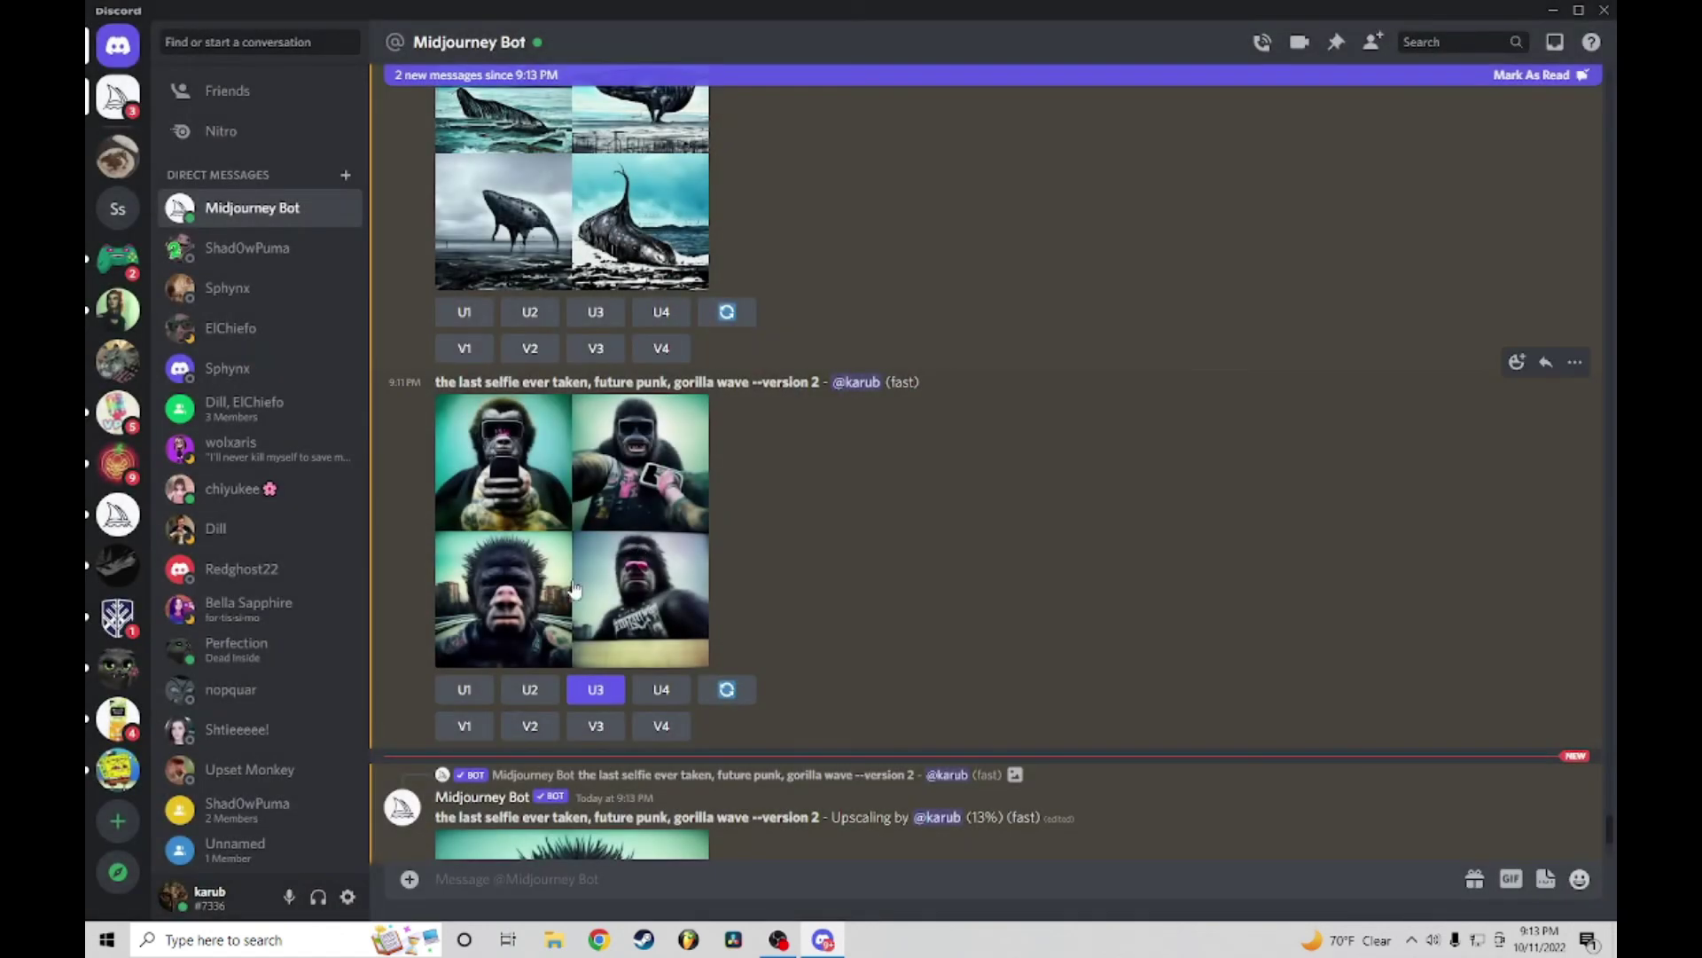
{"action": "left_click", "coordinate": [469, 689]}
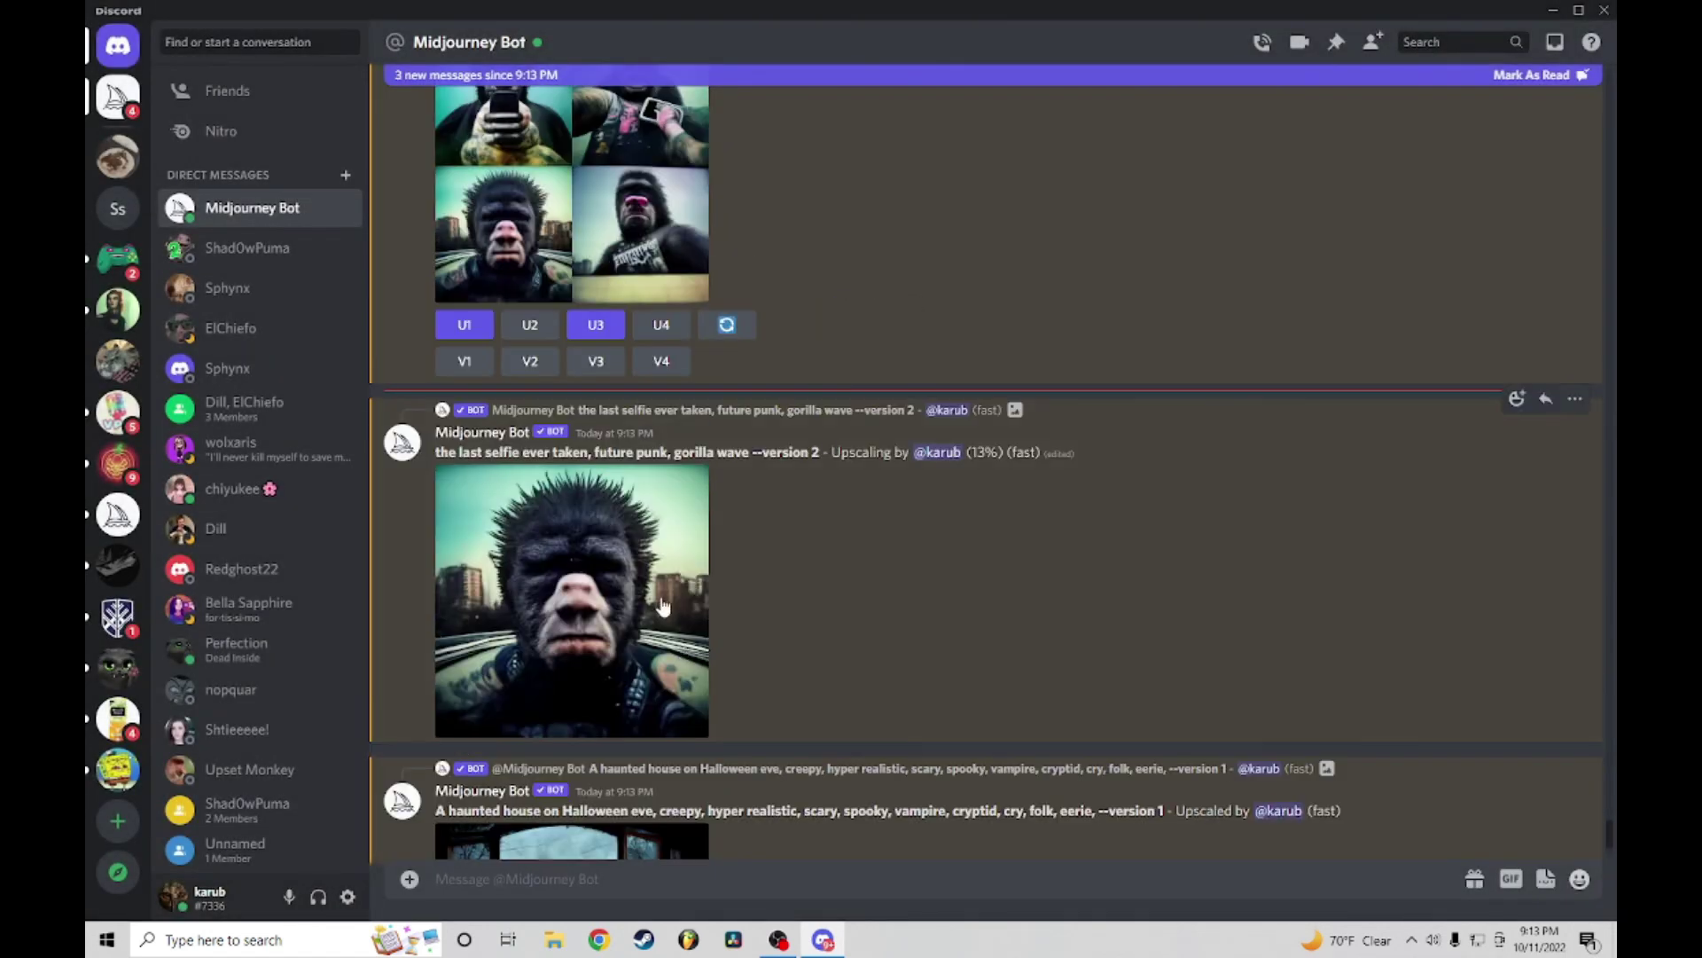
{"action": "scroll", "coordinate": [715, 572], "scroll_direction": "up", "scroll_amount": 2}
{"action": "scroll", "coordinate": [731, 593], "scroll_direction": "up", "scroll_amount": 2}
{"action": "scroll", "coordinate": [763, 602], "scroll_direction": "up", "scroll_amount": 4}
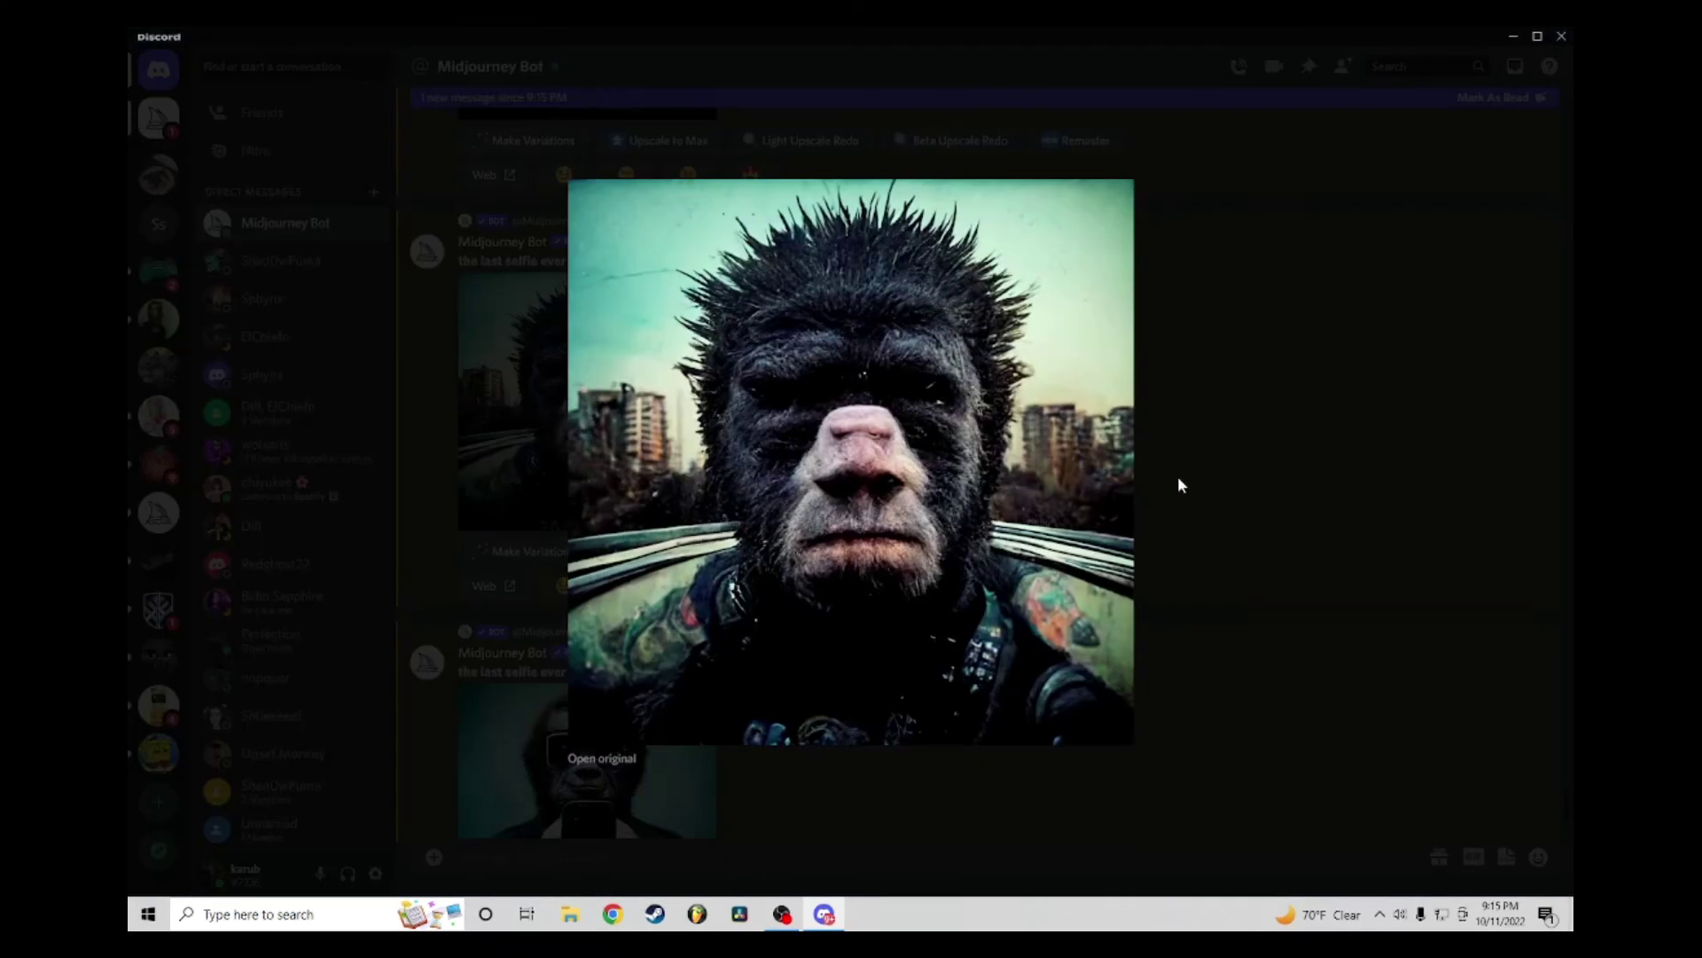
Step: Close the spiky-haired gorilla preview and view the phone-selfie gorilla upscale enlarged
{"action": "left_click", "coordinate": [1200, 471]}
{"action": "scroll", "coordinate": [695, 457], "scroll_direction": "up", "scroll_amount": 1}
{"action": "scroll", "coordinate": [697, 452], "scroll_direction": "up", "scroll_amount": 1}
{"action": "scroll", "coordinate": [697, 450], "scroll_direction": "down", "scroll_amount": 3}
{"action": "left_click", "coordinate": [678, 530]}
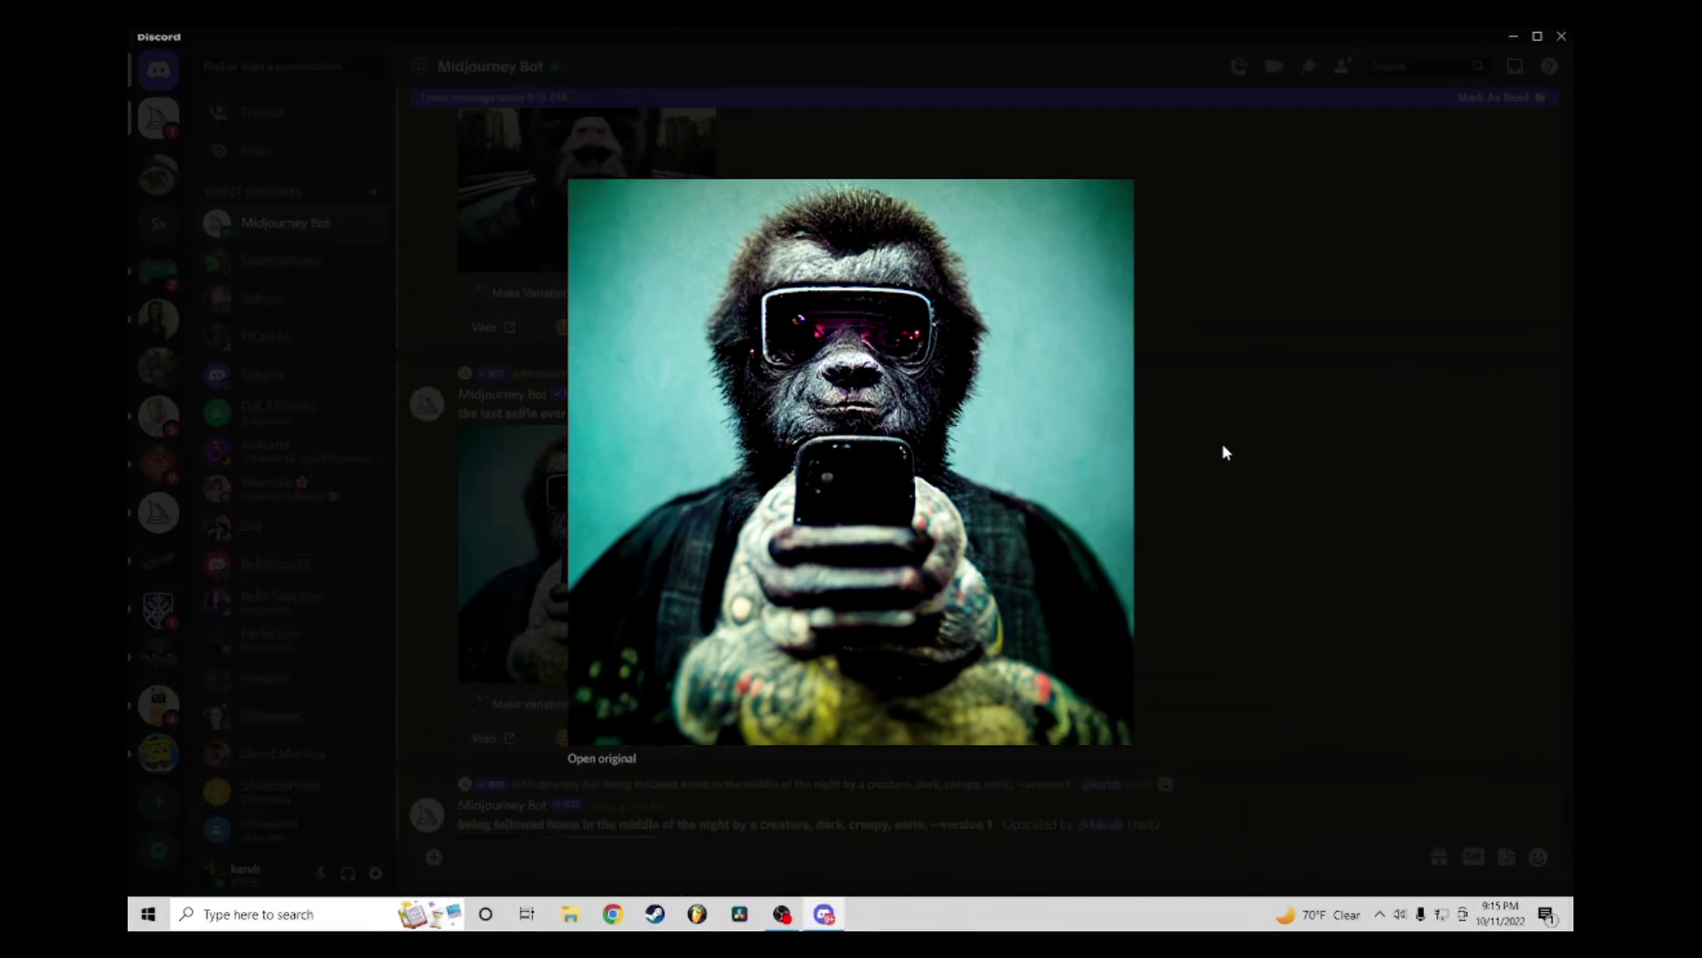
{"action": "left_click", "coordinate": [1225, 453]}
{"action": "left_click", "coordinate": [581, 515]}
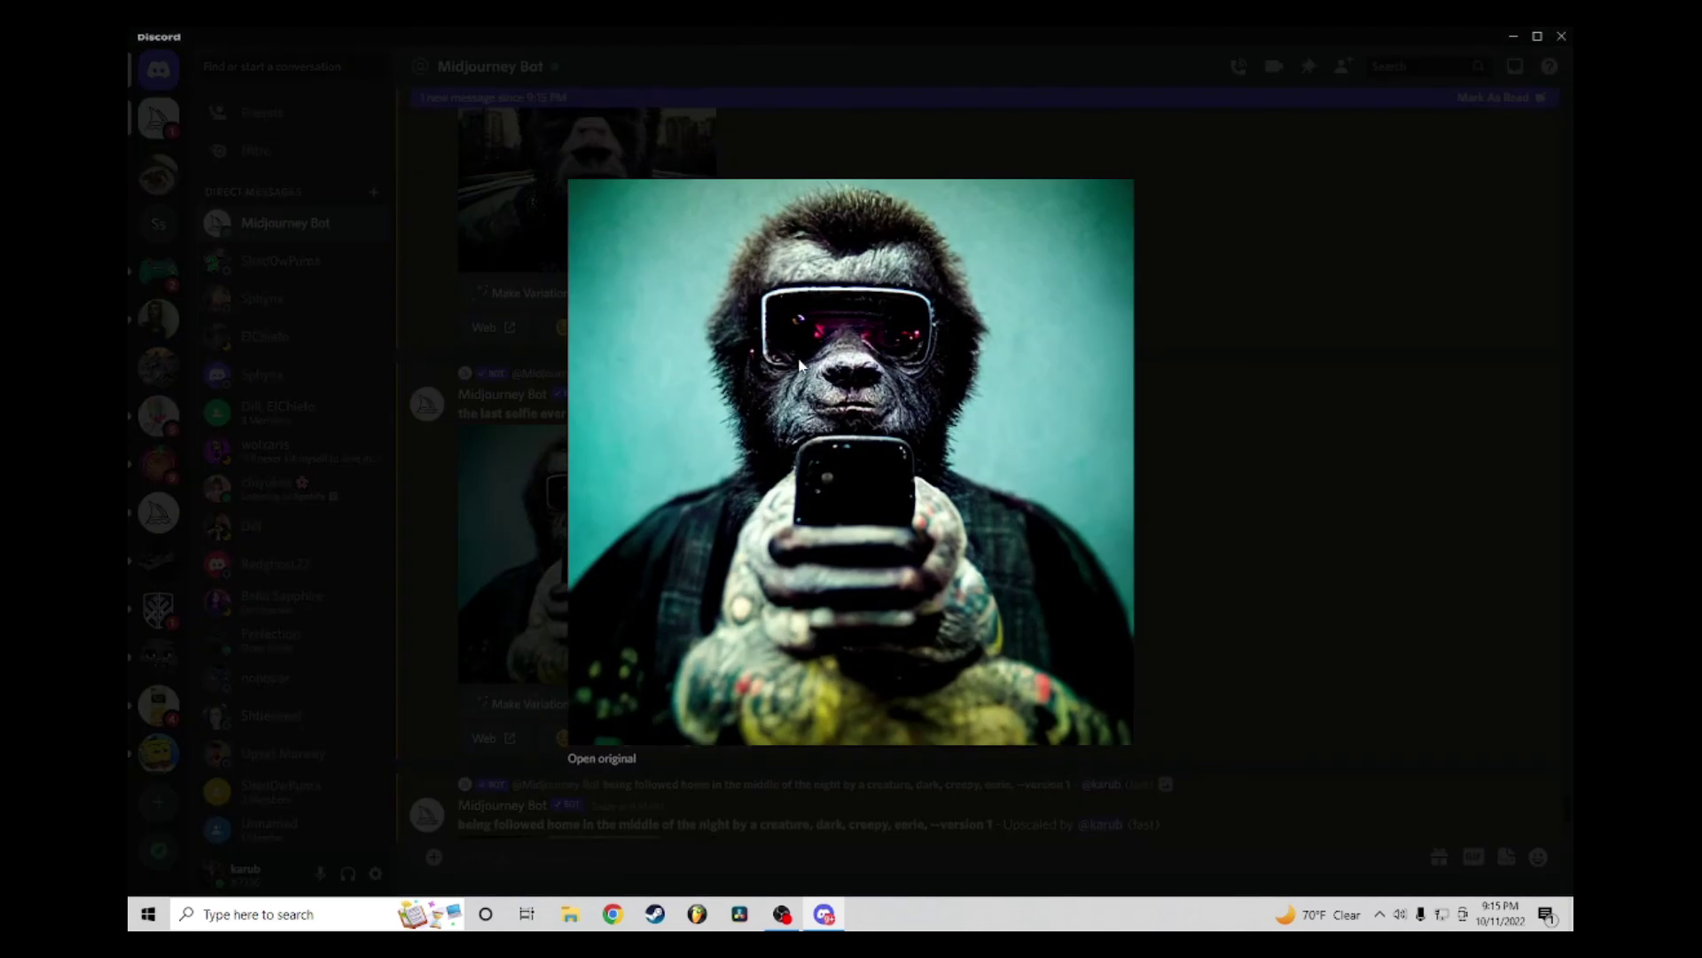